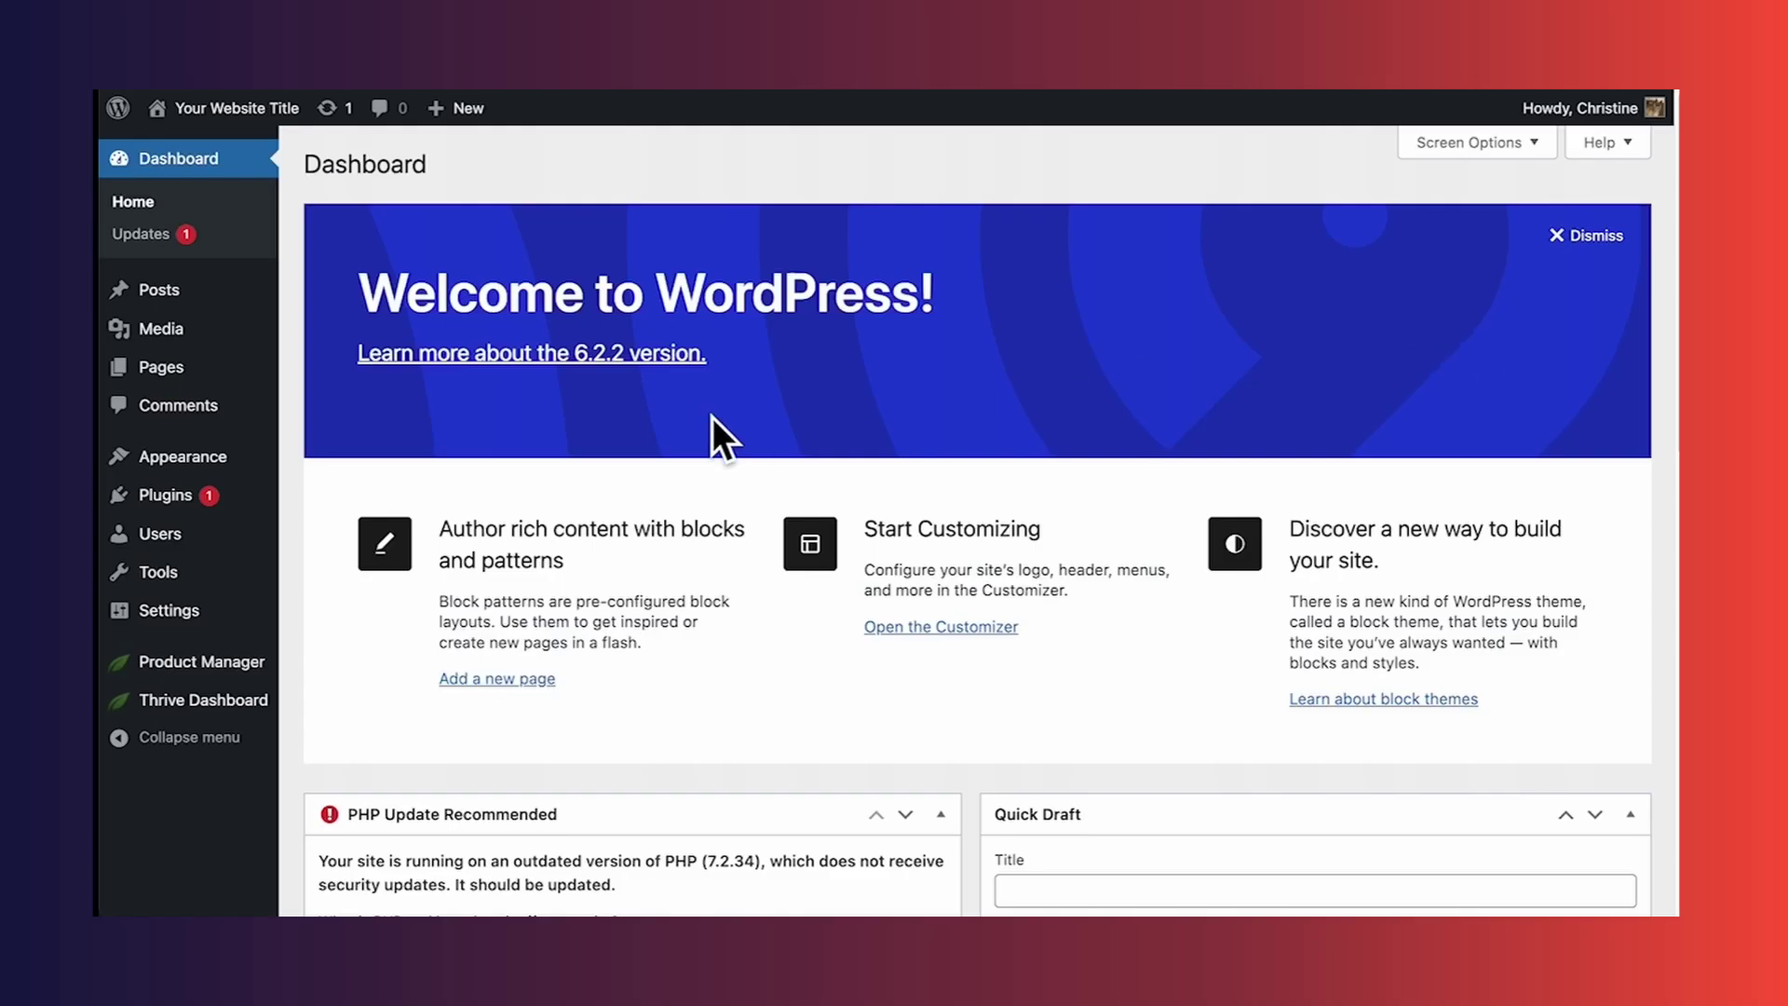
Open the widget areas, expand Footer 1 and bring up the choice of blocks that can be added to it
mouse_move(232, 464)
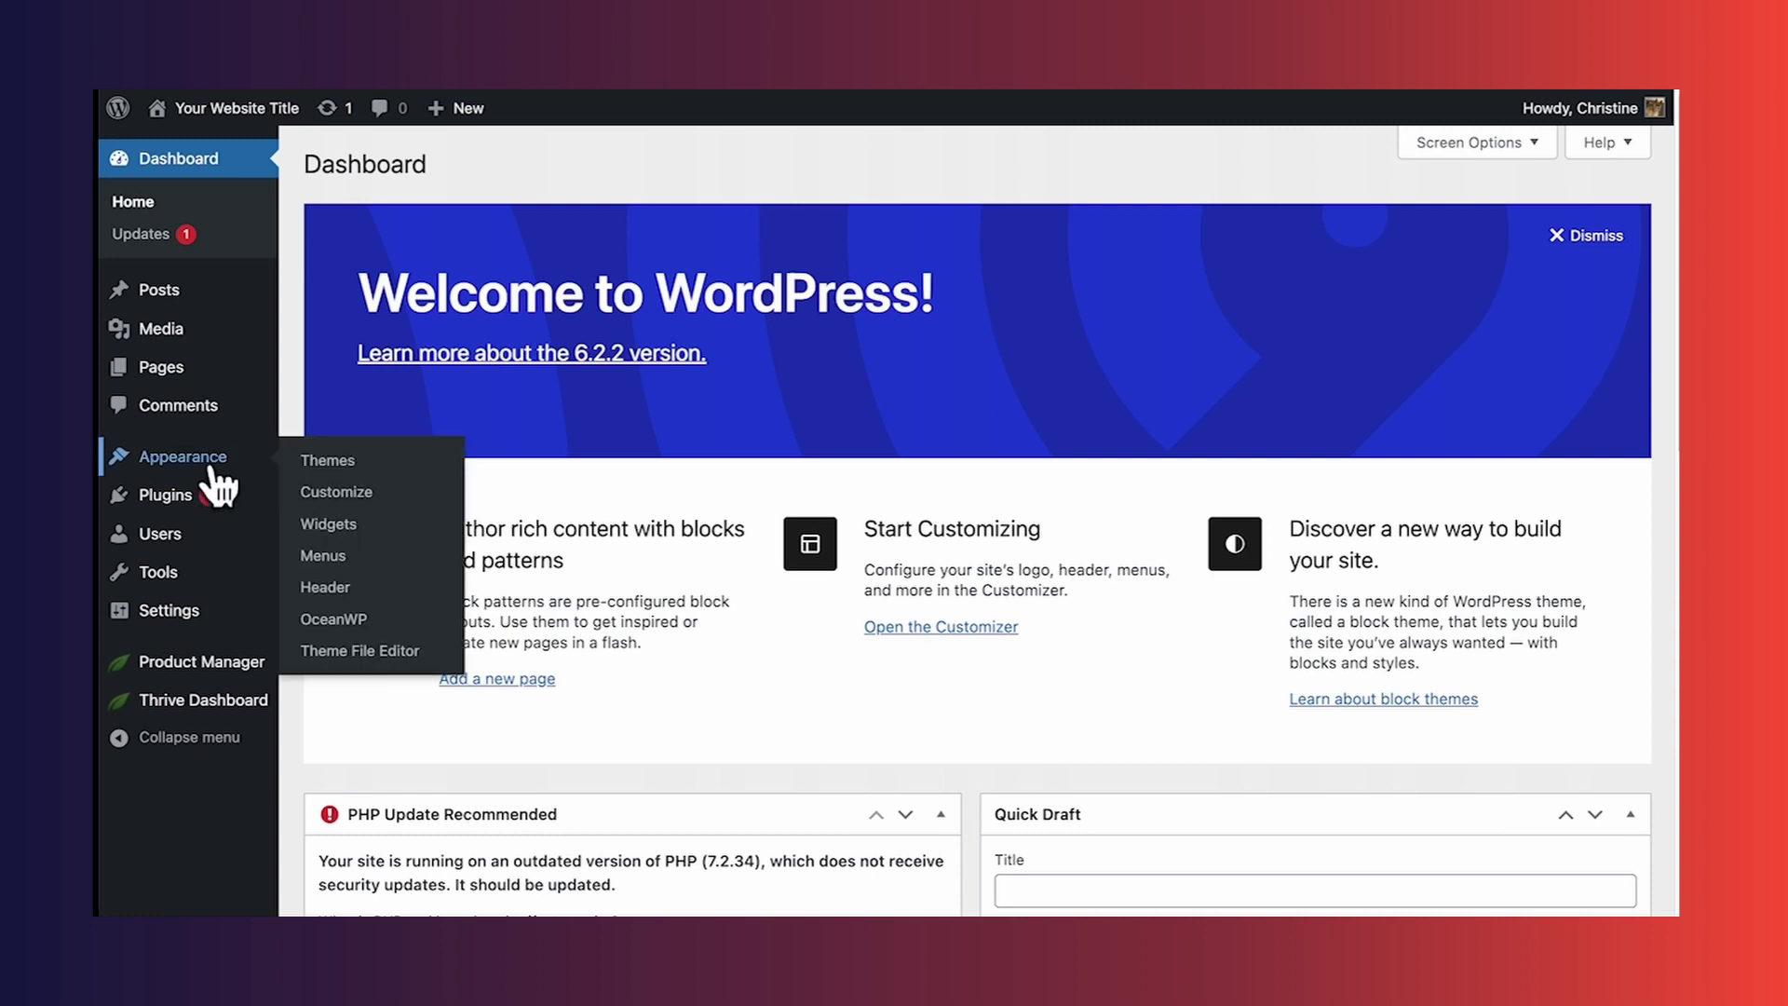
click(321, 535)
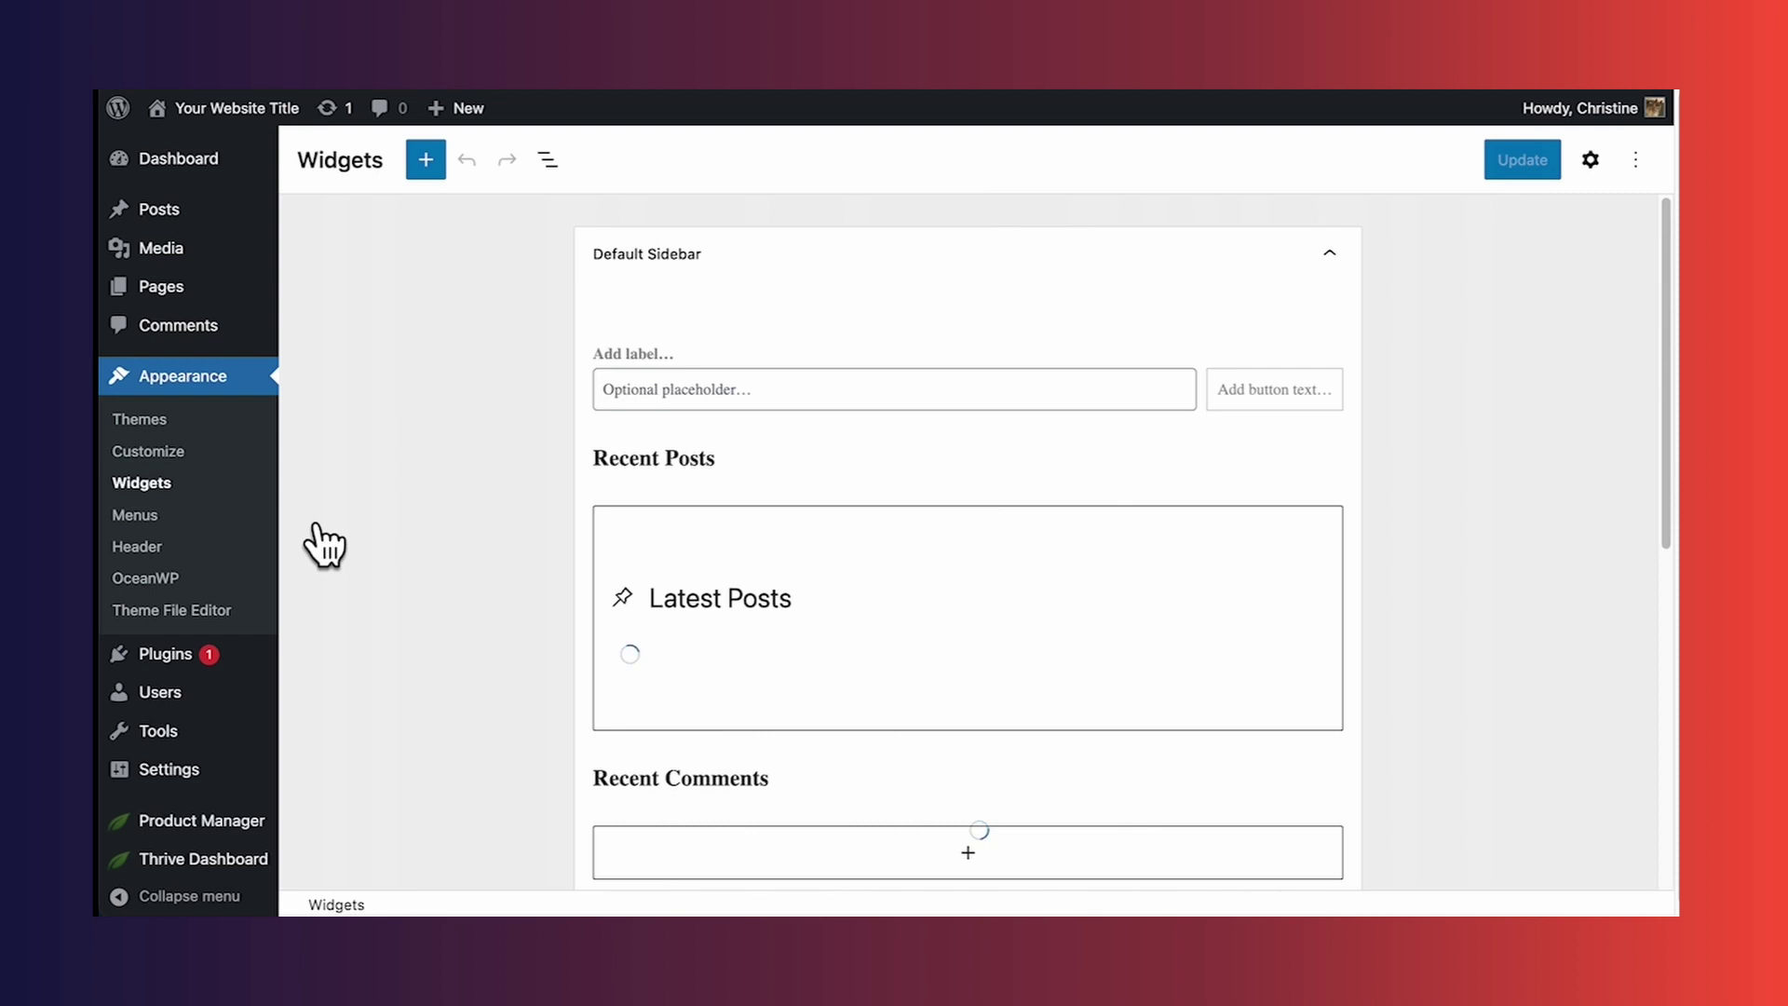
scroll(421, 492, down, 3)
scroll(419, 491, down, 6)
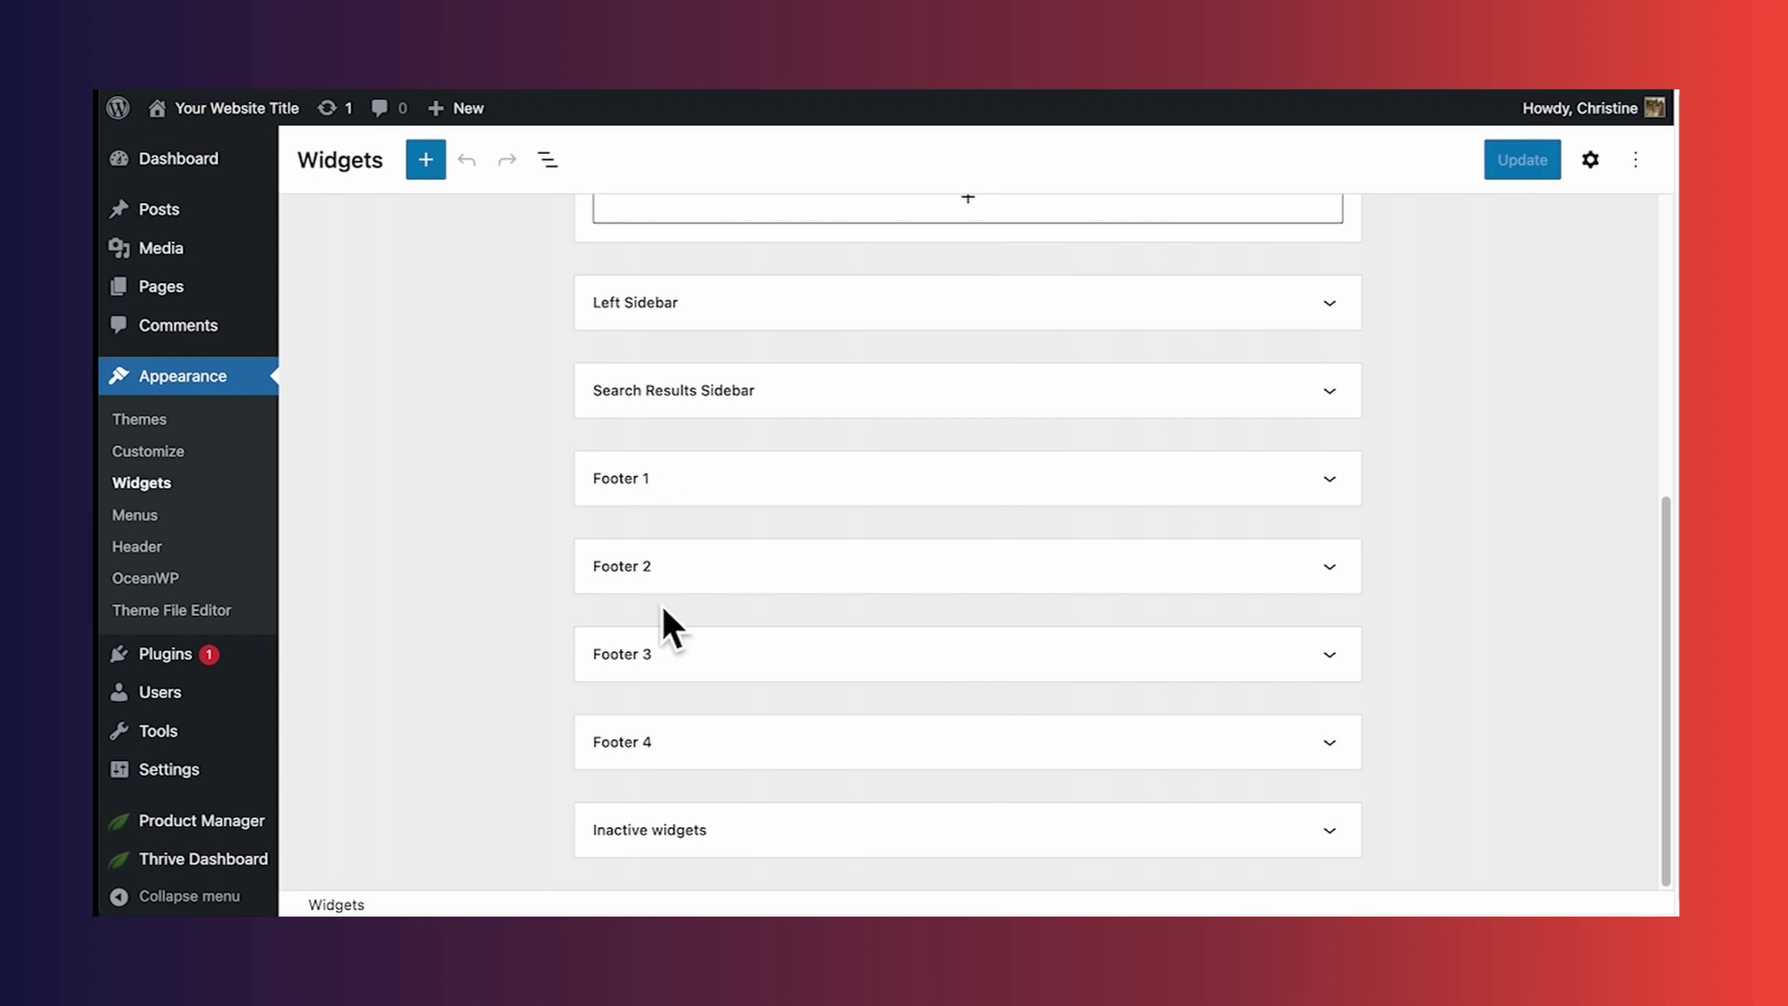
click(686, 478)
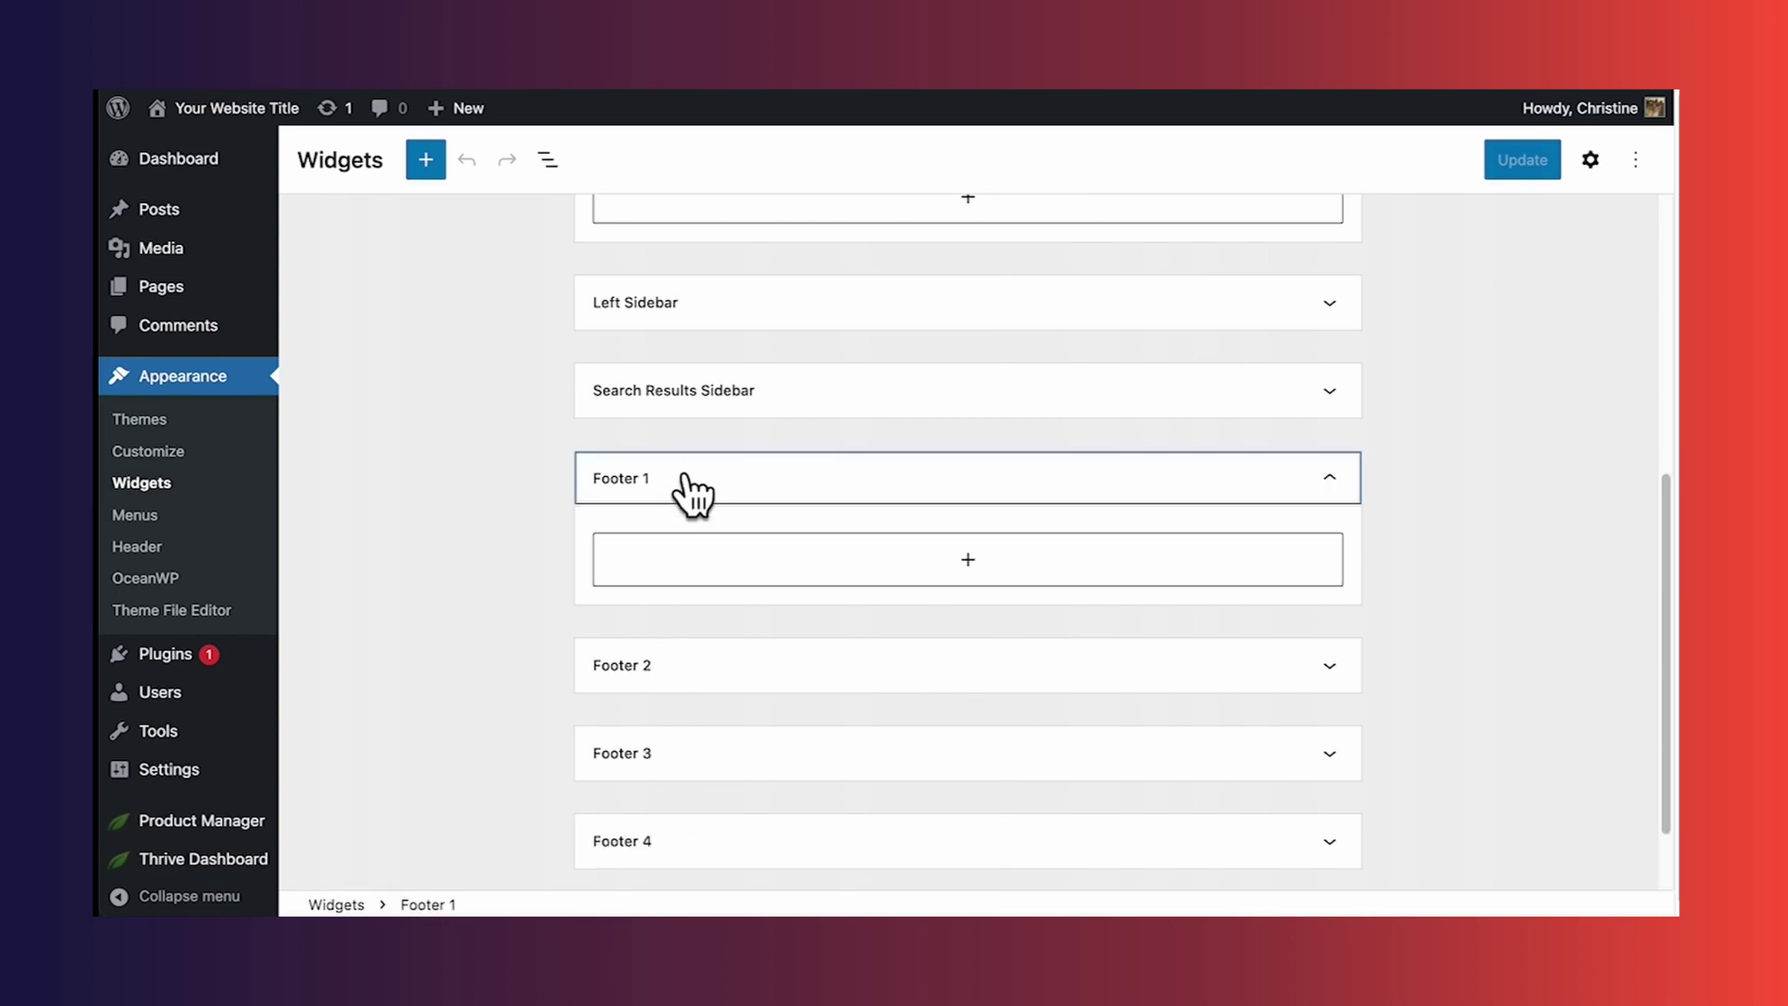
click(1015, 564)
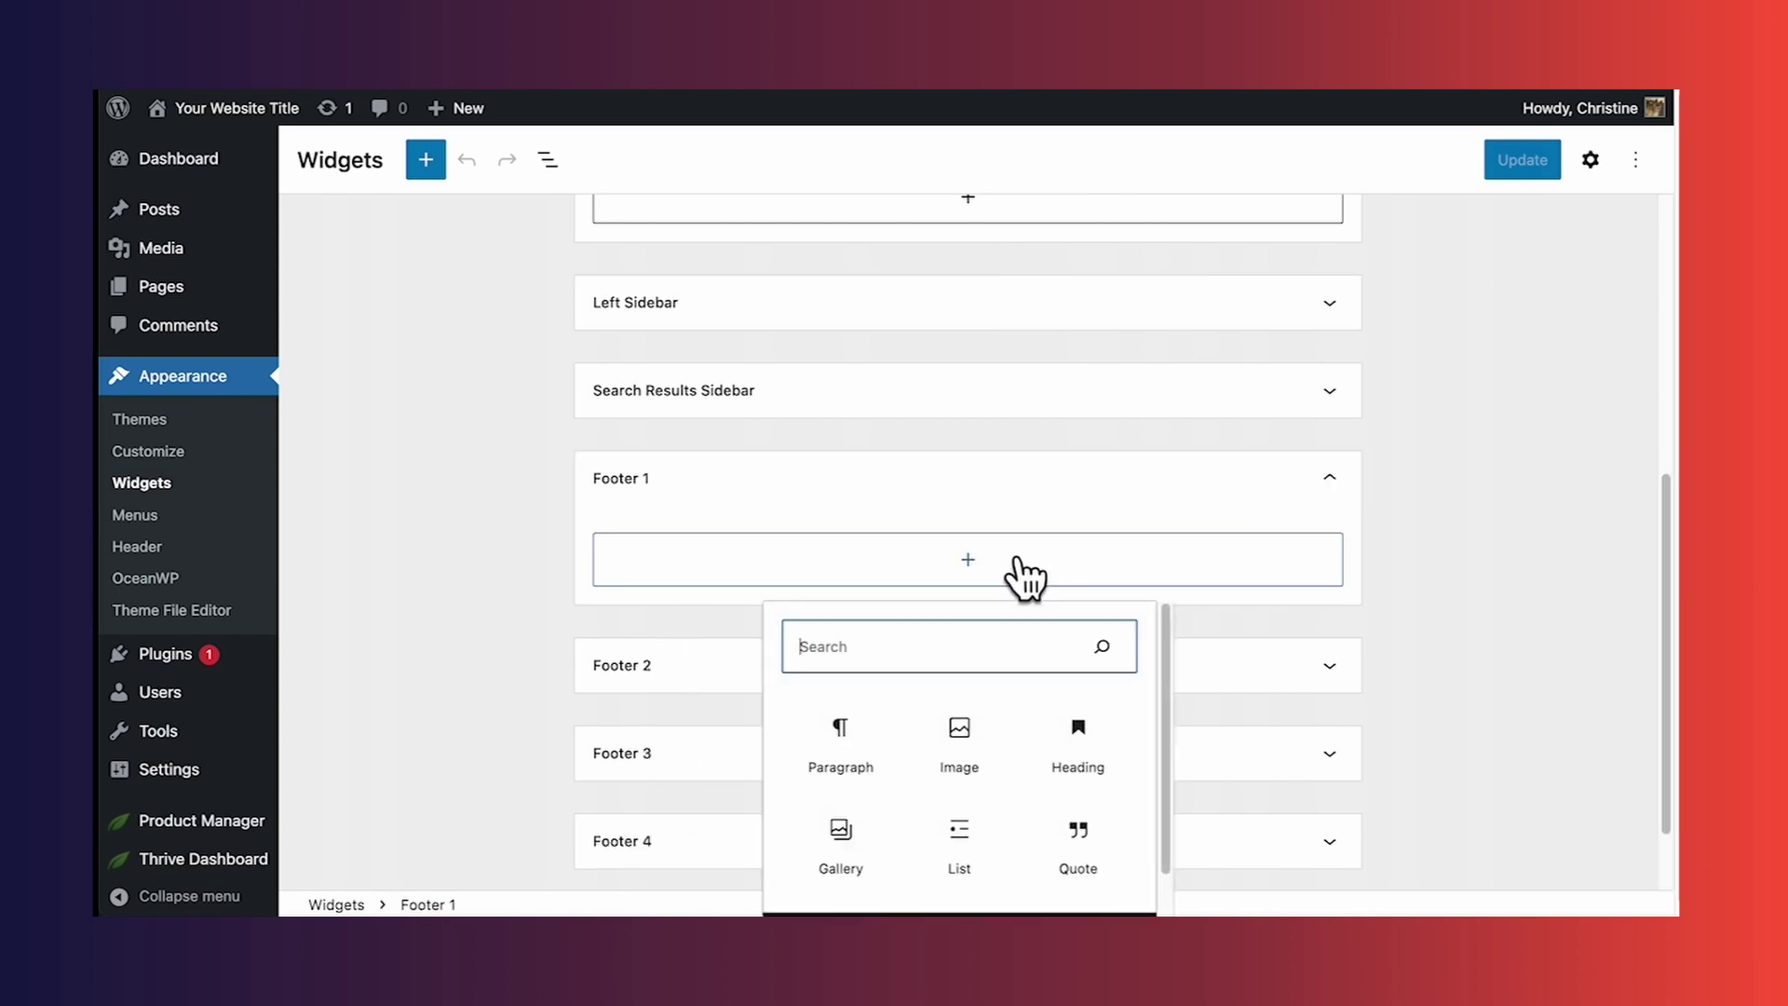
scroll(1154, 771, down, 1)
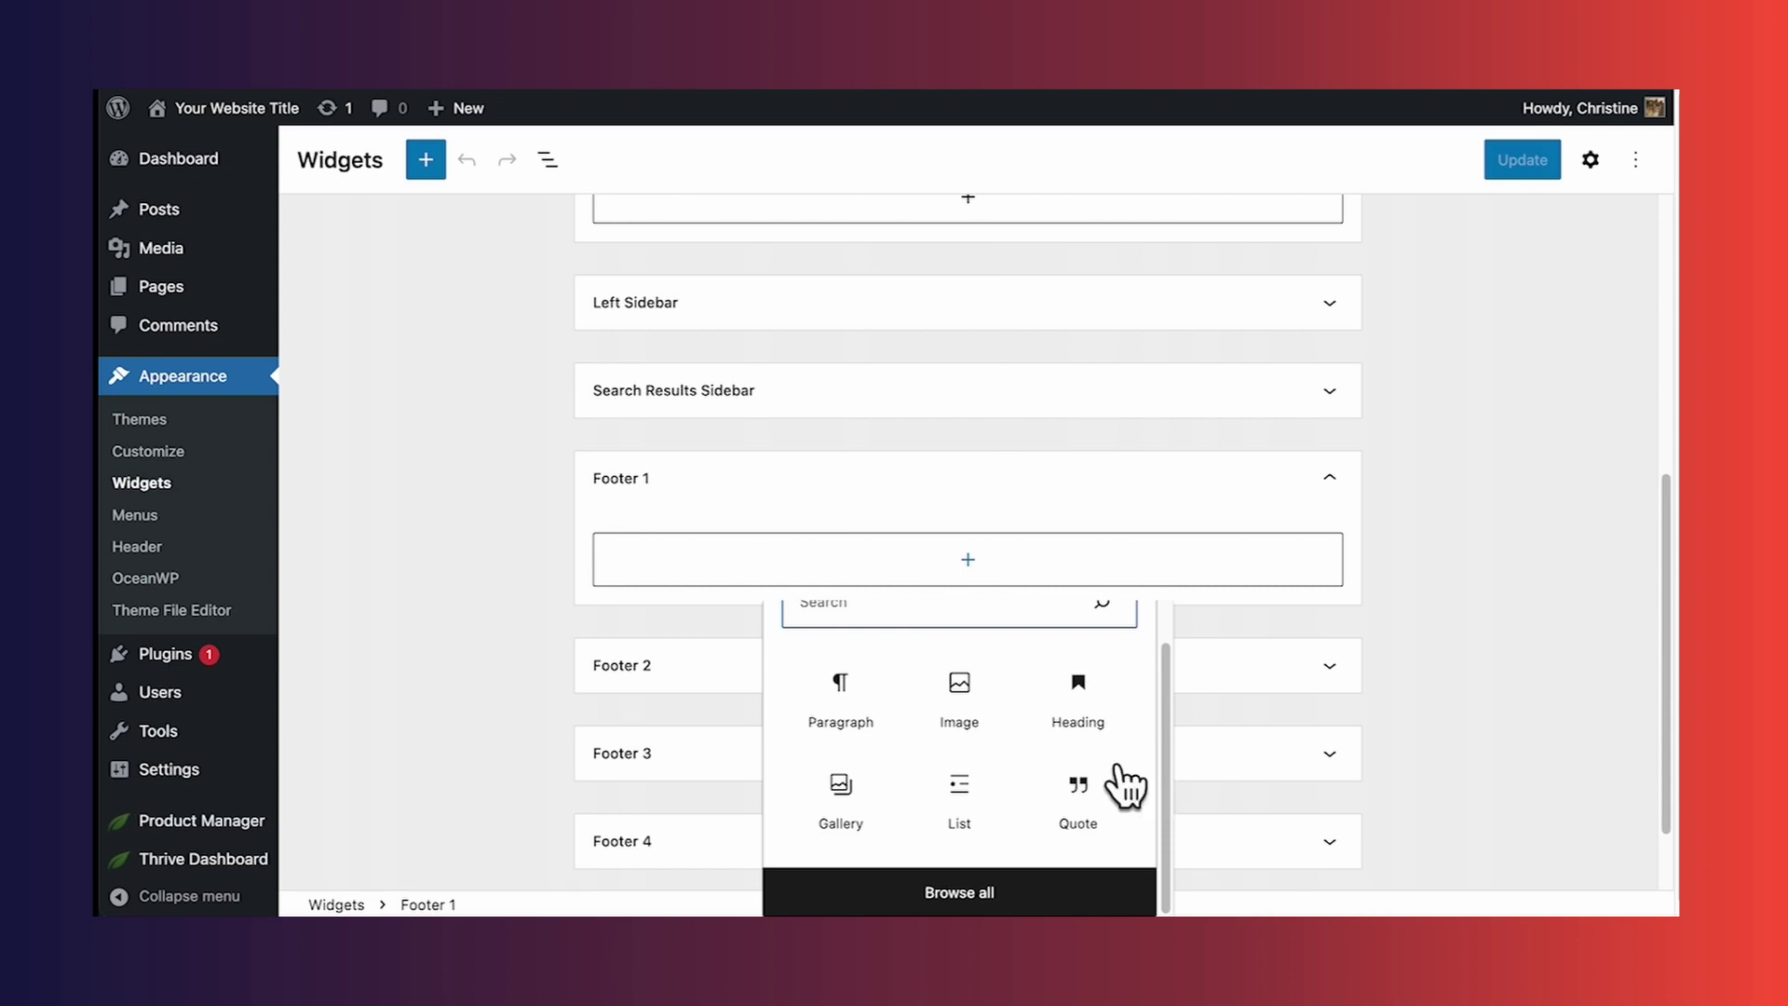
Examine the theme customizer's Footer Widgets and Footer Bottom settings and the footer in the site preview
click(170, 456)
scroll(187, 503, down, 2)
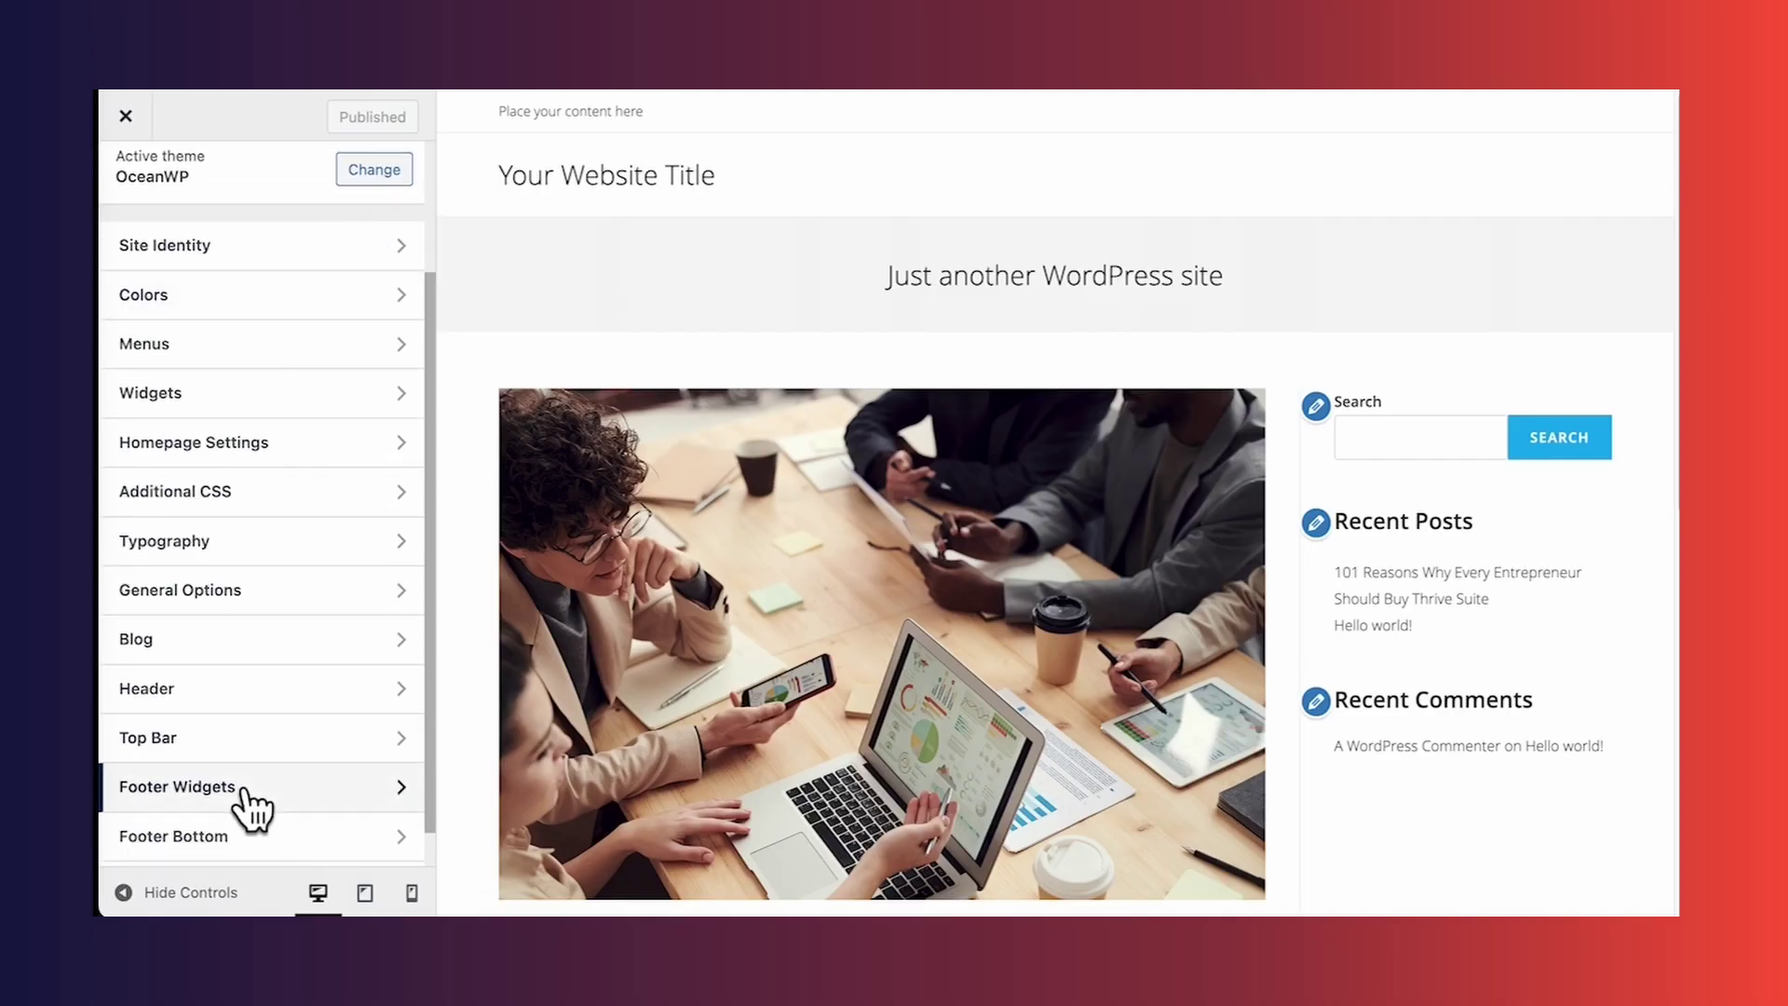
click(244, 790)
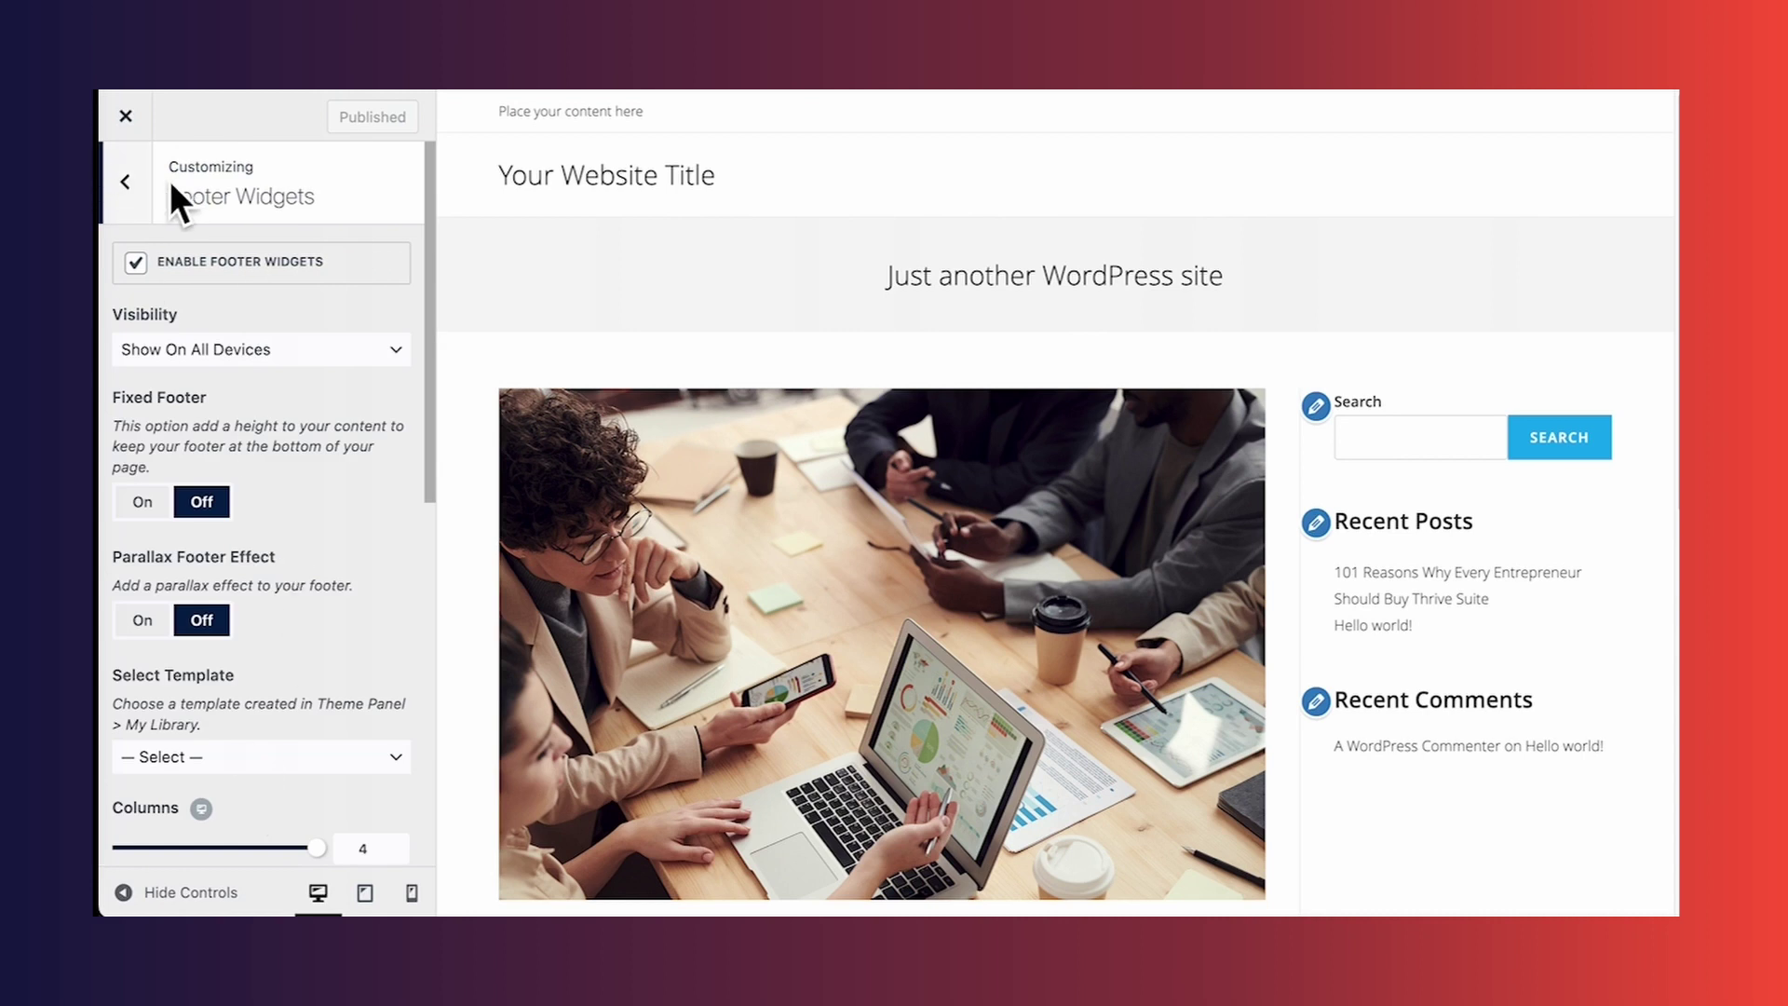
click(128, 181)
click(254, 837)
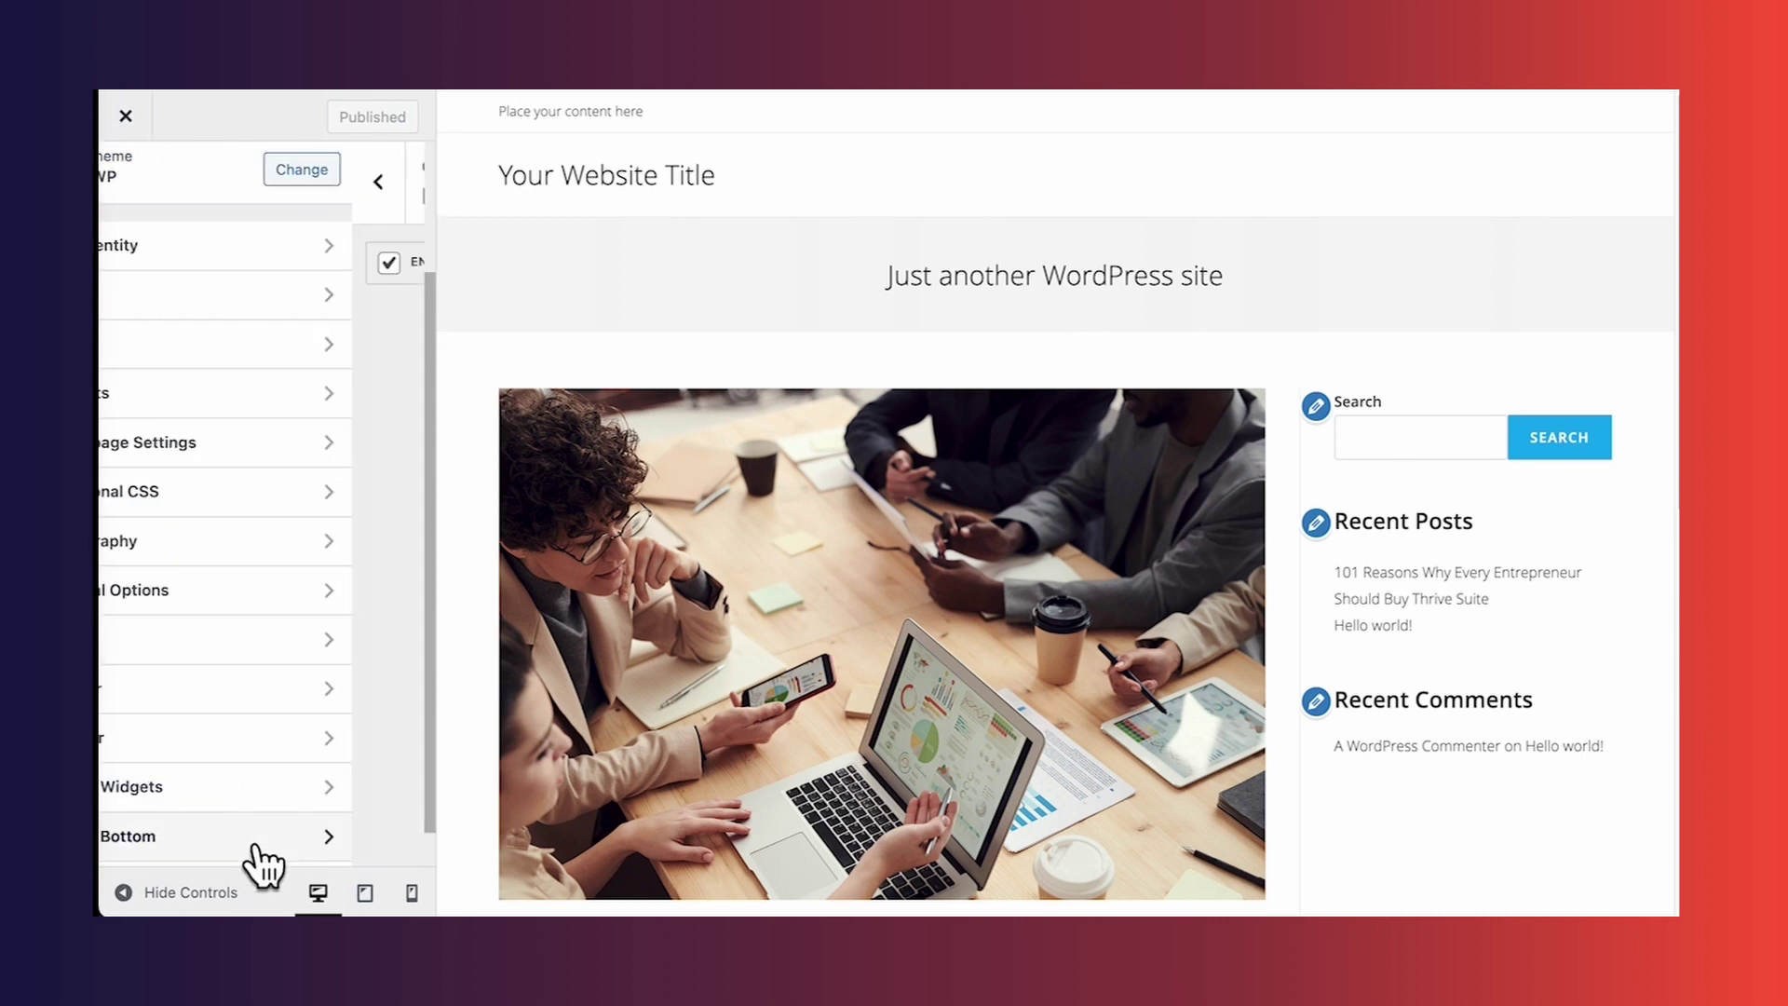
scroll(920, 641, down, 7)
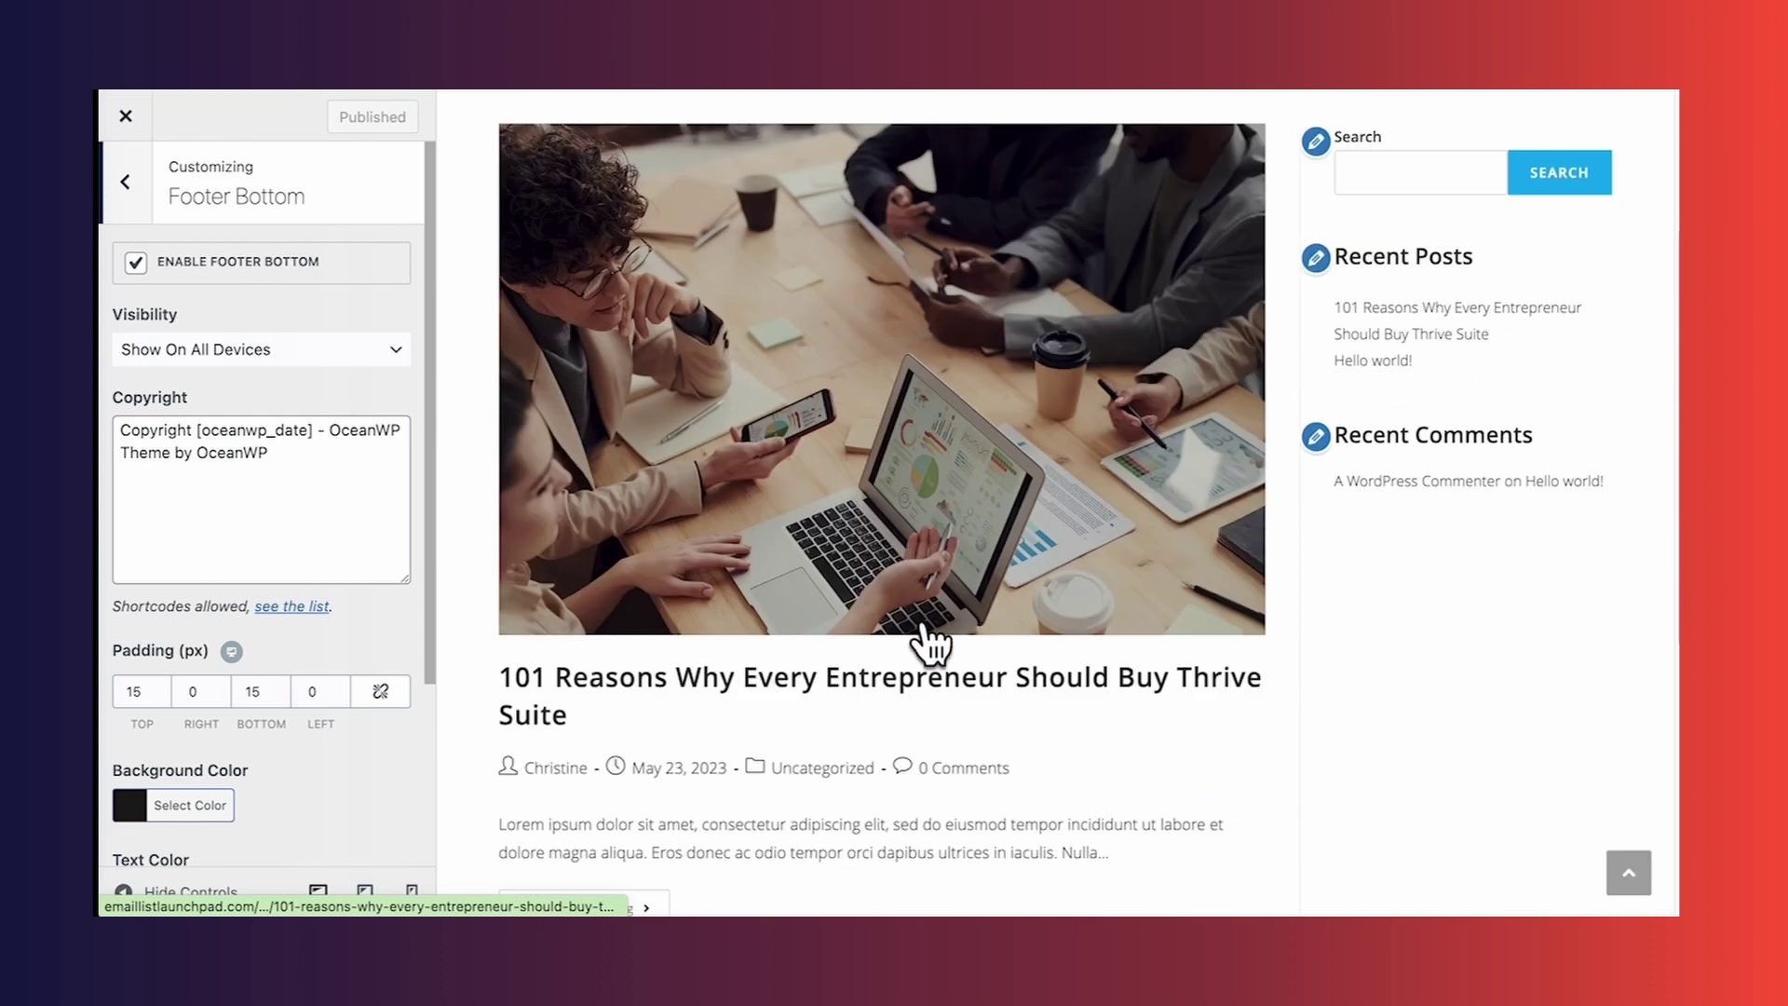
scroll(931, 645, down, 2)
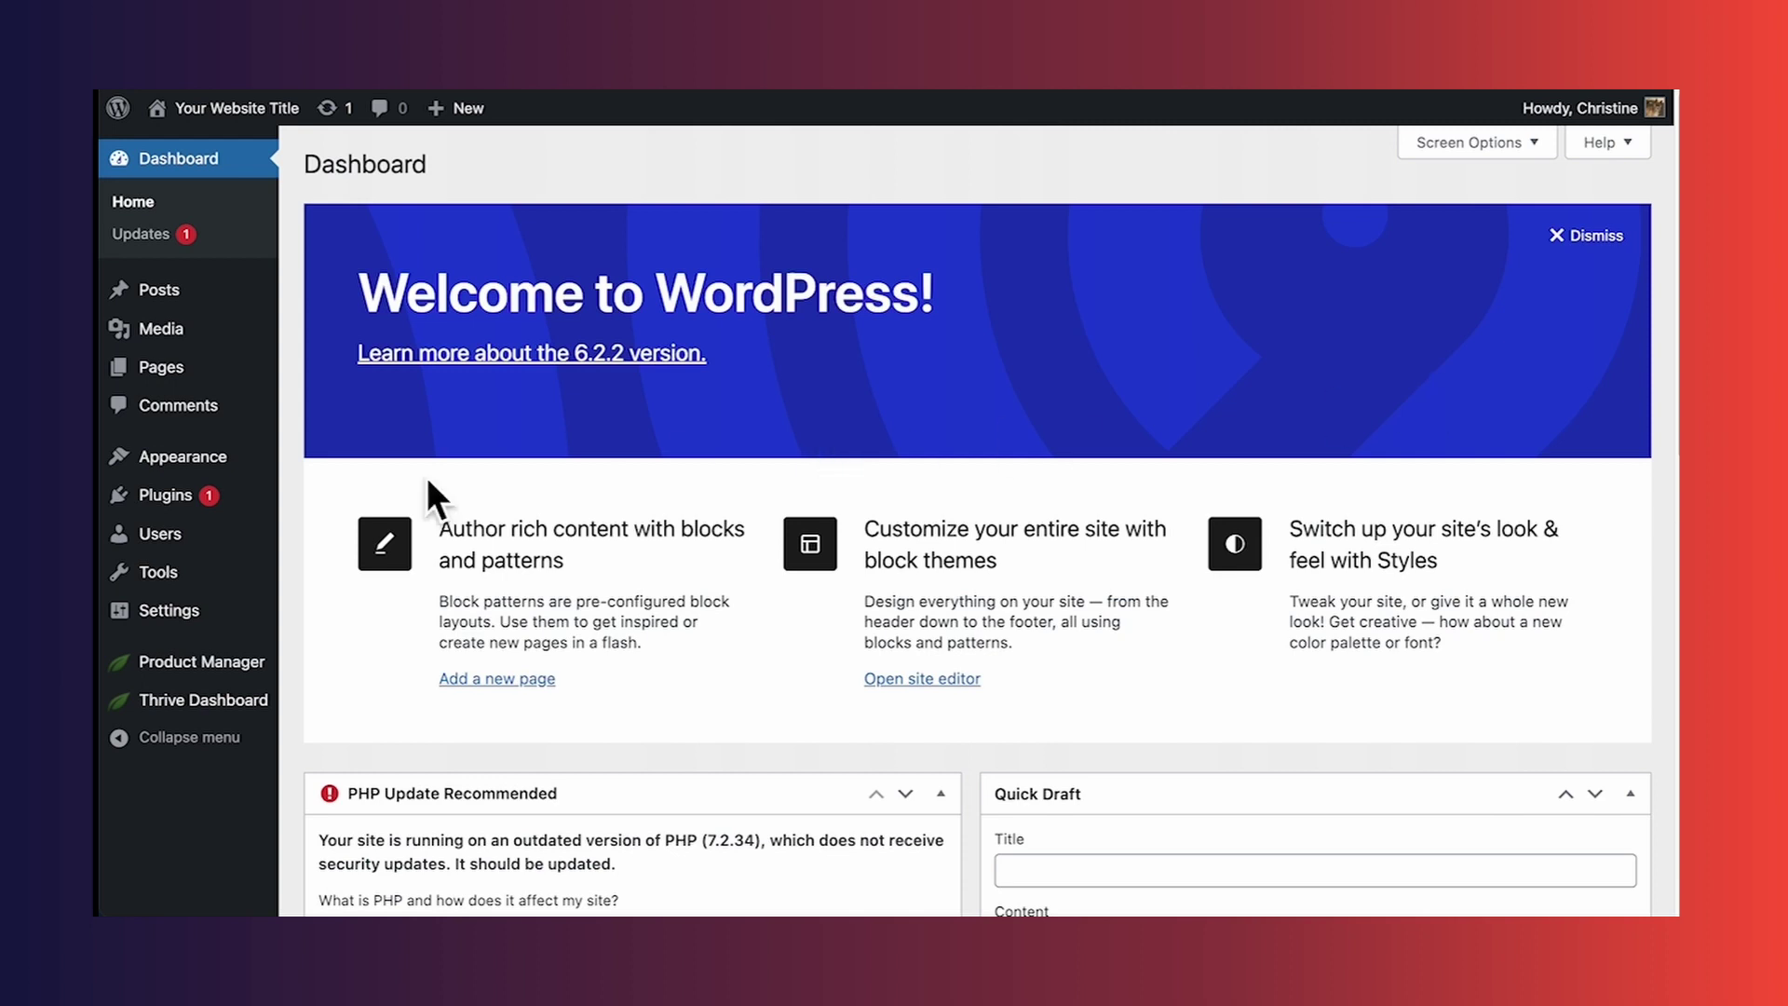
Open the Home template in the site editor and view its footer area
mouse_move(191, 465)
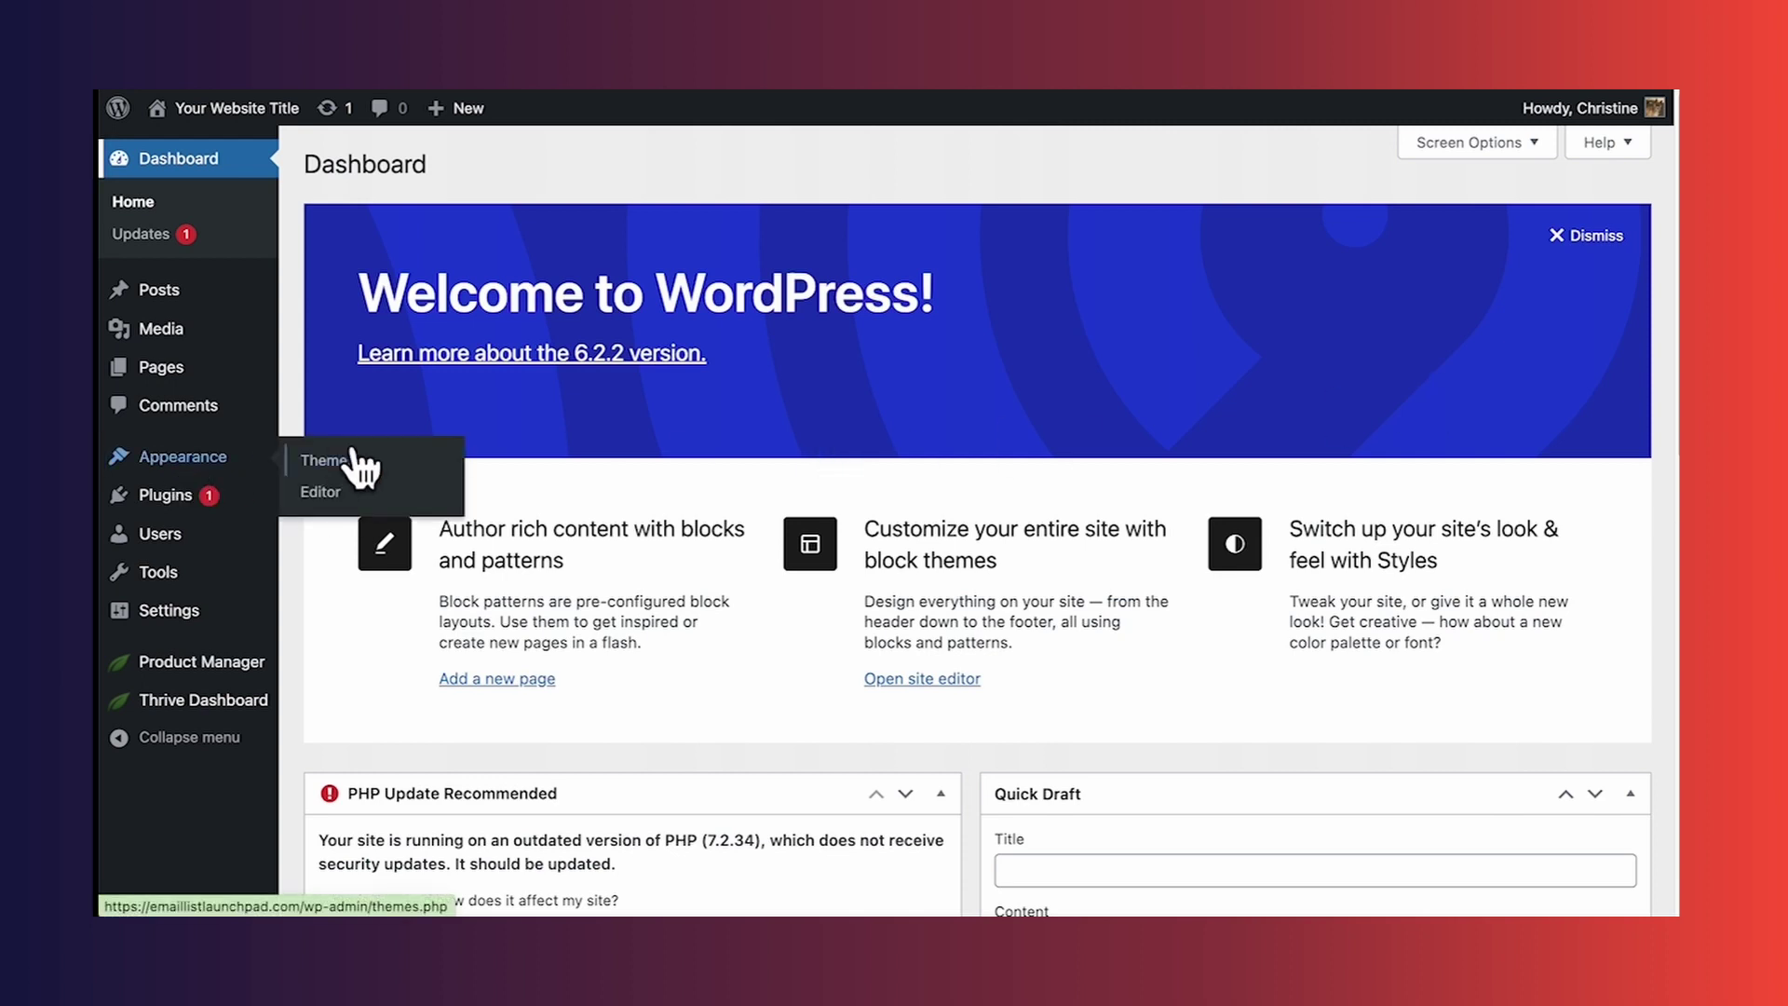
click(342, 494)
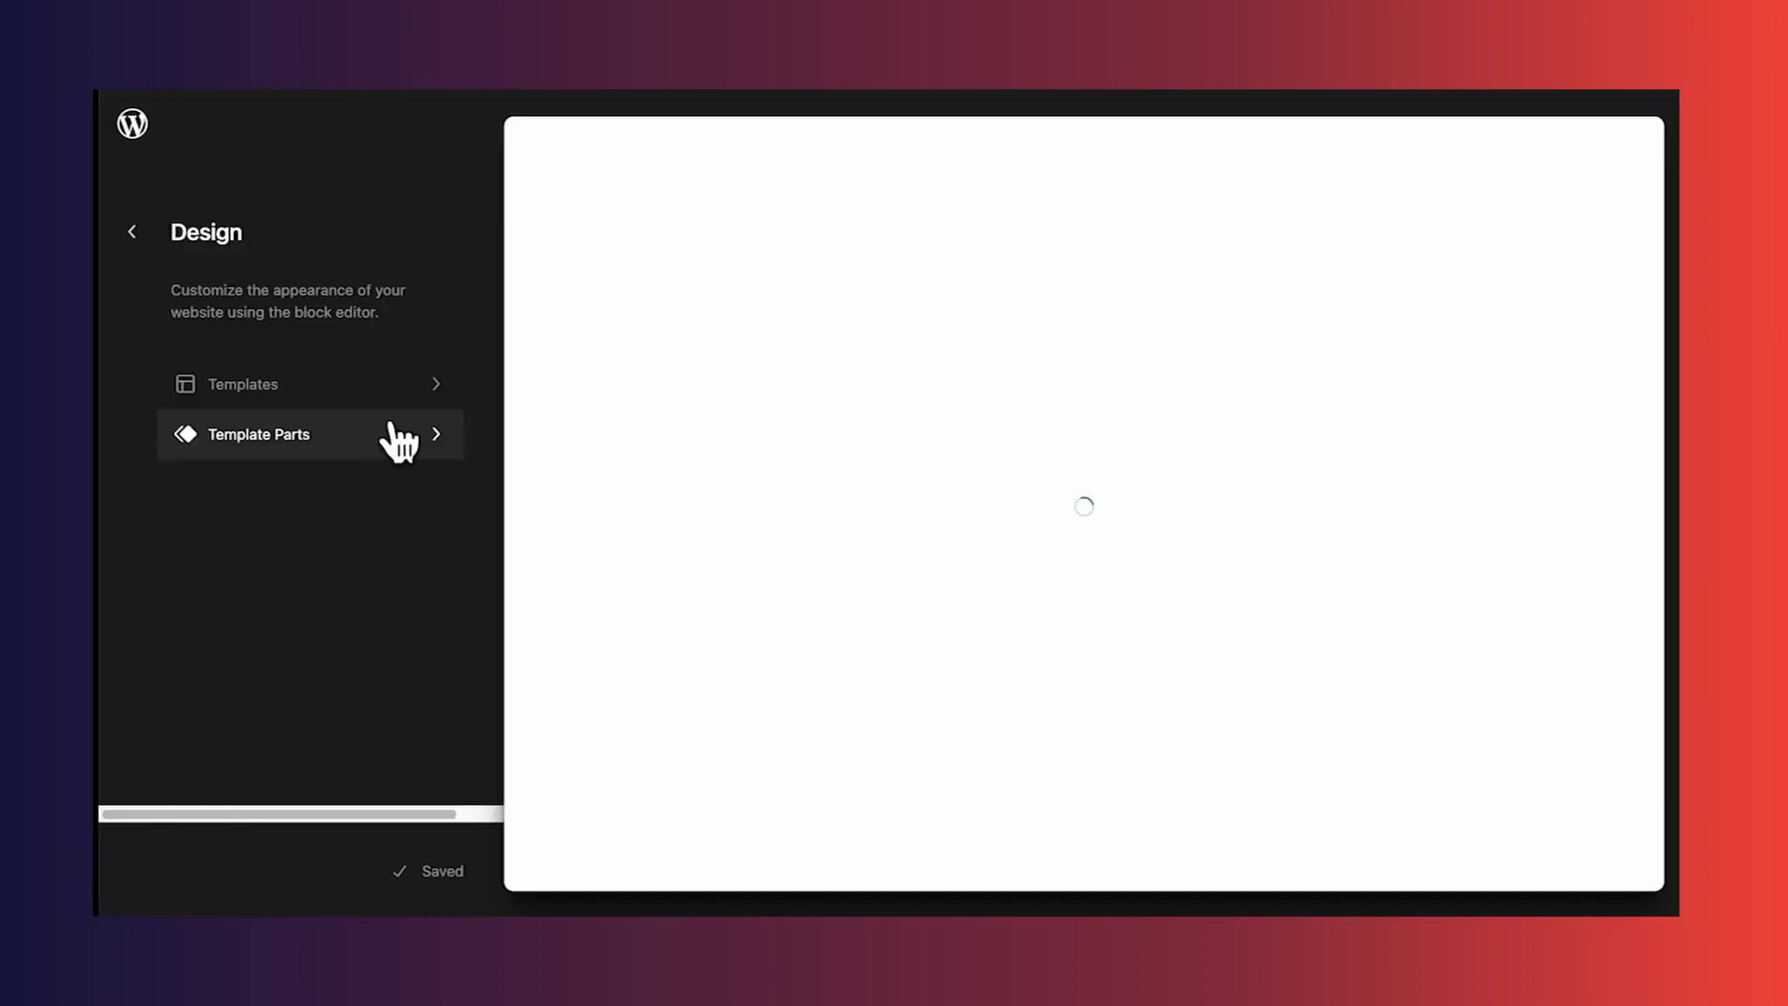
click(424, 386)
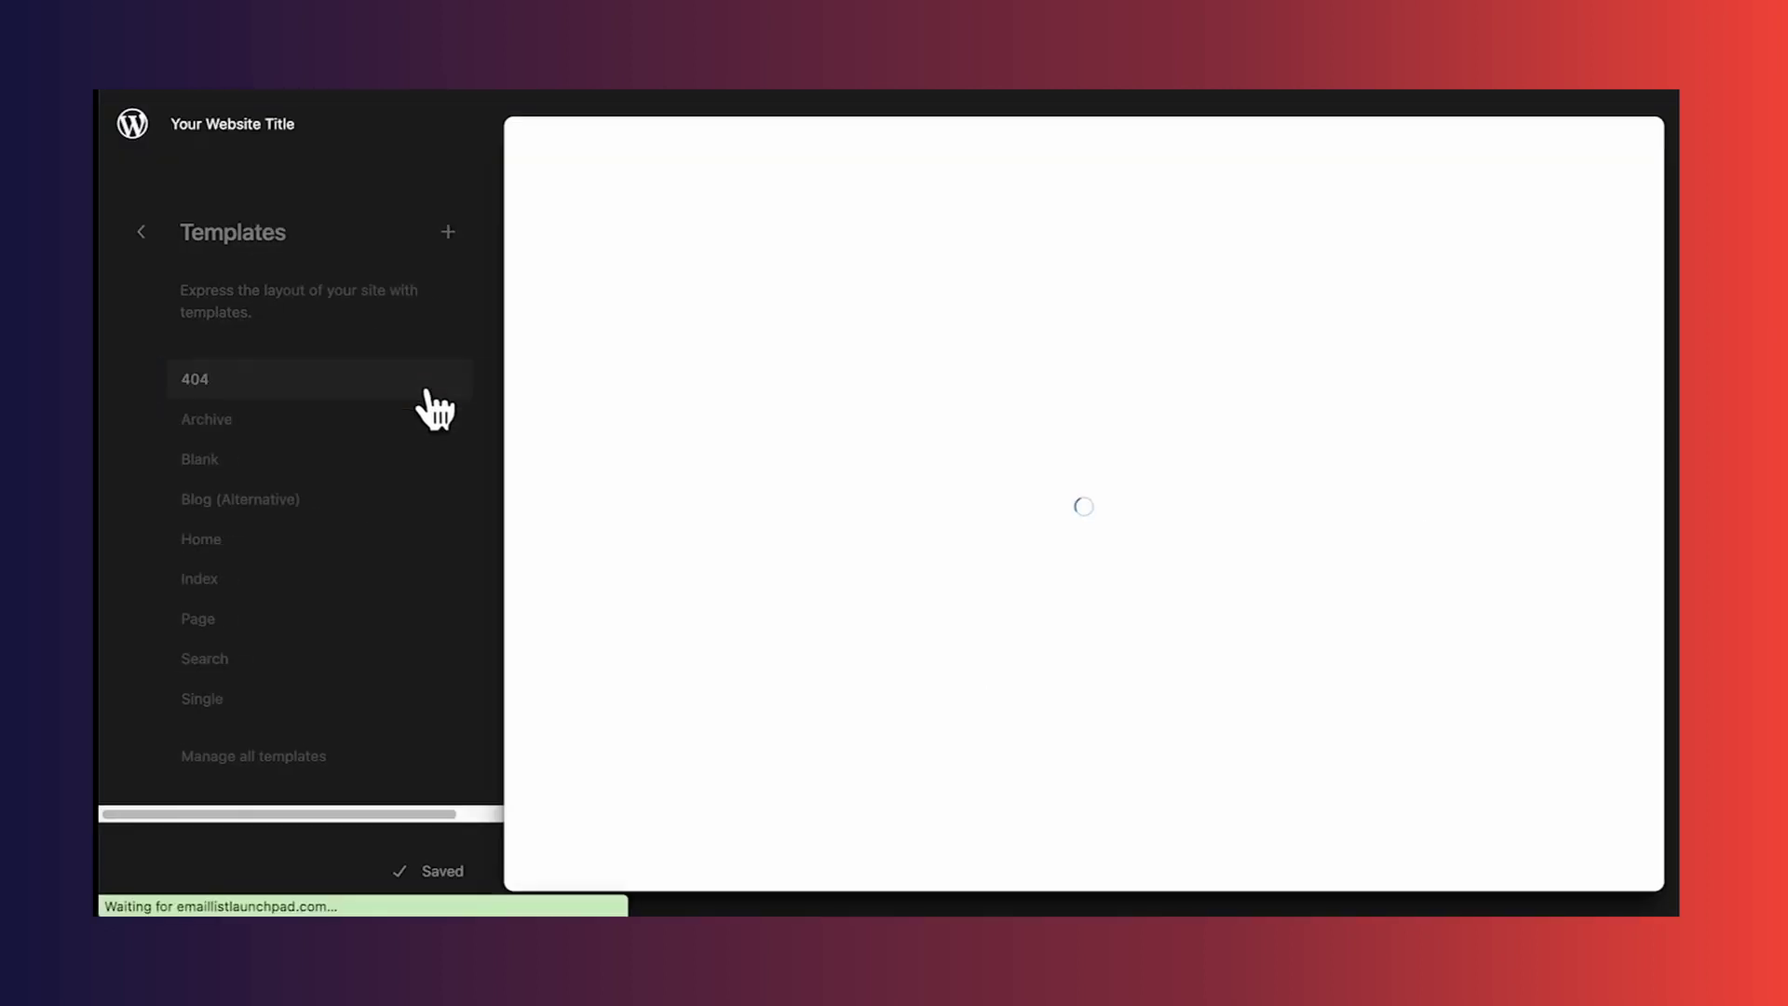
click(244, 540)
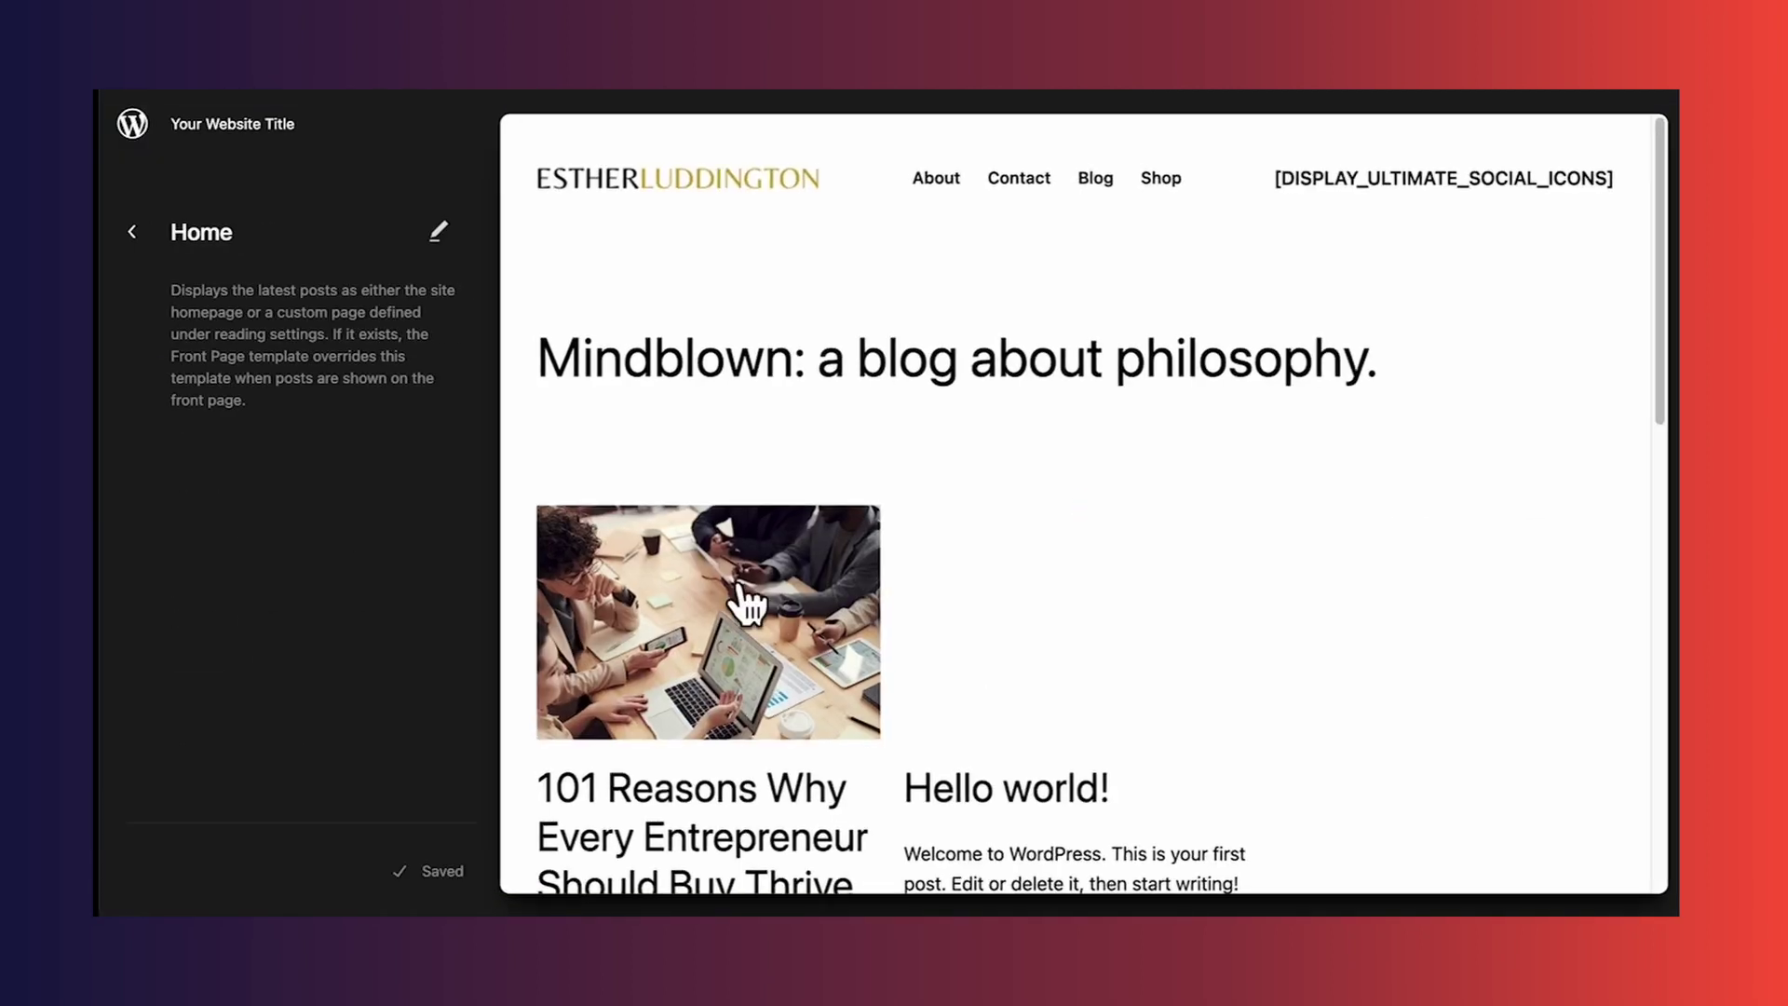
scroll(740, 607, down, 10)
scroll(742, 601, down, 3)
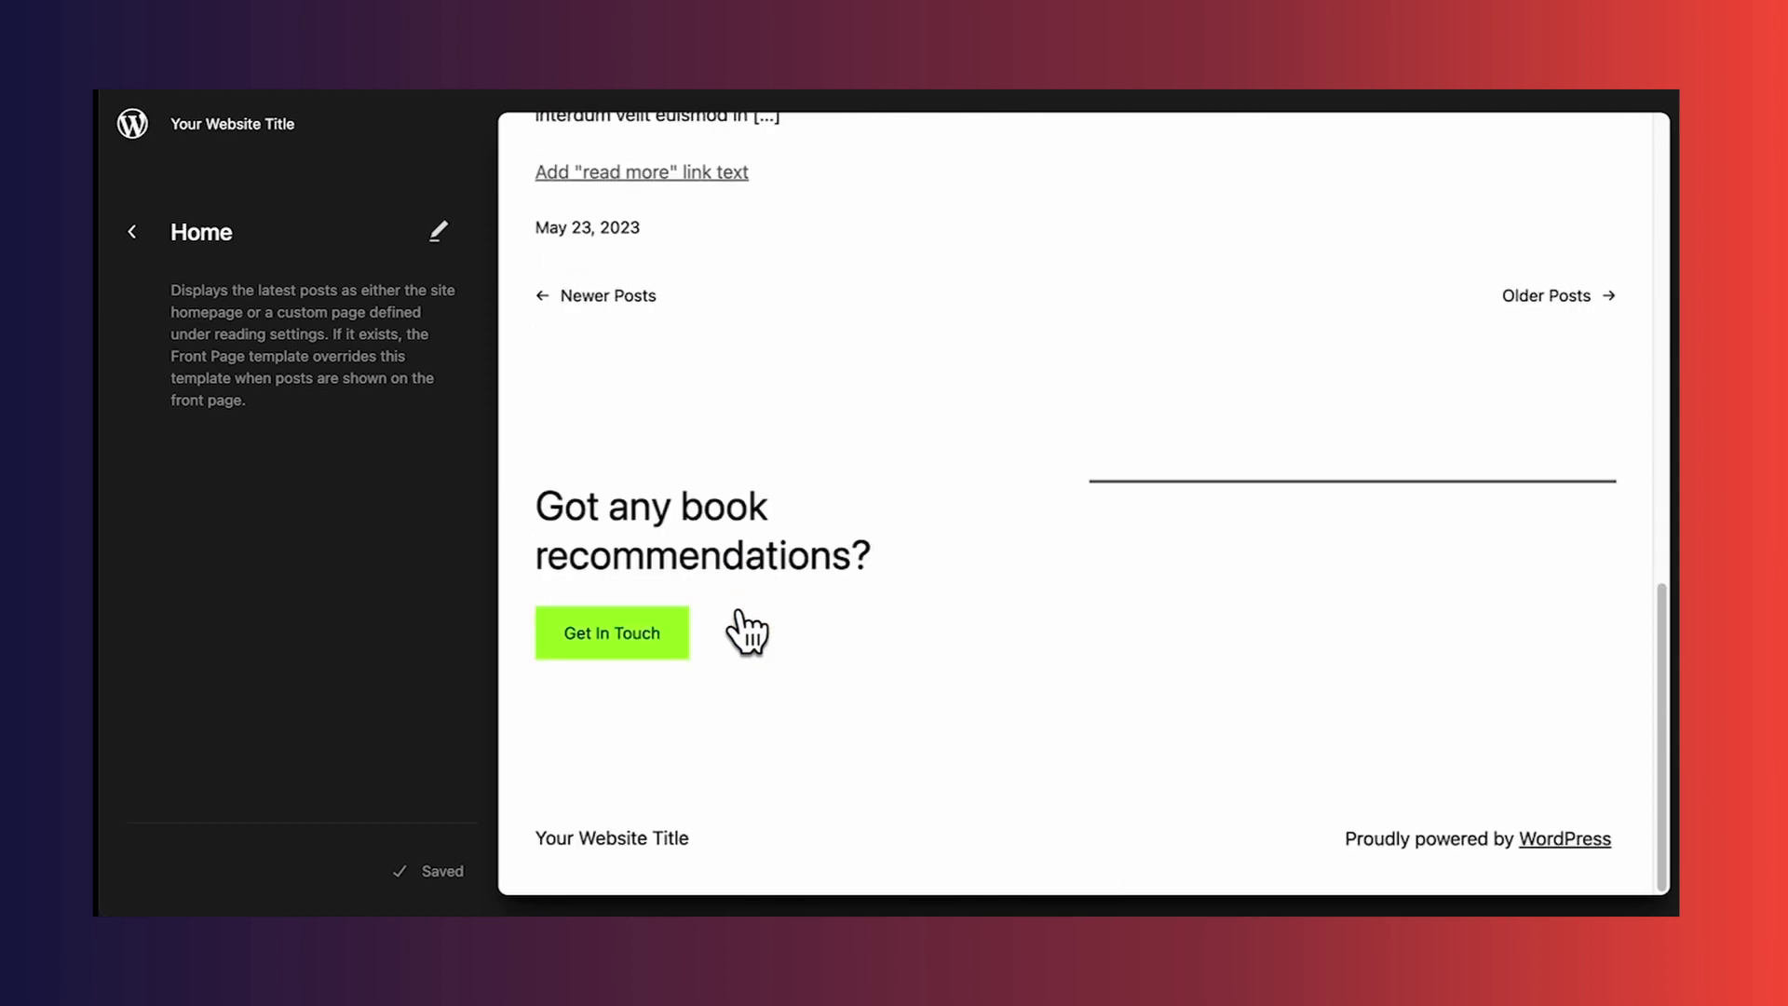
Enter editing of the Home template, select its Footer template part and open the block inserter
click(799, 831)
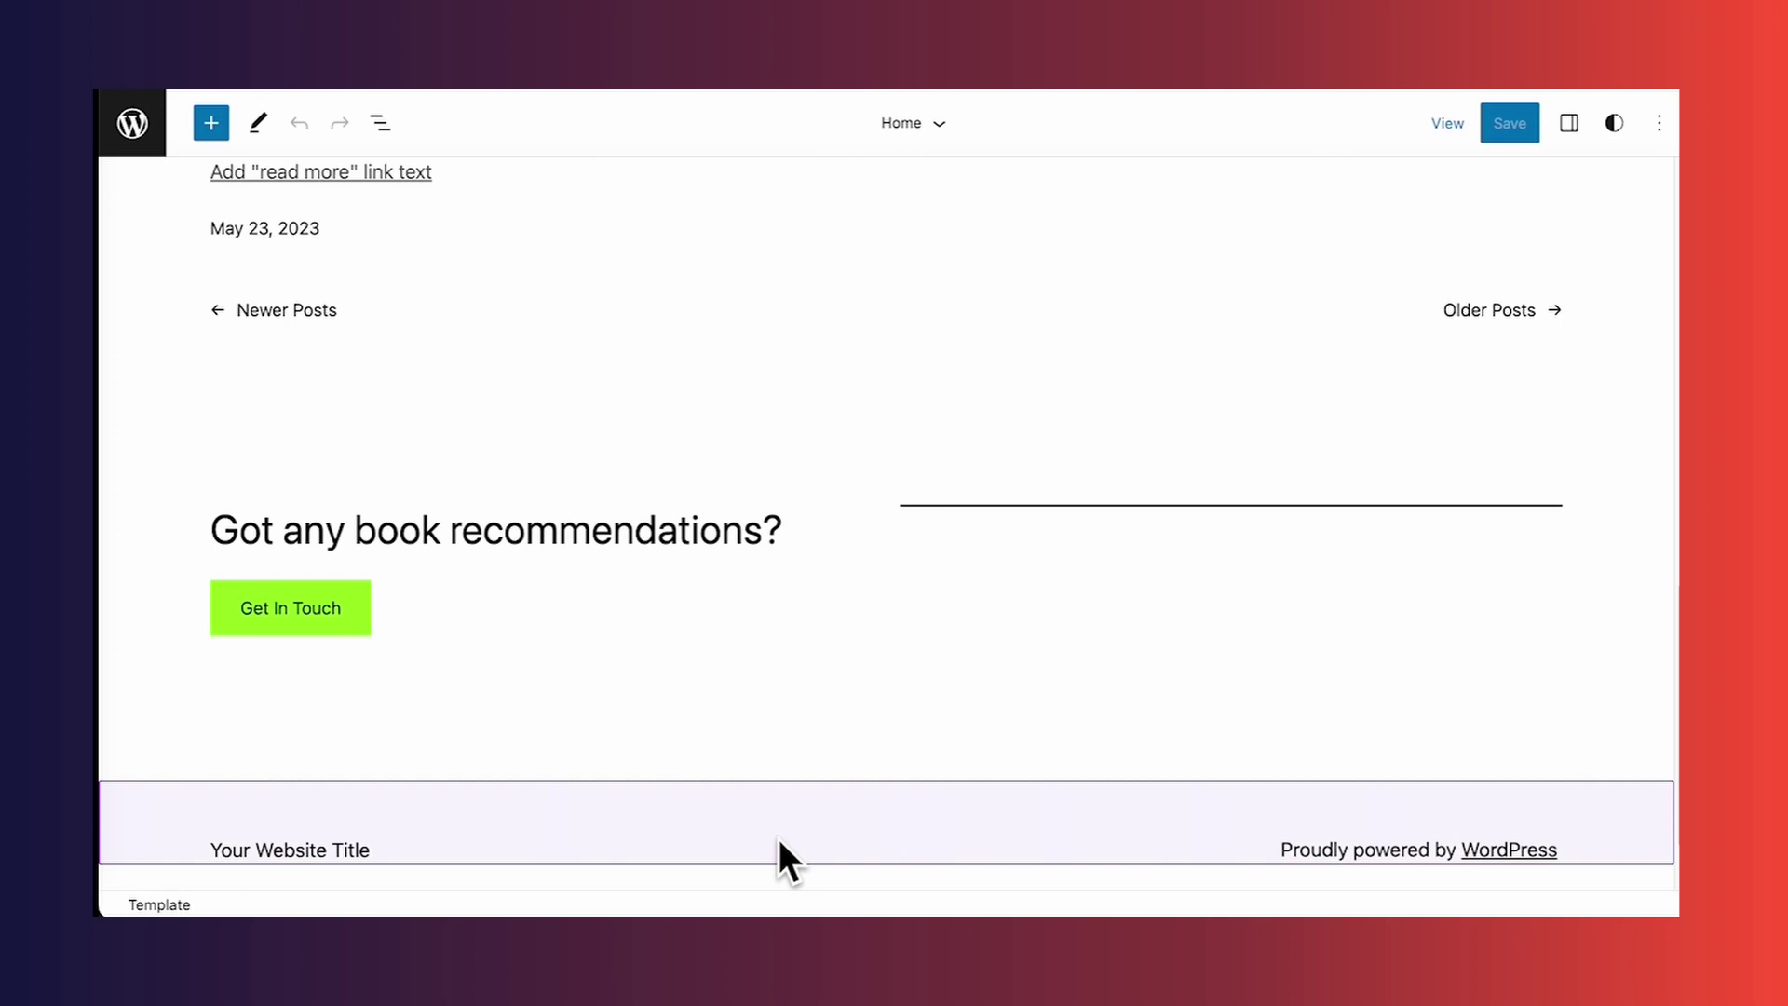
click(780, 840)
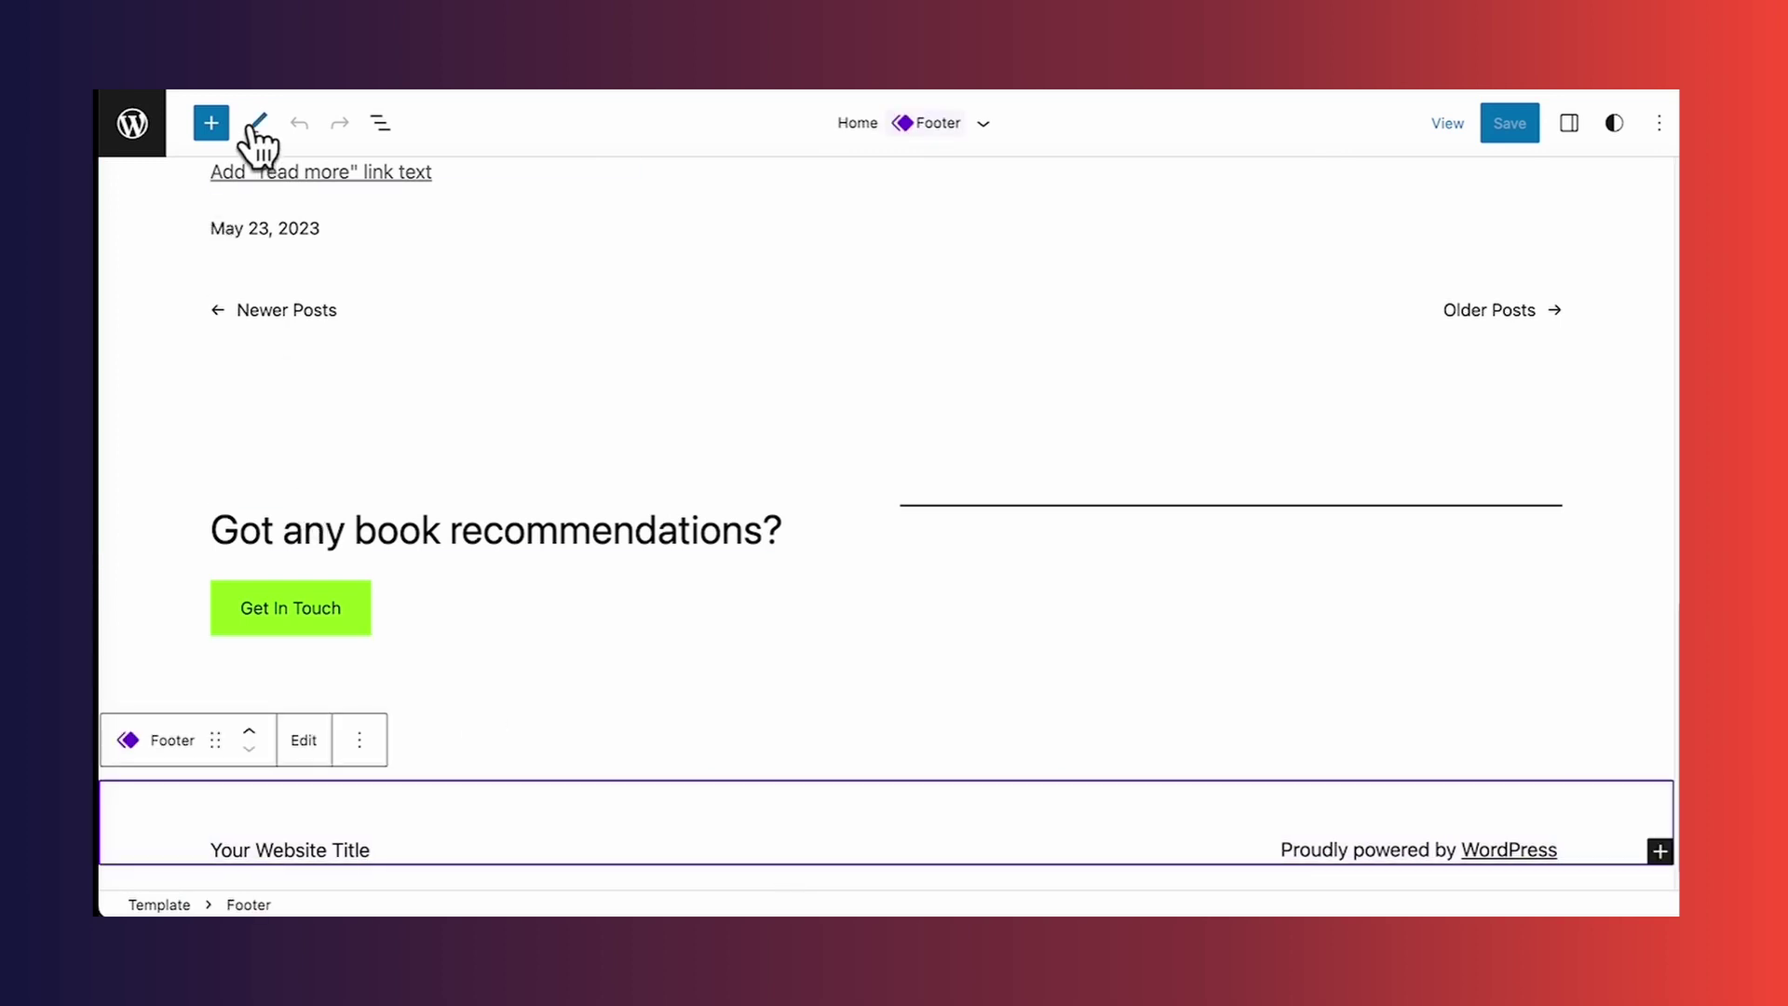
click(211, 124)
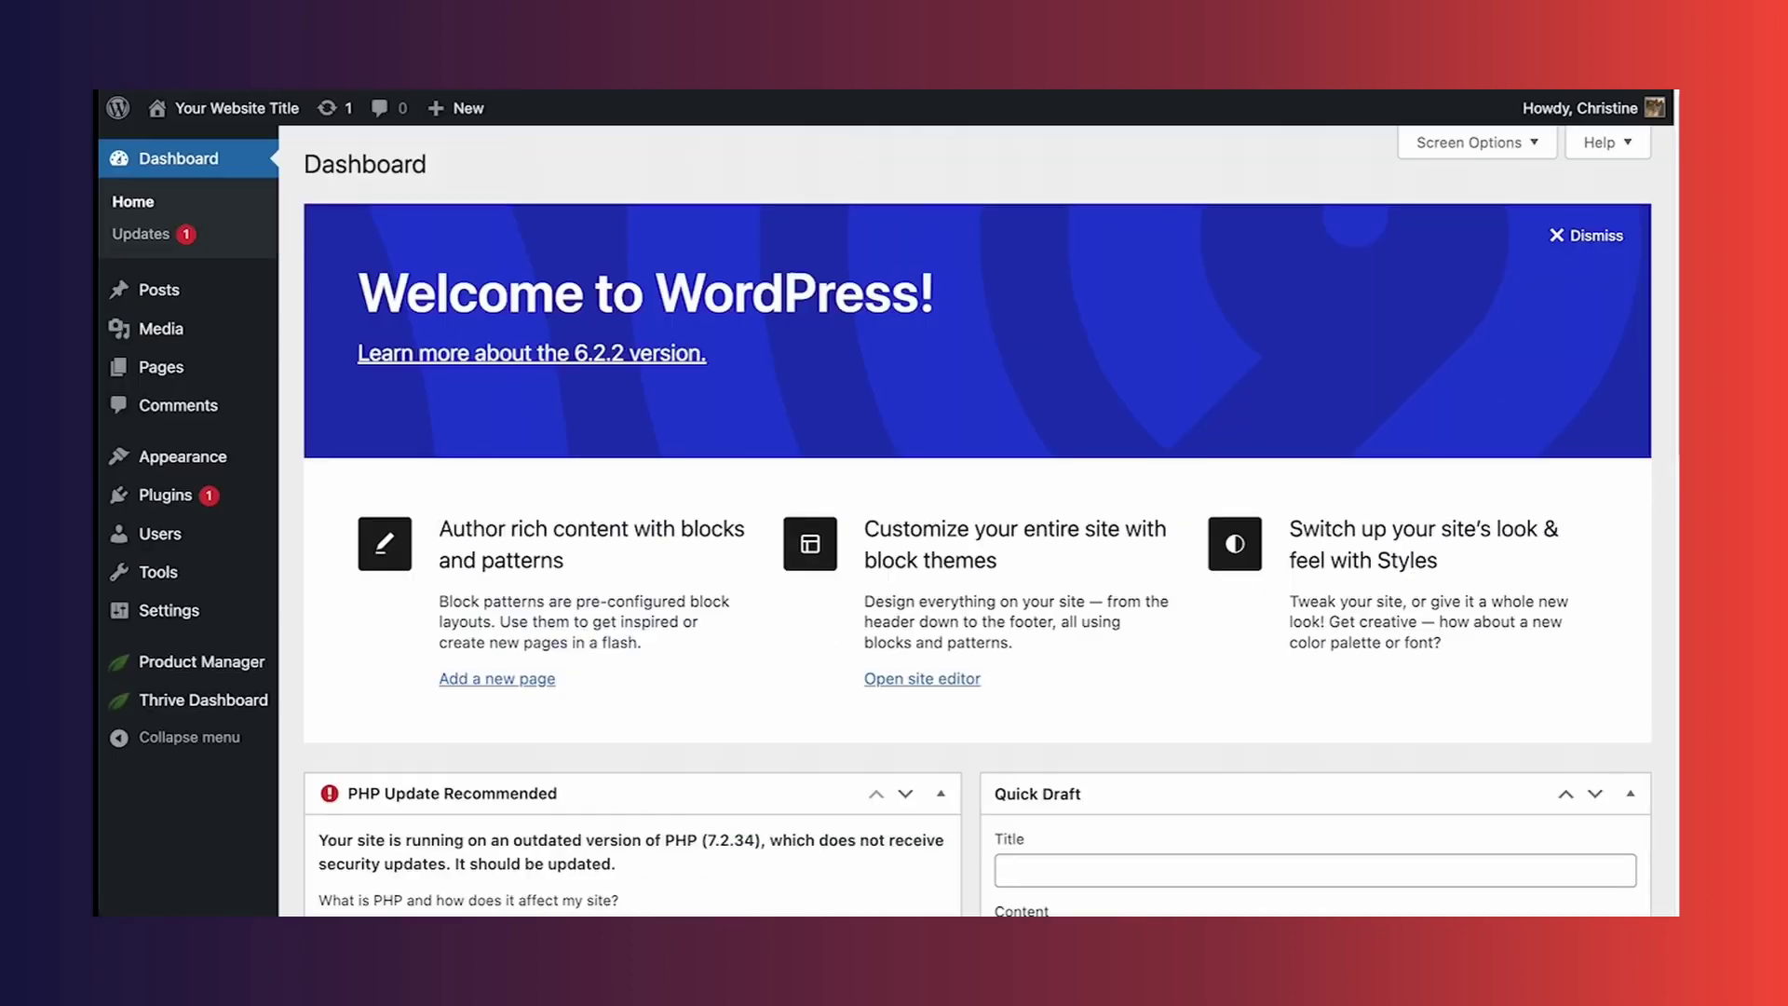
Visit the page for adding new plugins and mark Thrive Theme Builder for installation in the Thrive Product Manager
mouse_move(191, 502)
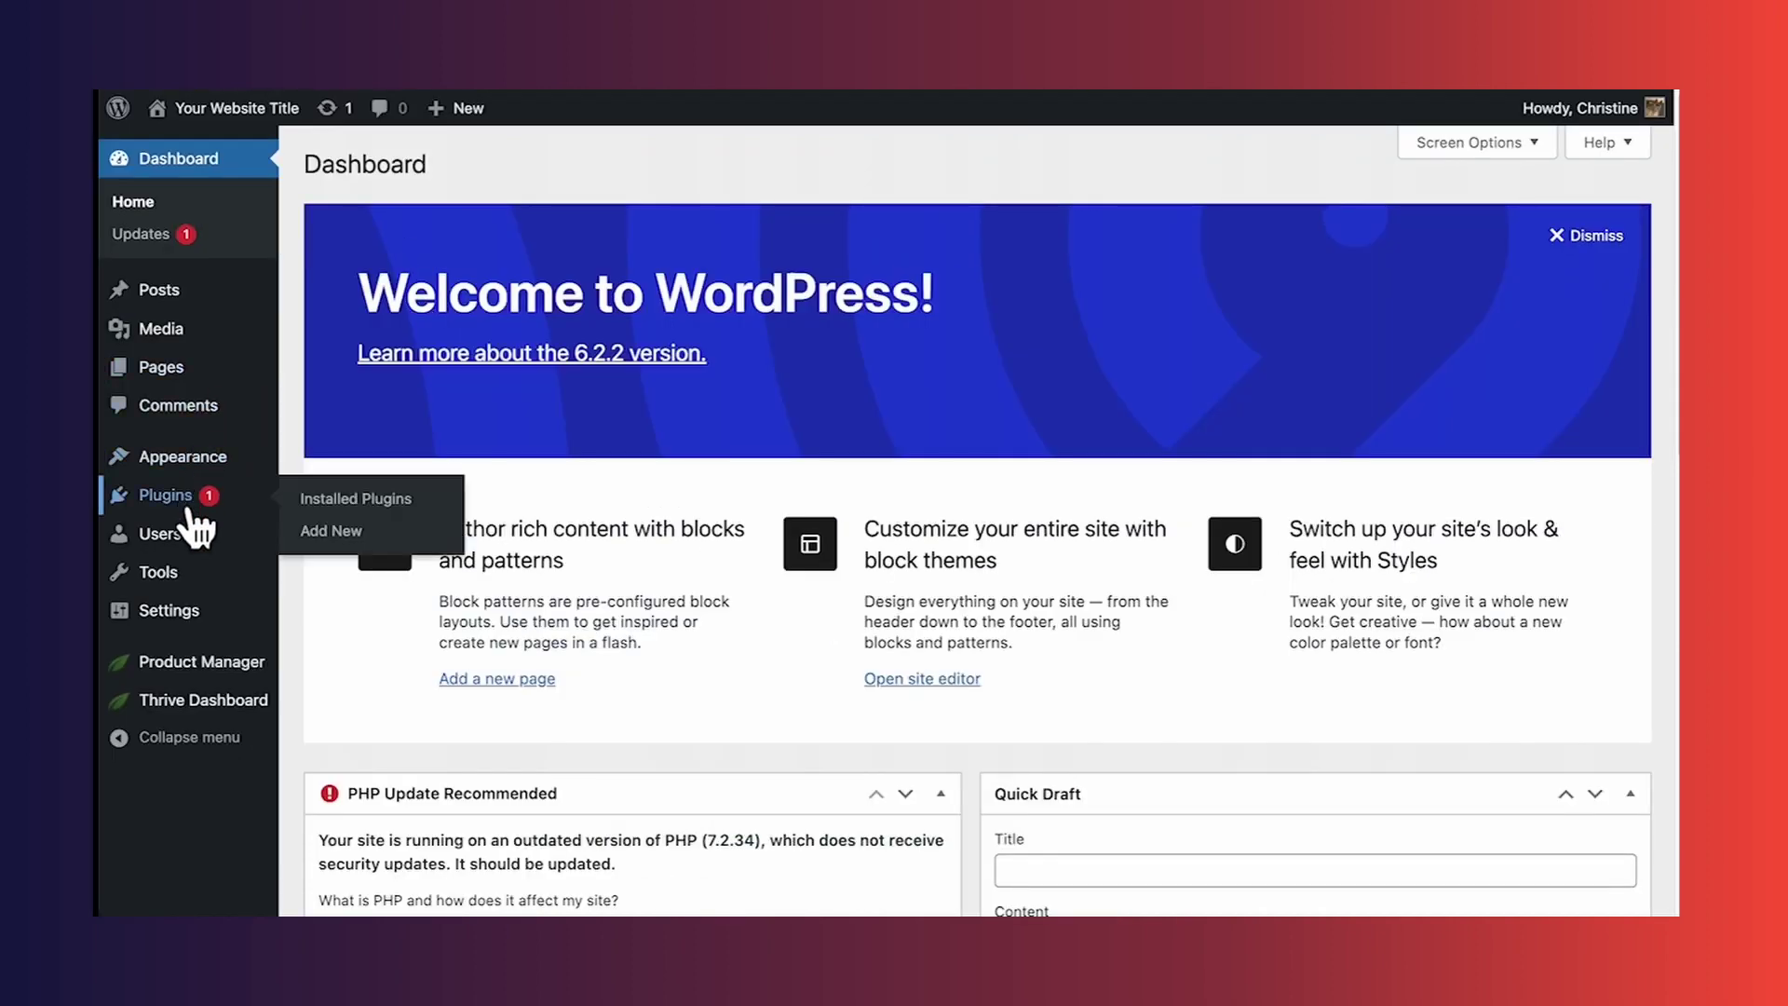
click(340, 531)
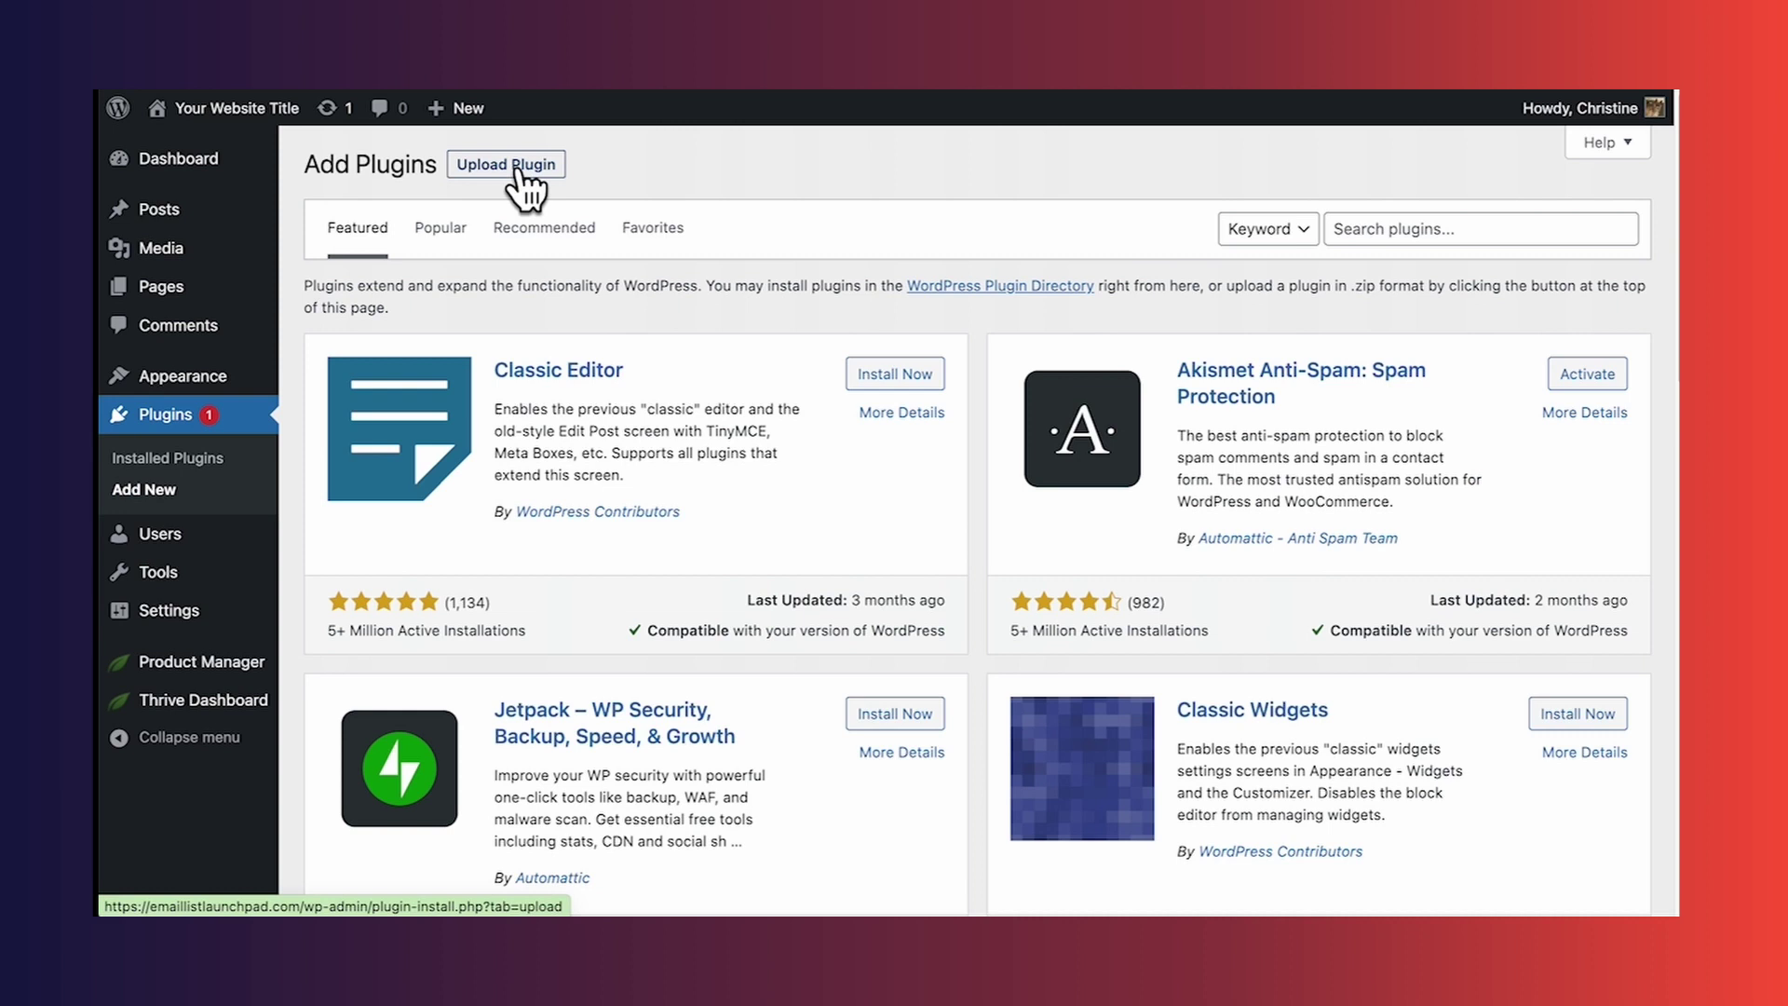
click(247, 669)
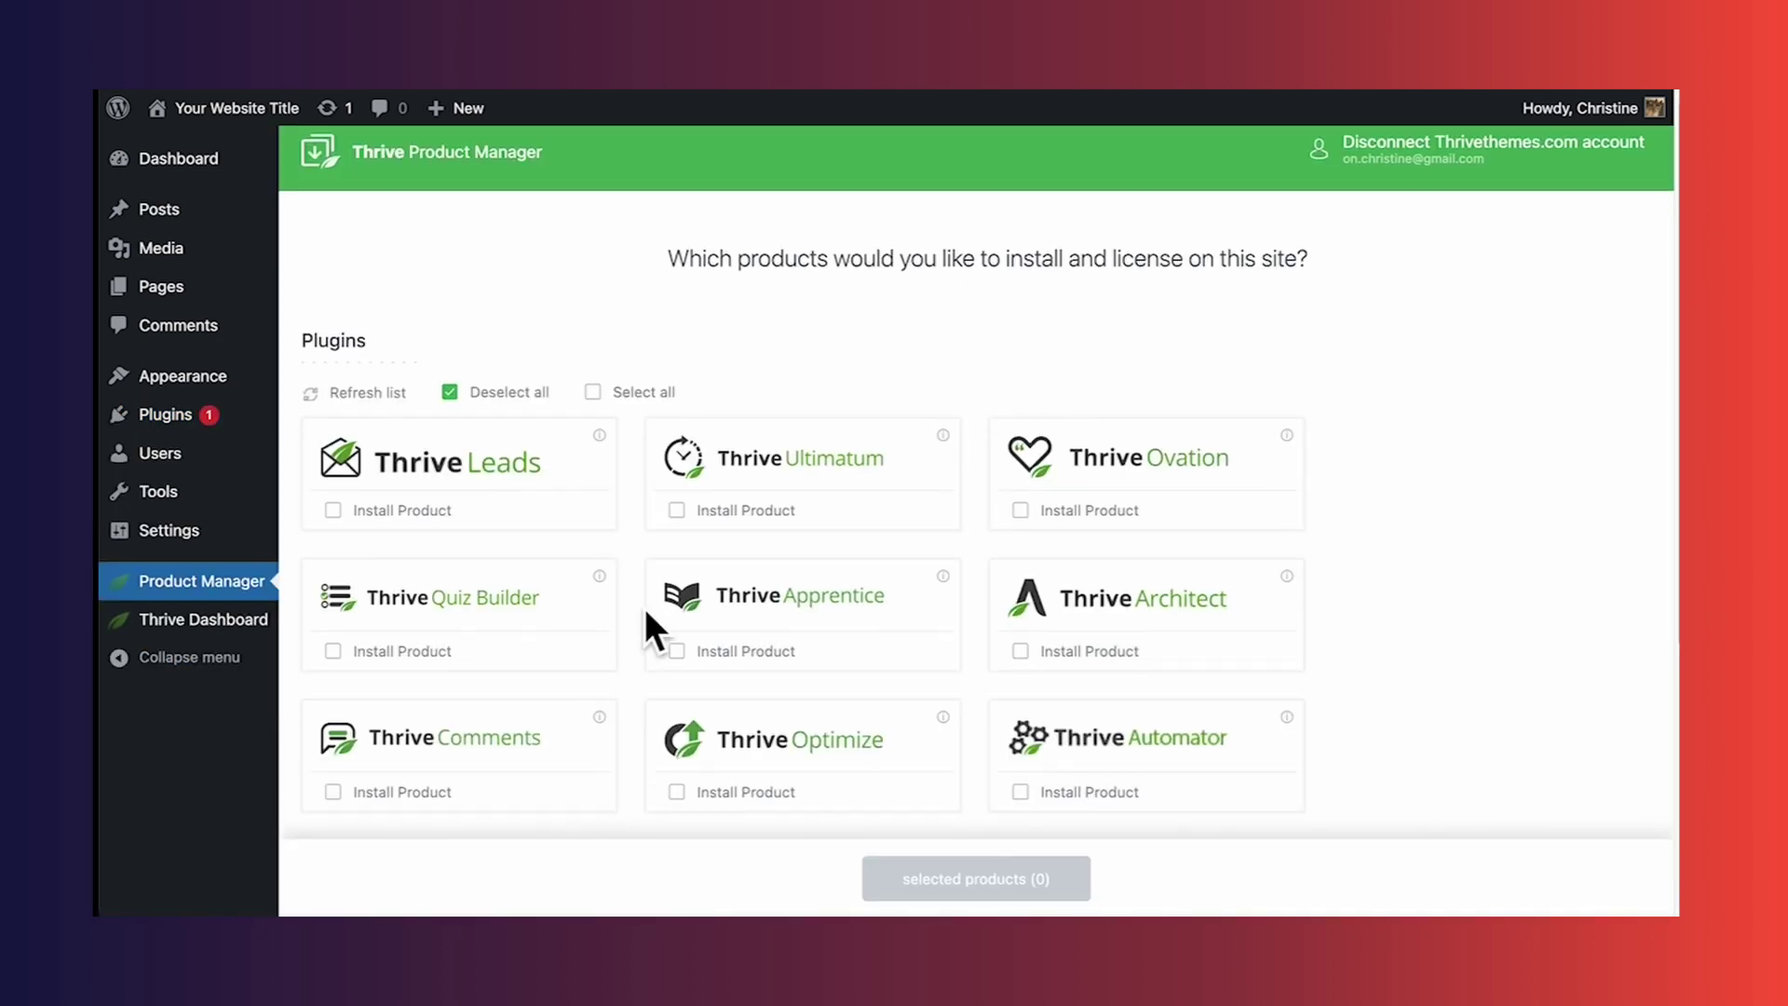
scroll(647, 613, down, 4)
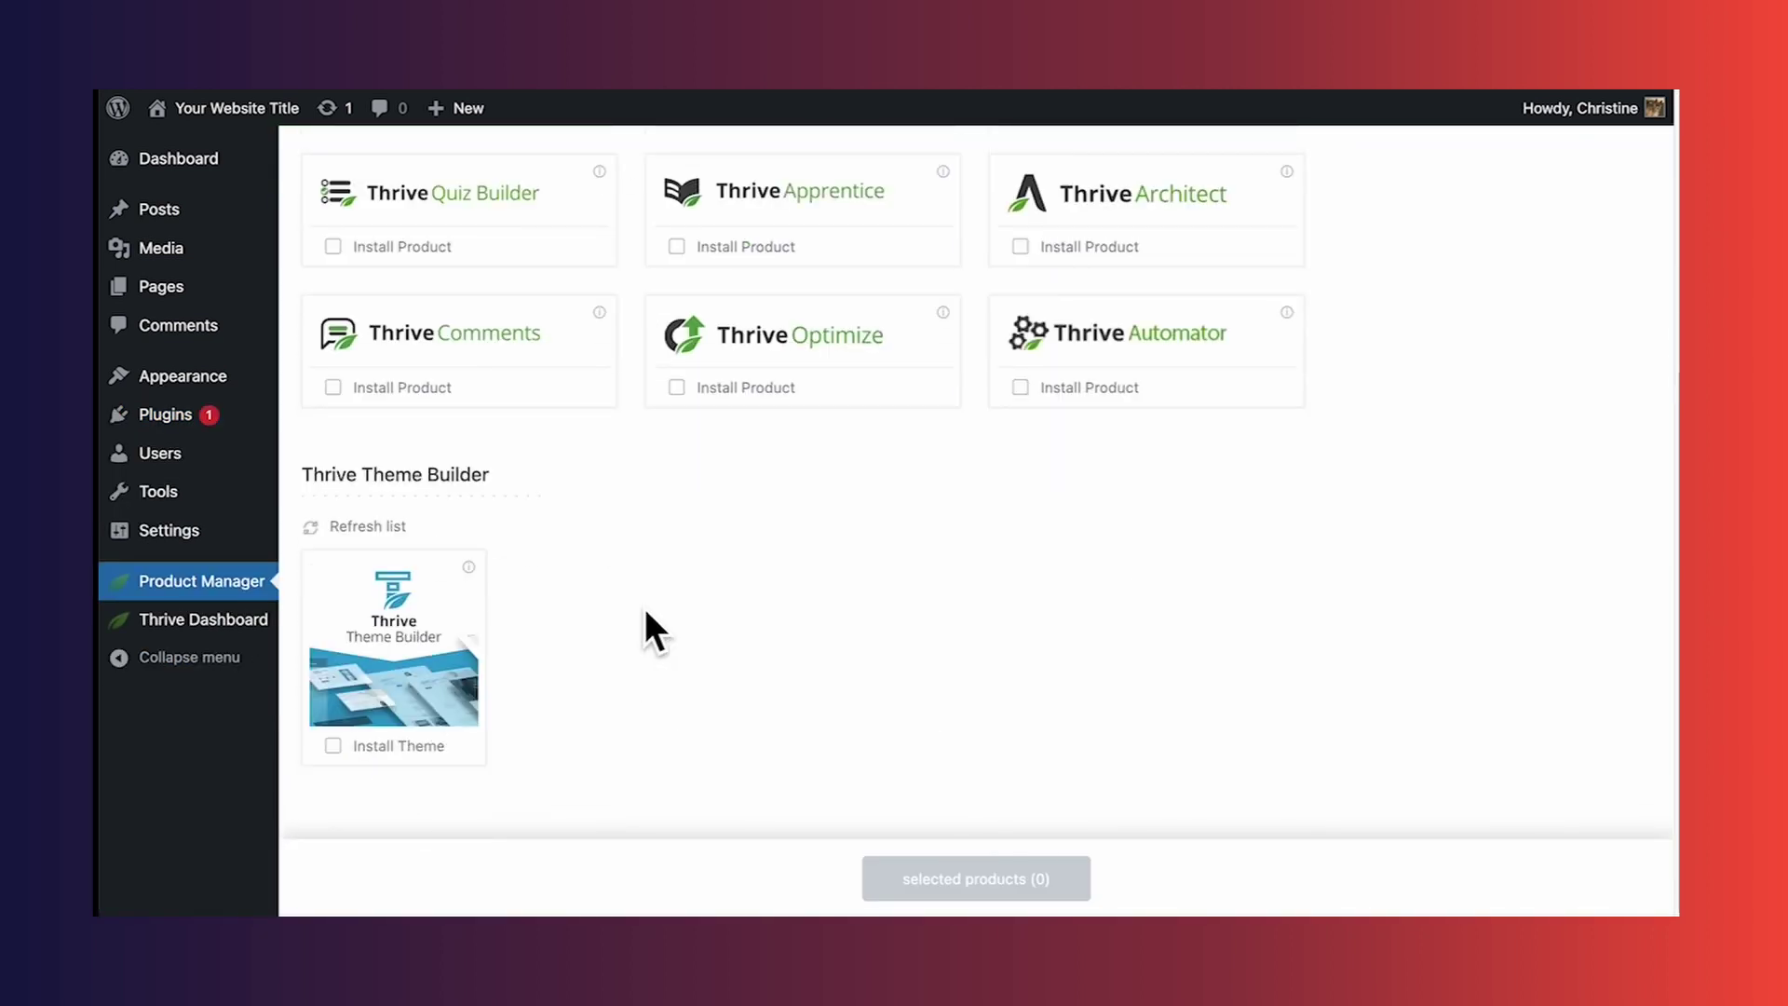
click(342, 747)
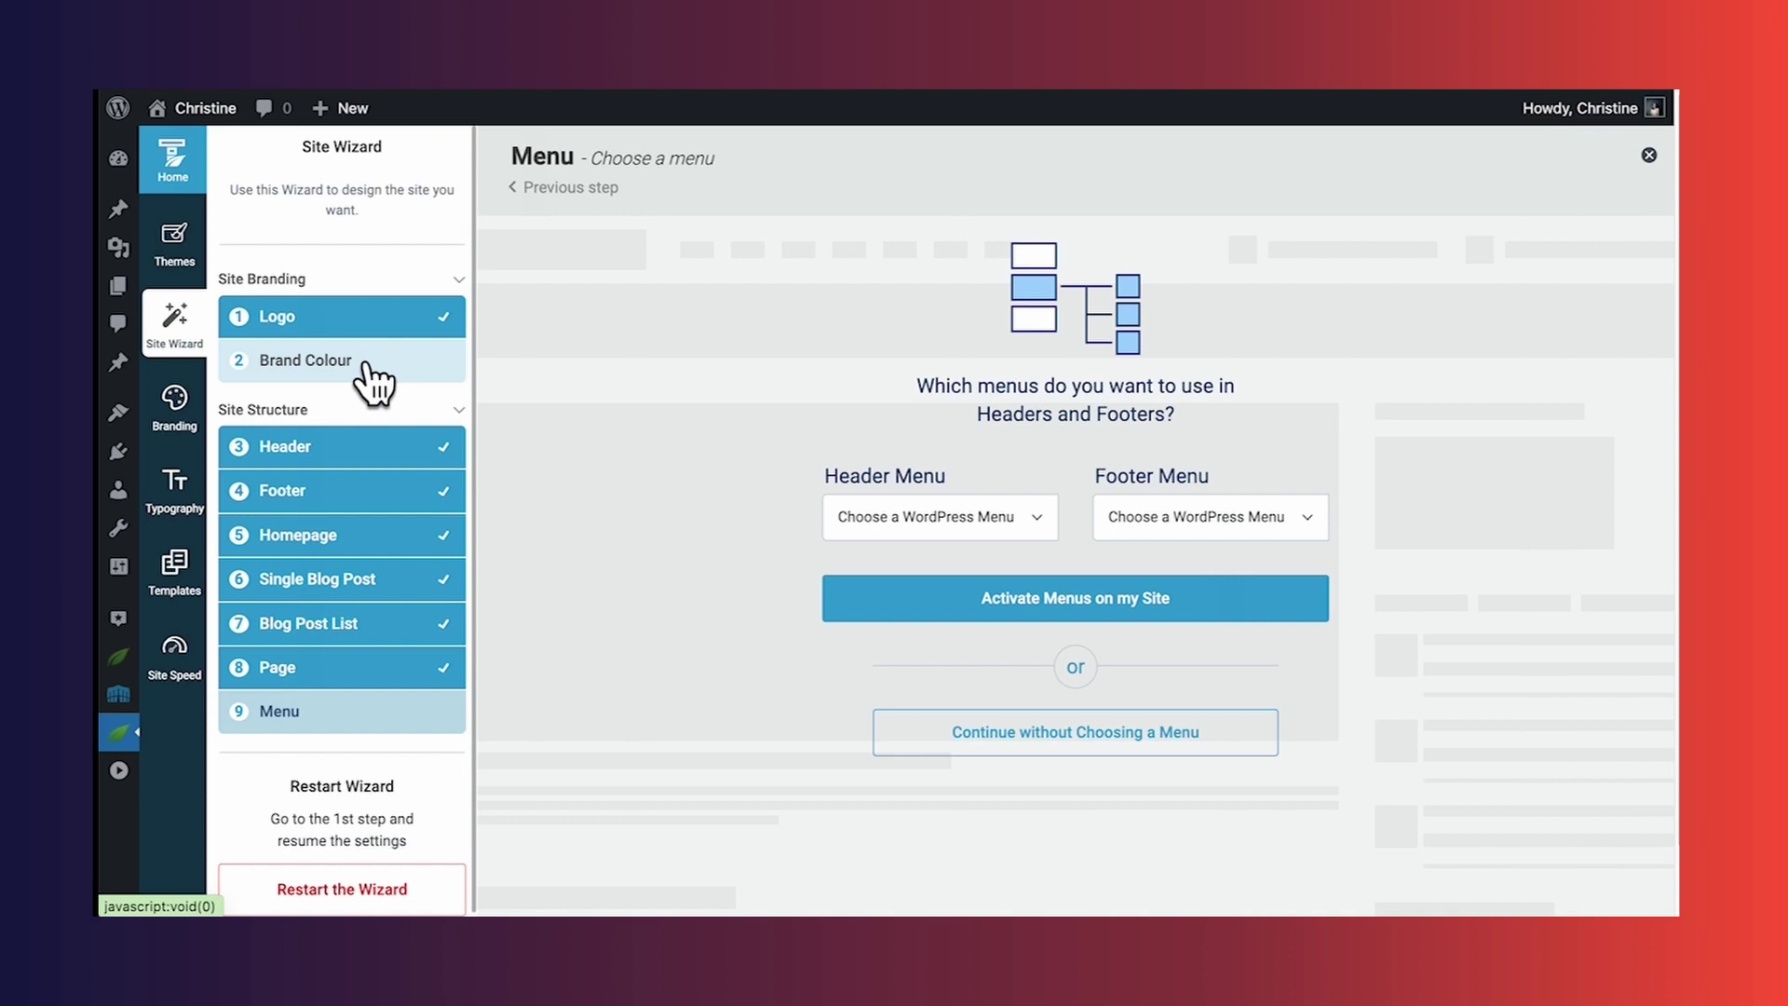
Browse the header templates in the Site Wizard and choose "01 - Logo - Menu - Call to Action"
click(366, 458)
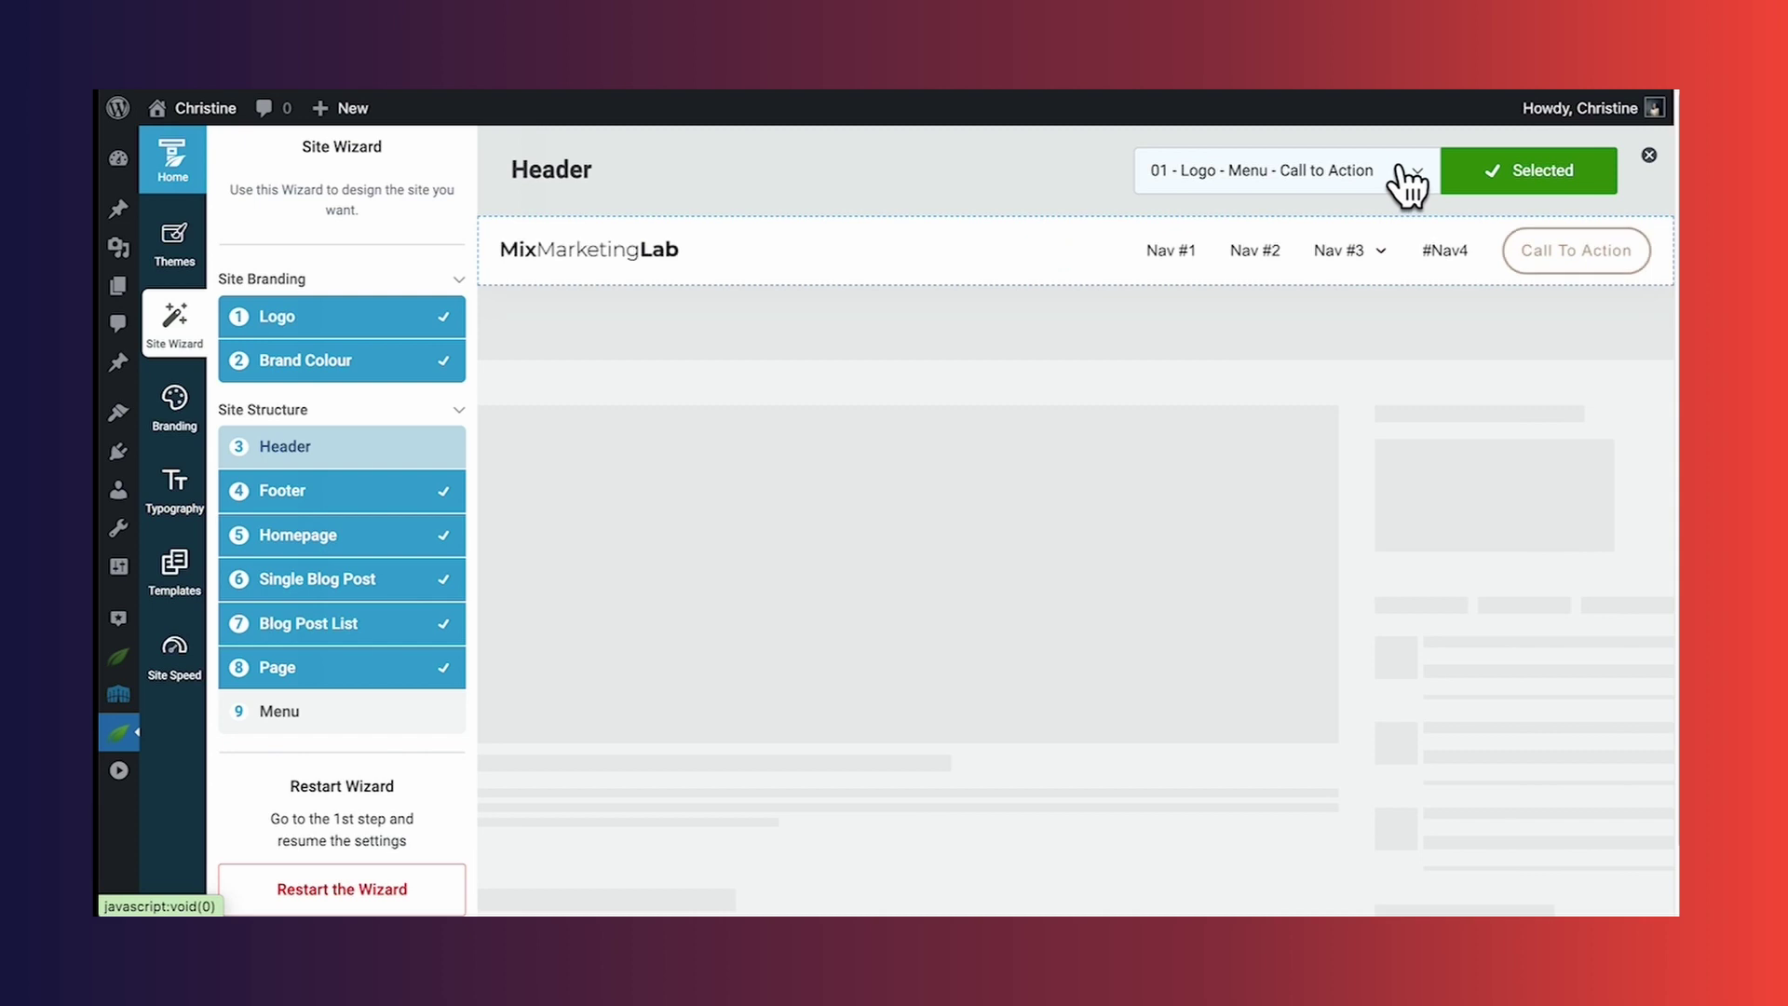
click(1408, 177)
drag(1629, 266, 1564, 242)
click(842, 361)
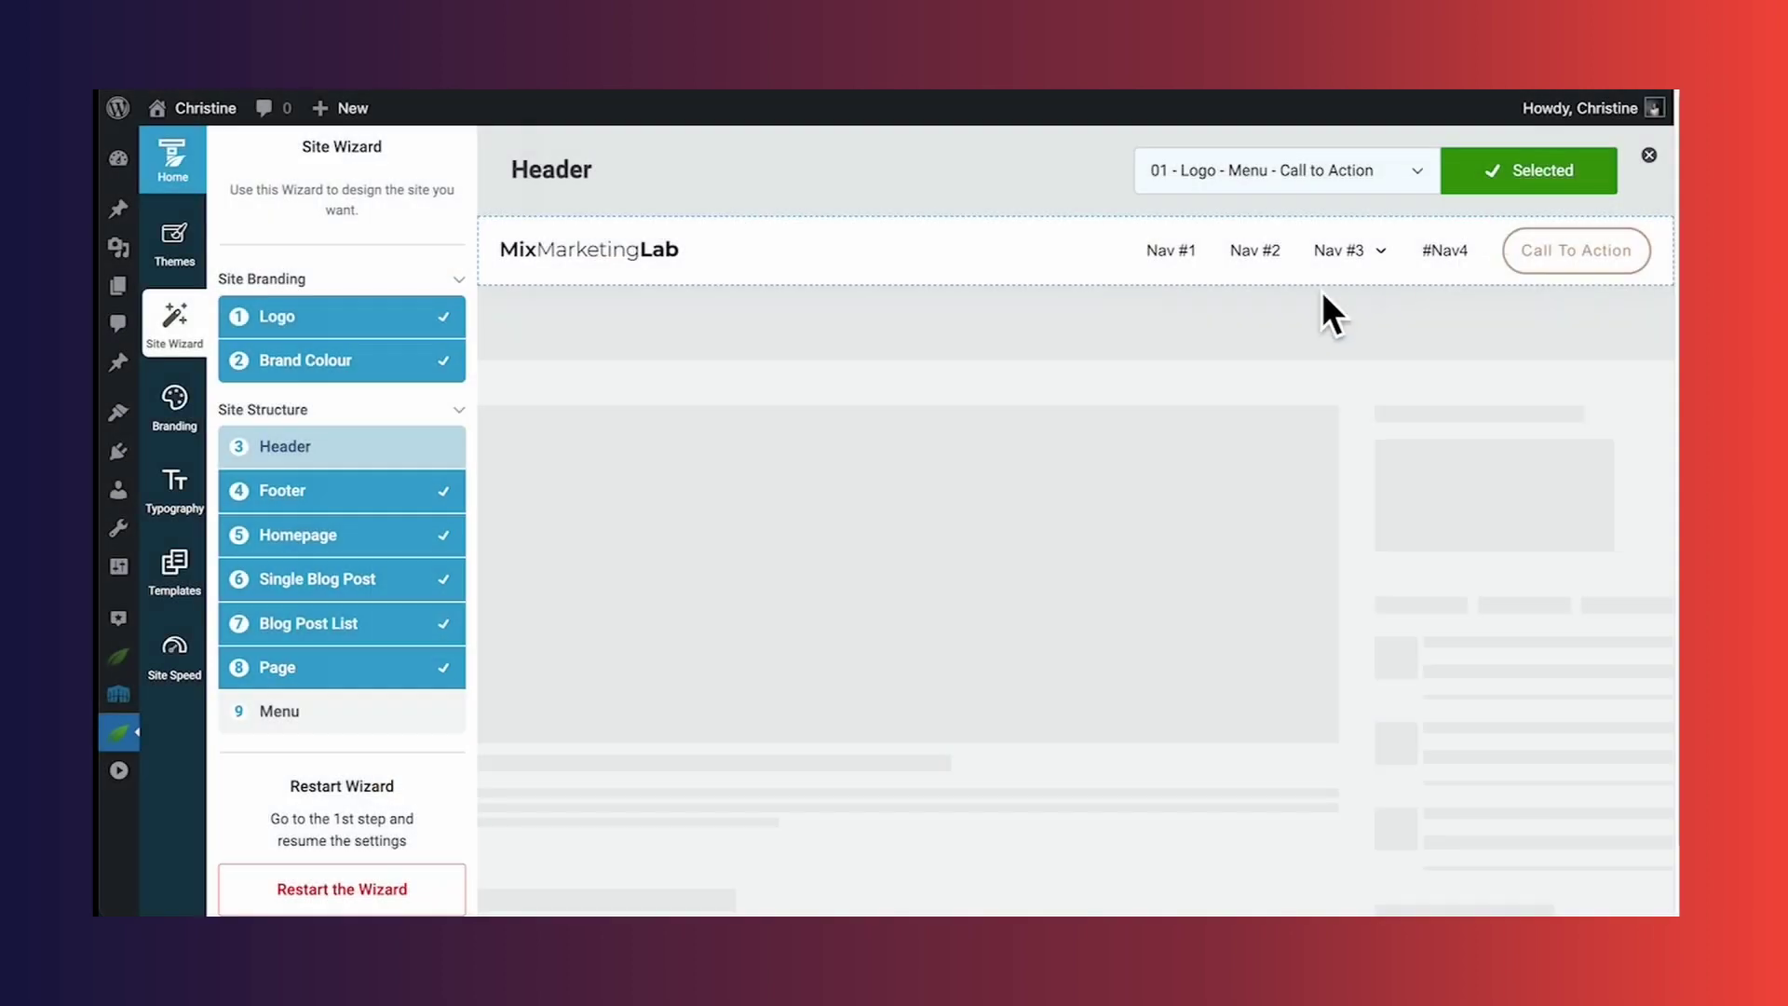
Browse the theme footers in the Site Wizard and choose the Borders footer
click(360, 496)
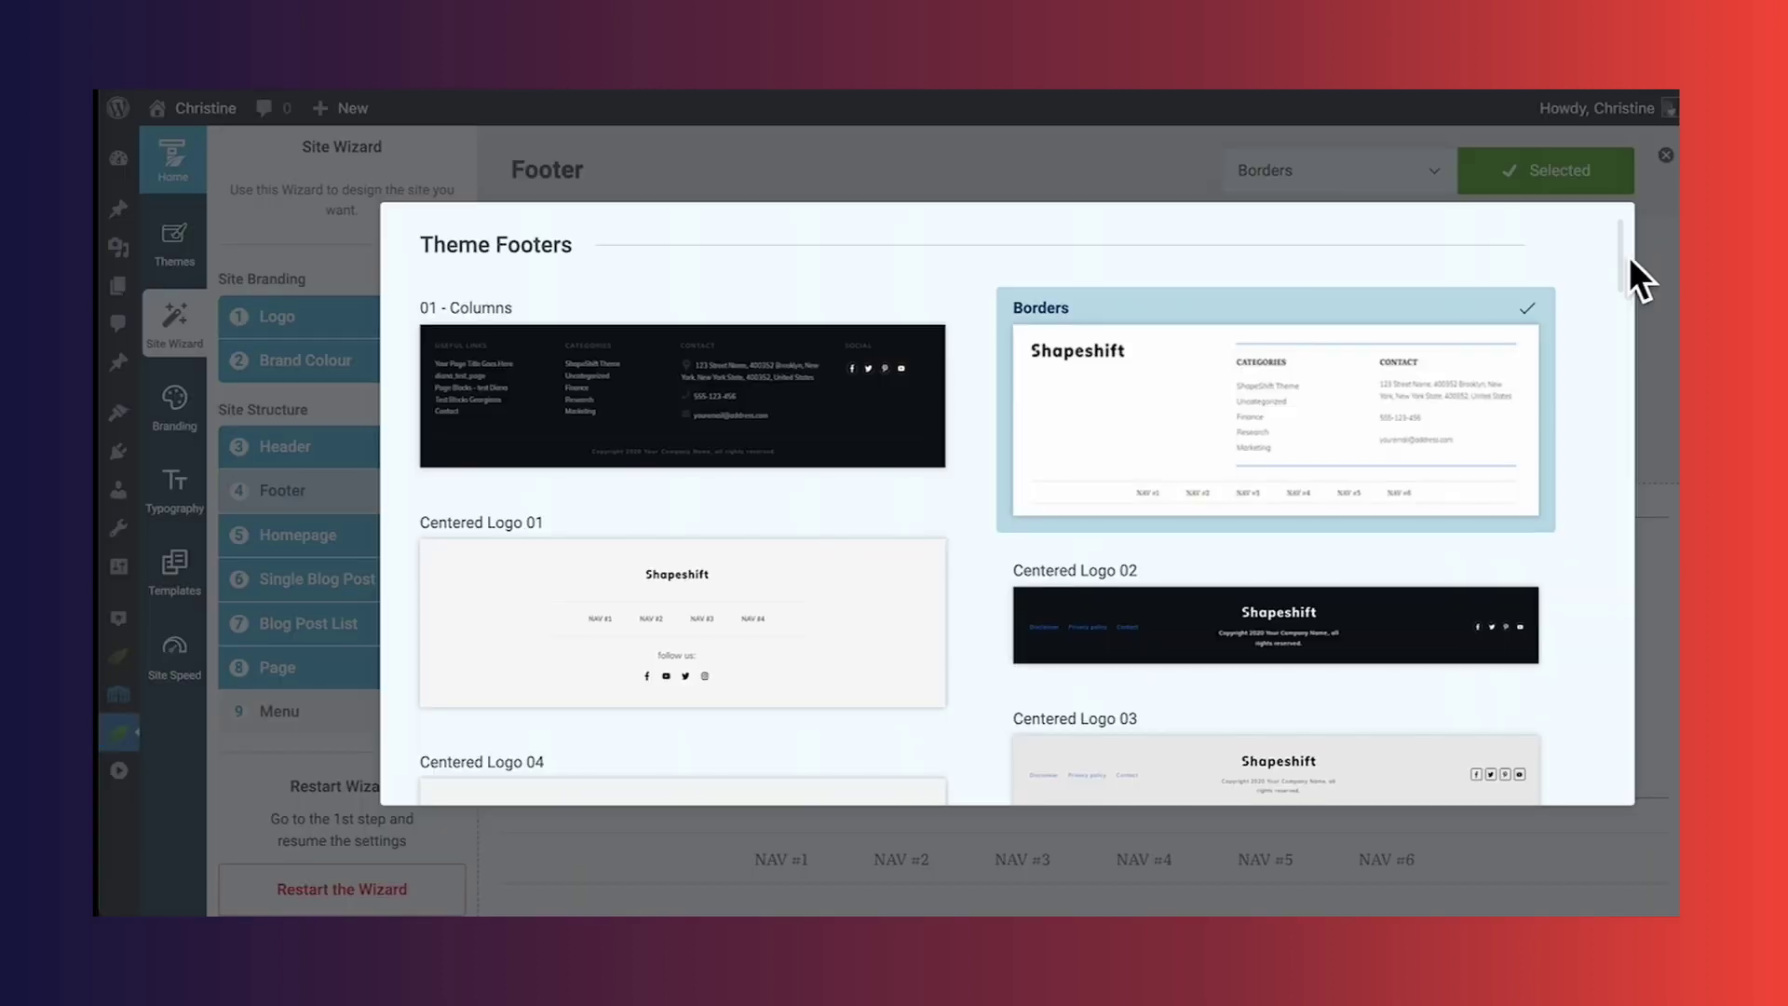
drag(1628, 255, 1622, 220)
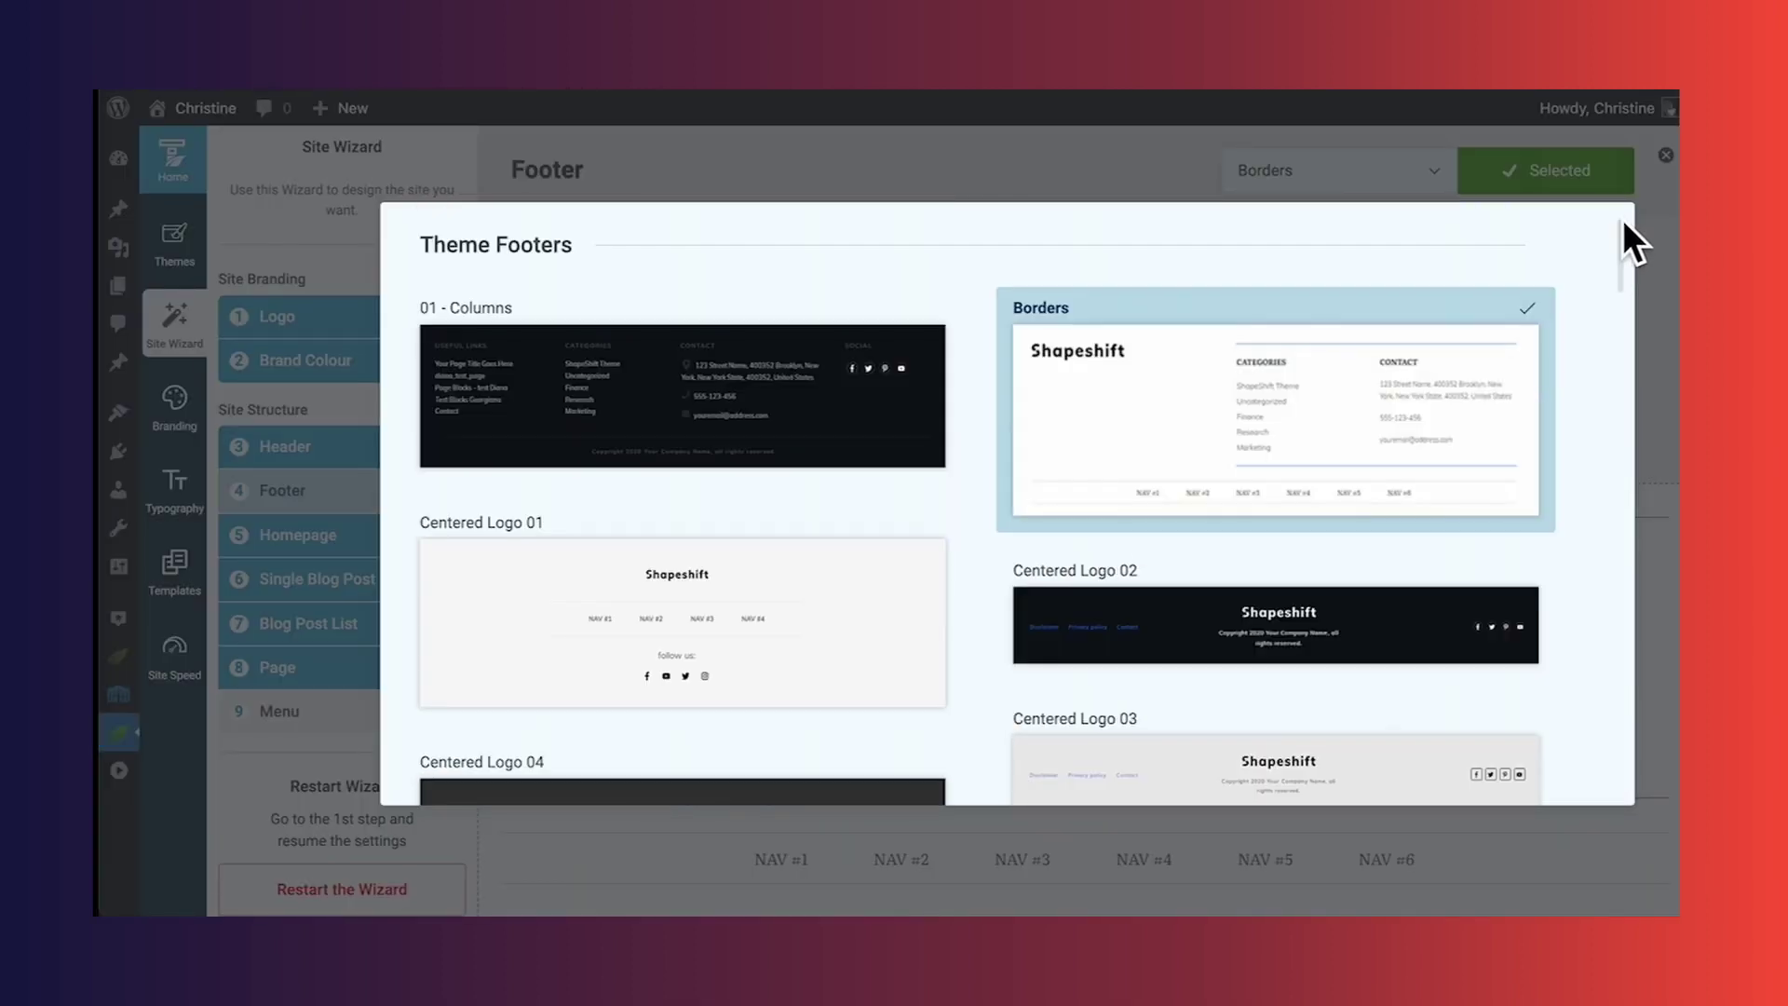
click(1371, 477)
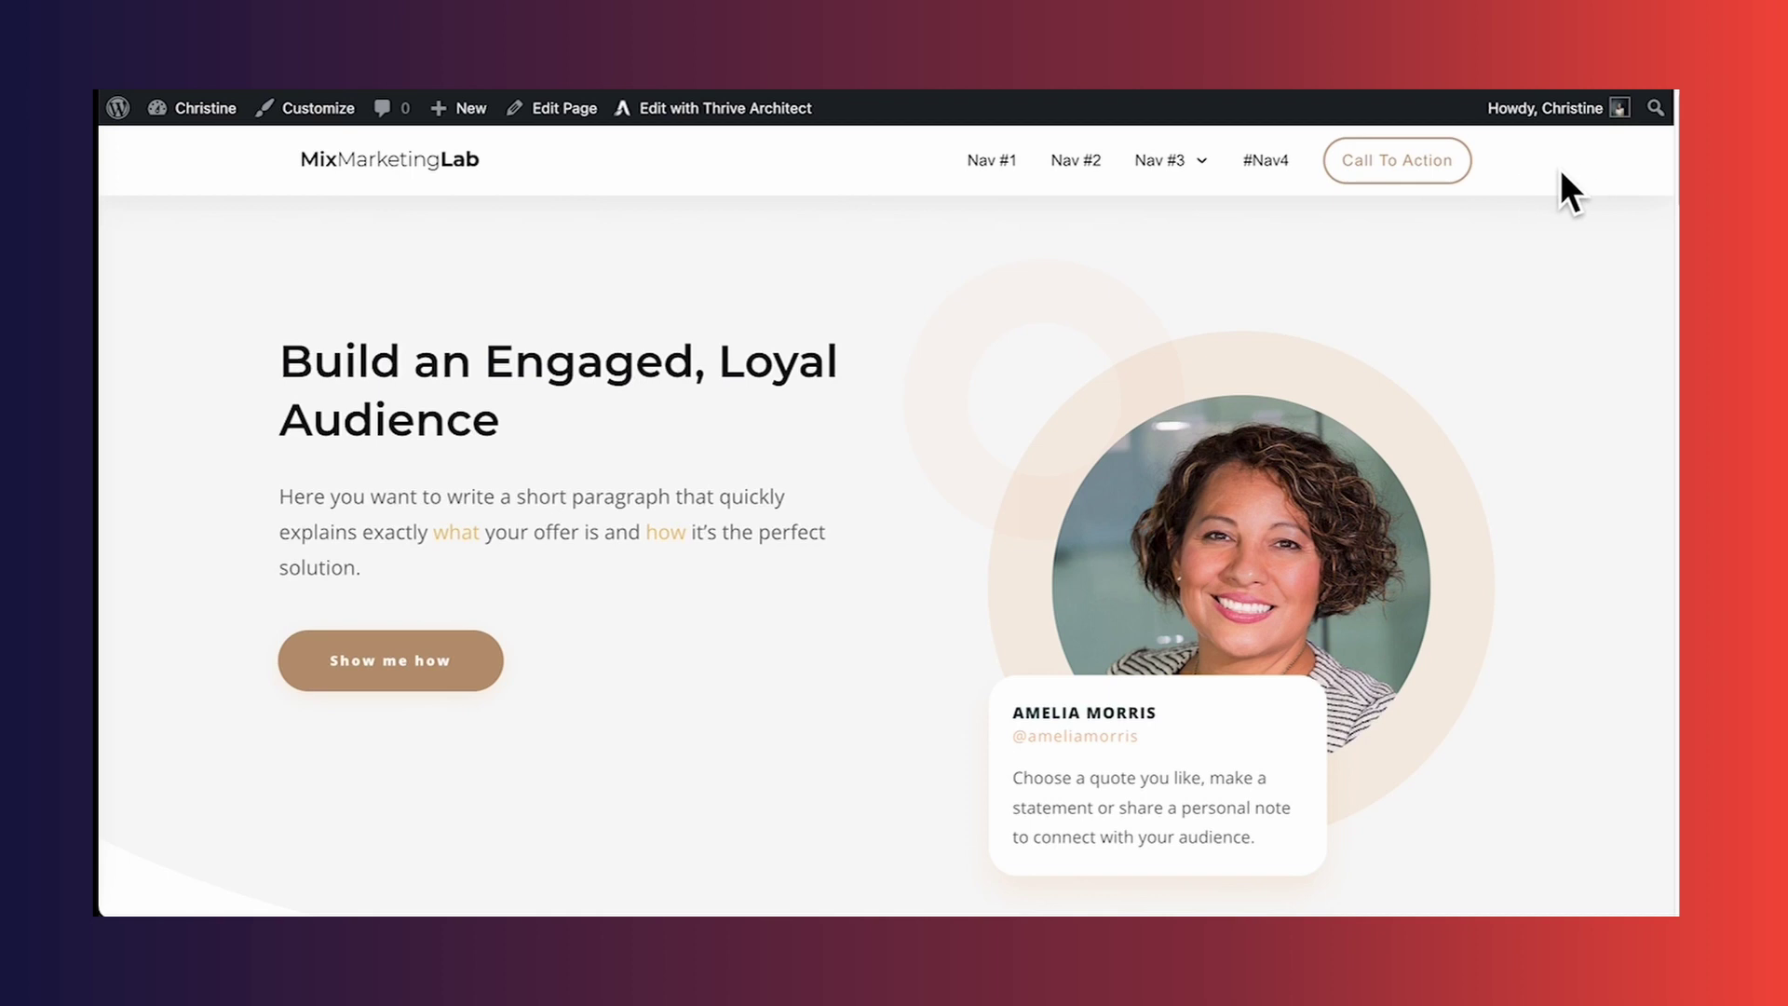
Look through the live homepage down to the footer
scroll(1561, 169, down, 10)
scroll(885, 559, down, 15)
scroll(885, 559, down, 5)
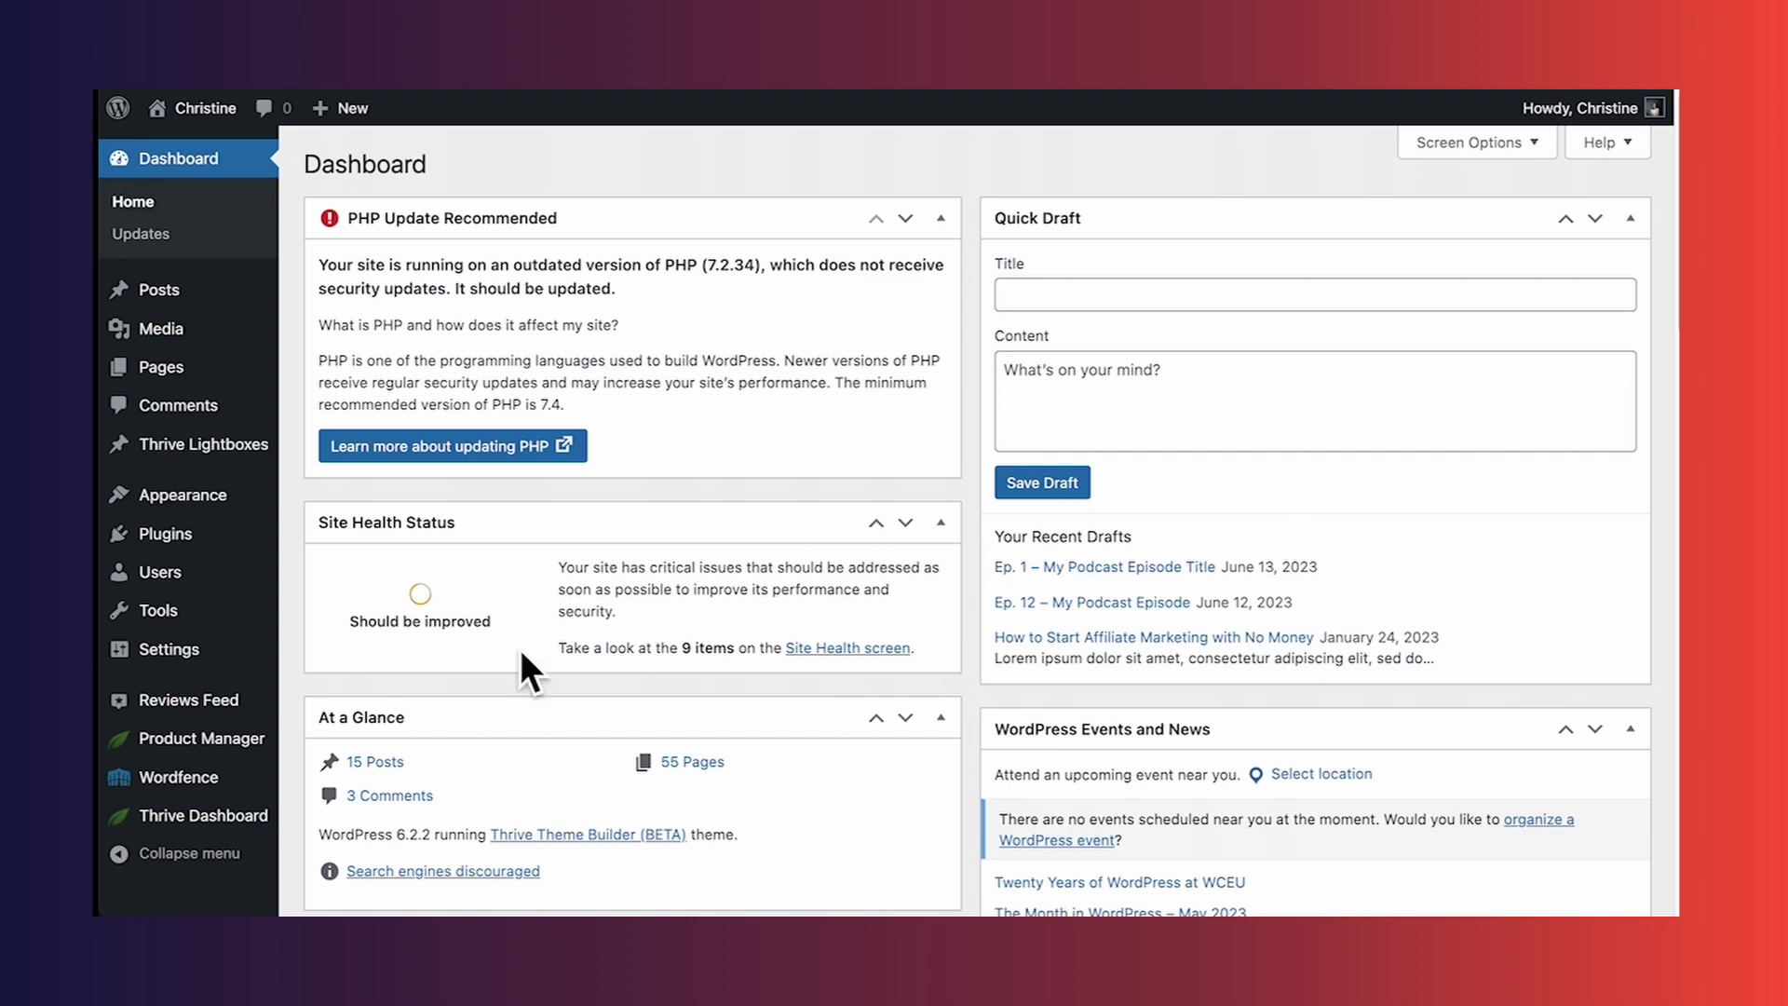
Open the Smart Site settings from the Thrive Dashboard and review the Company and Legal global fields
click(220, 825)
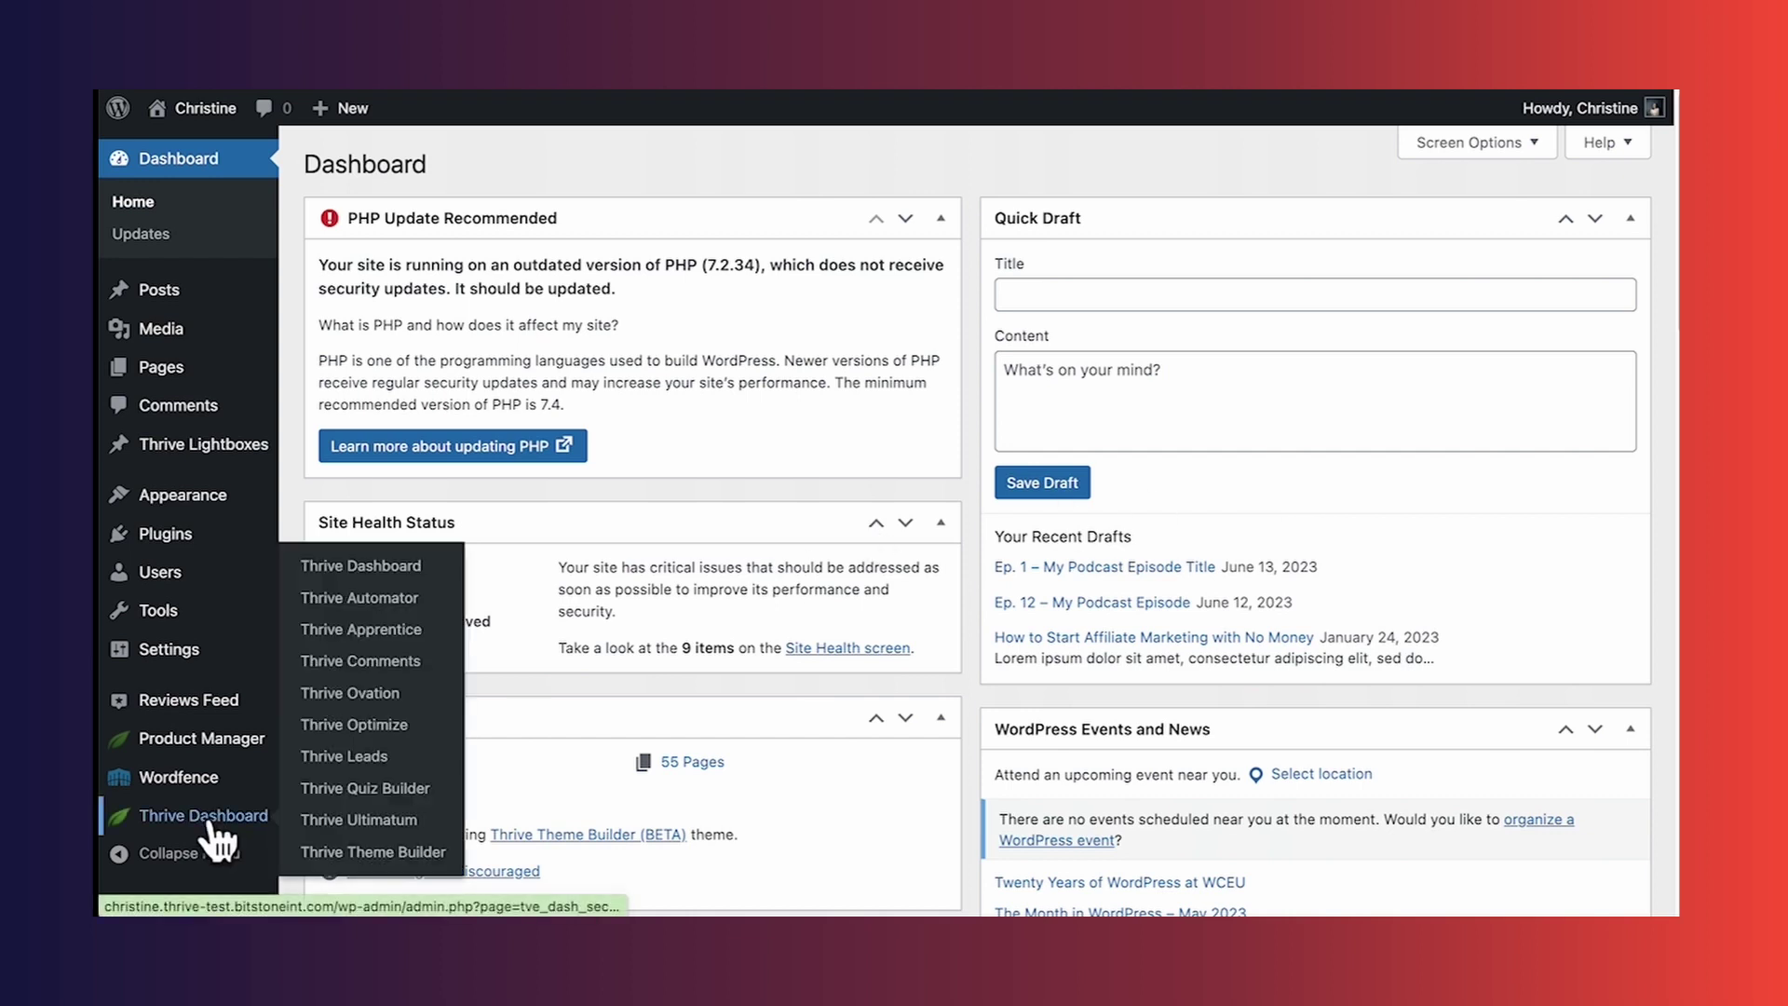
scroll(1613, 438, down, 12)
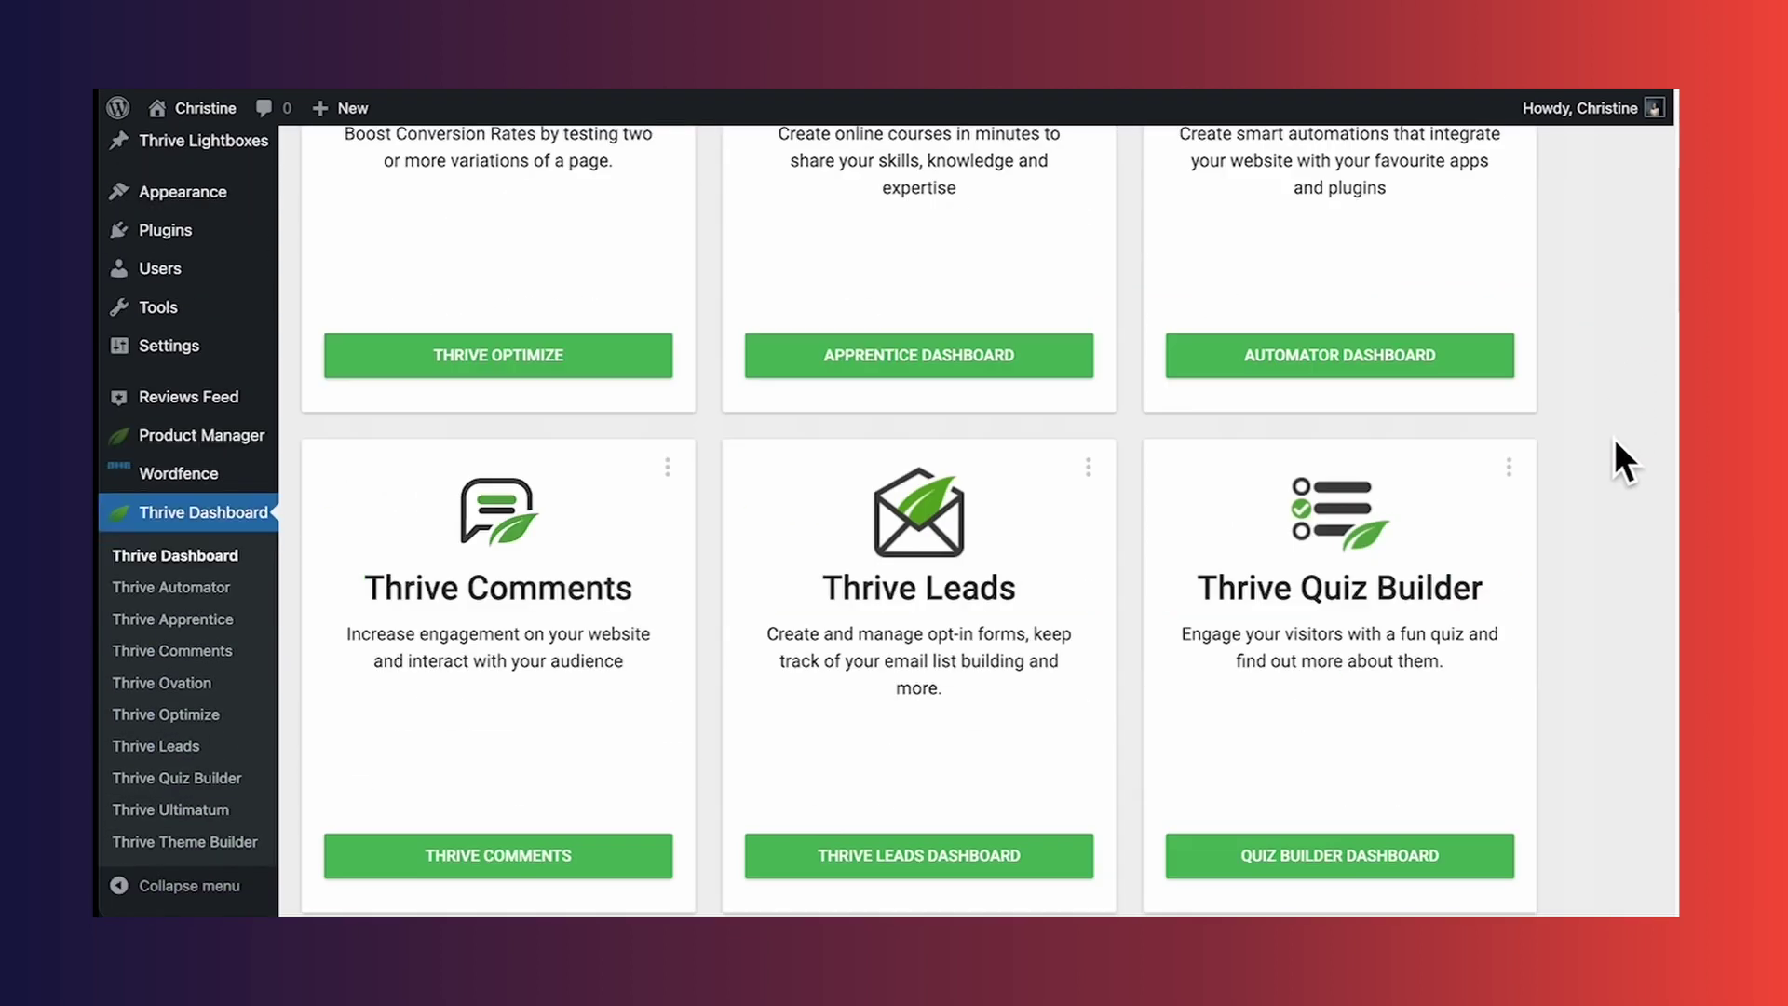
scroll(1625, 463, down, 10)
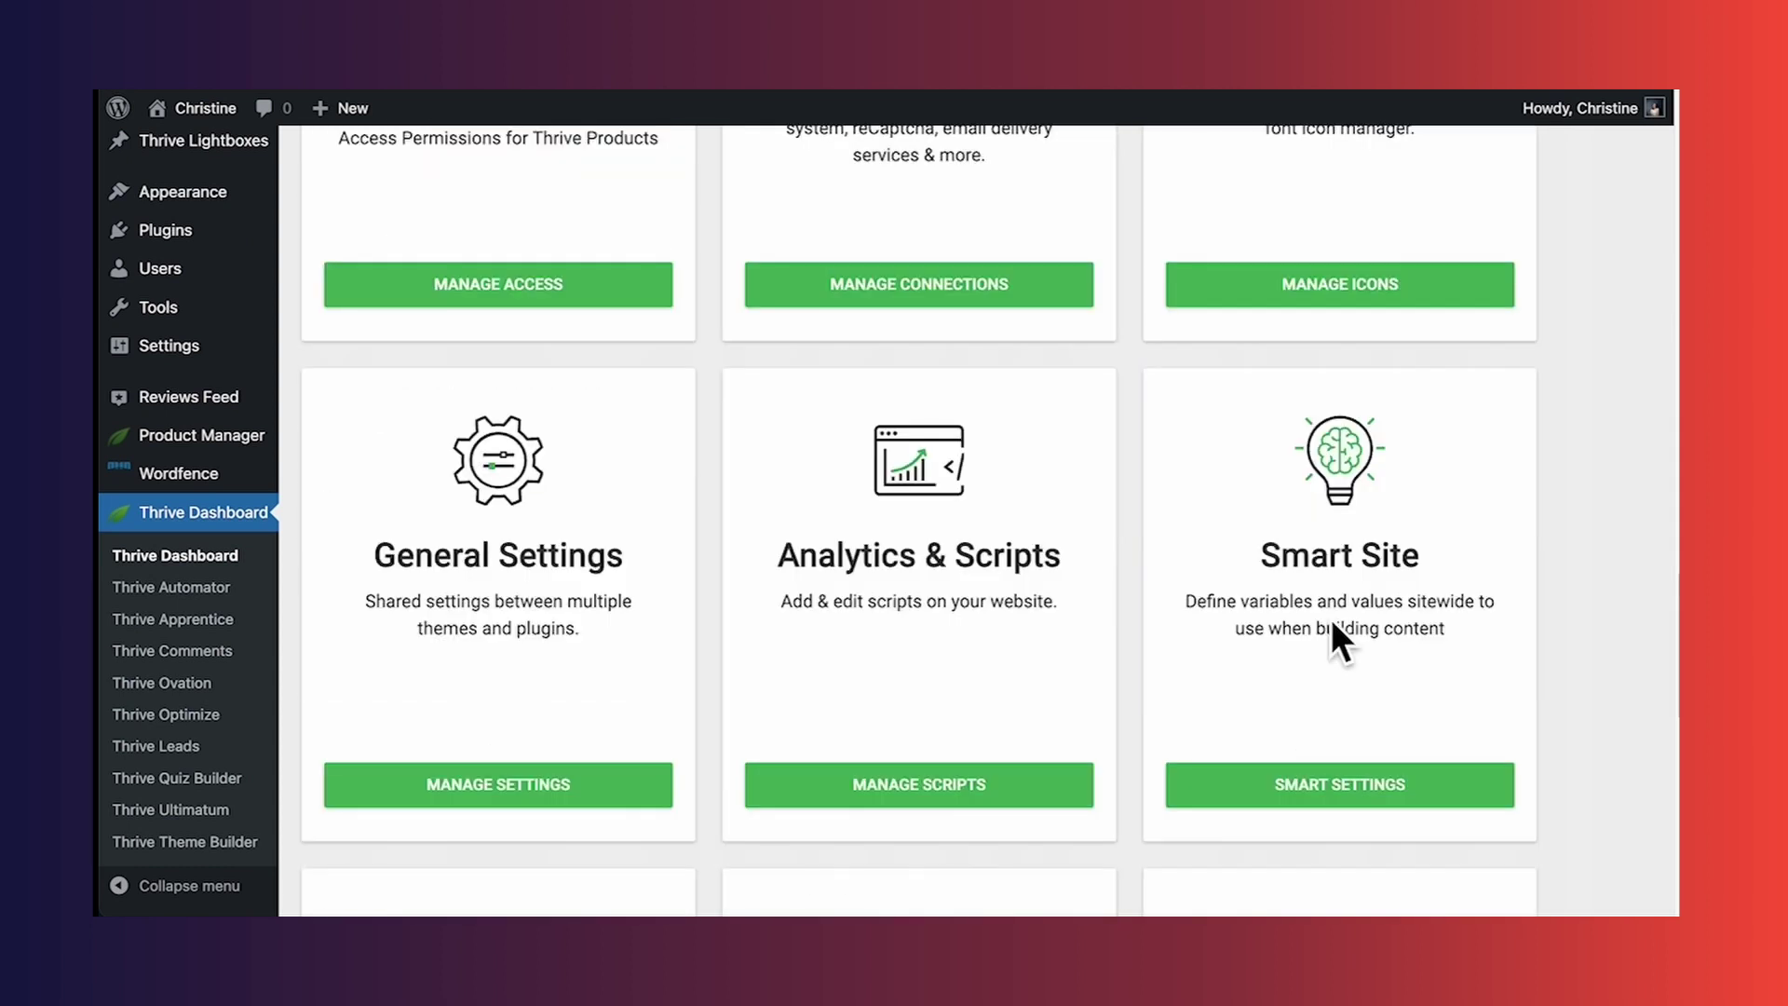
click(1371, 791)
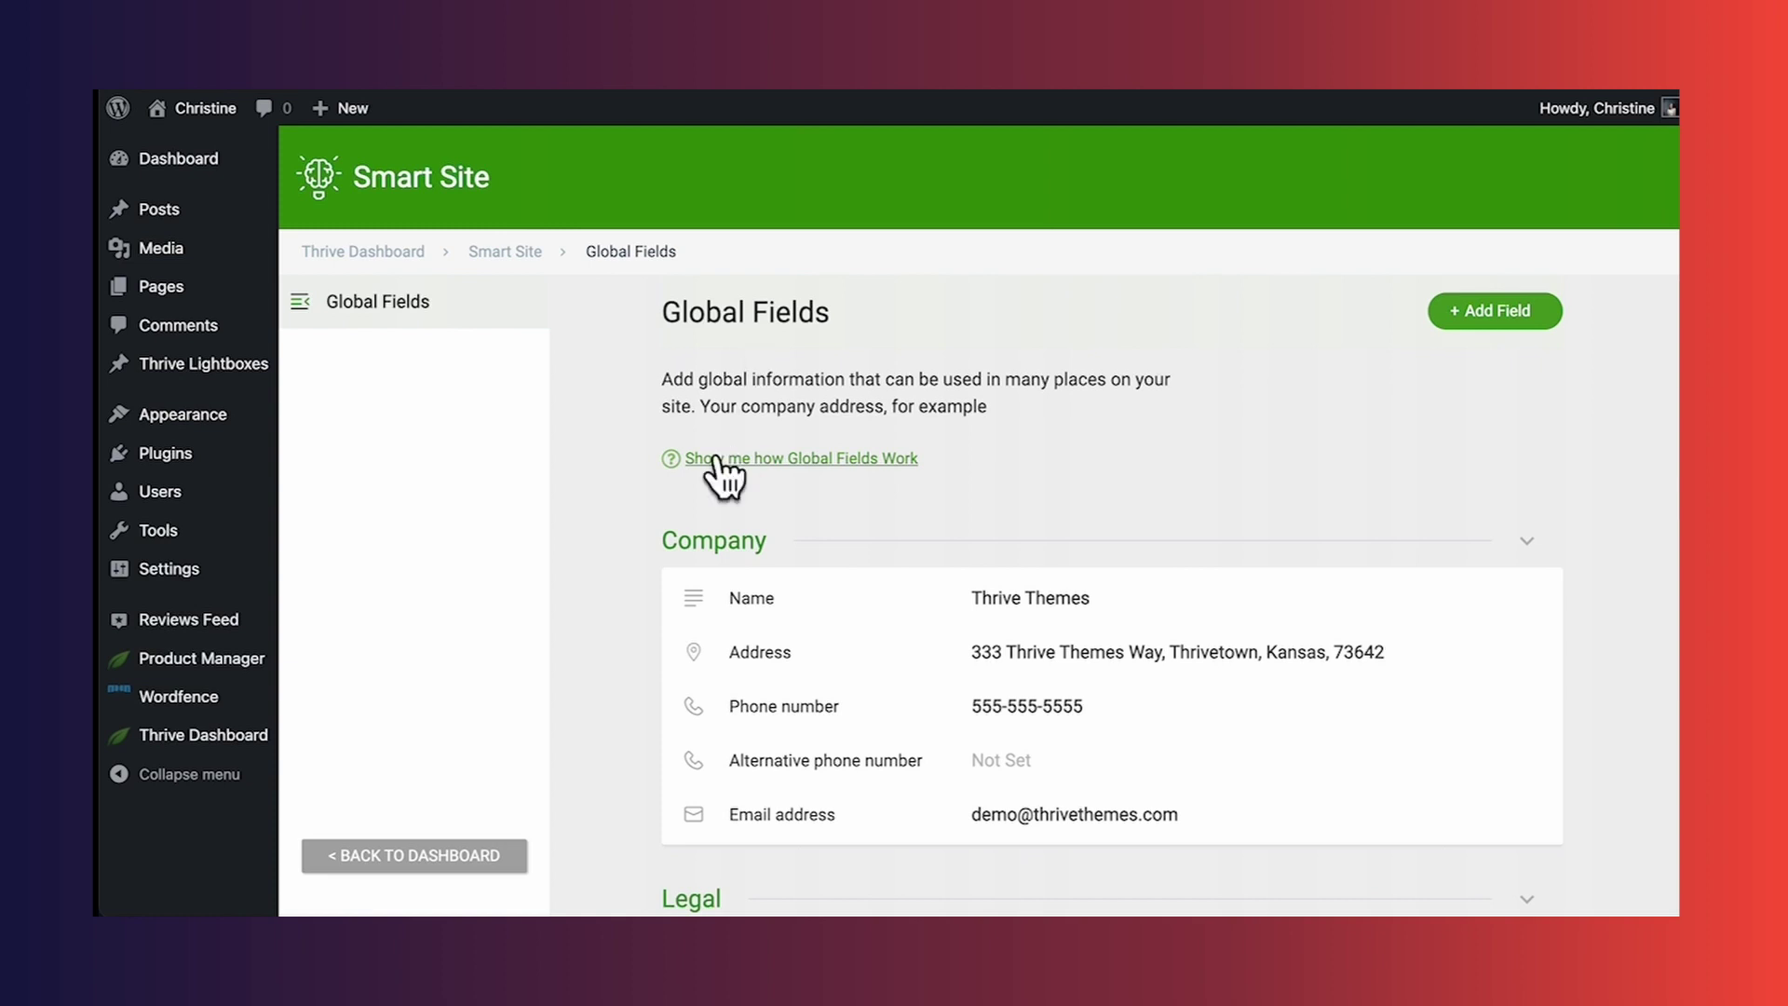
scroll(718, 544, down, 1)
scroll(700, 529, down, 3)
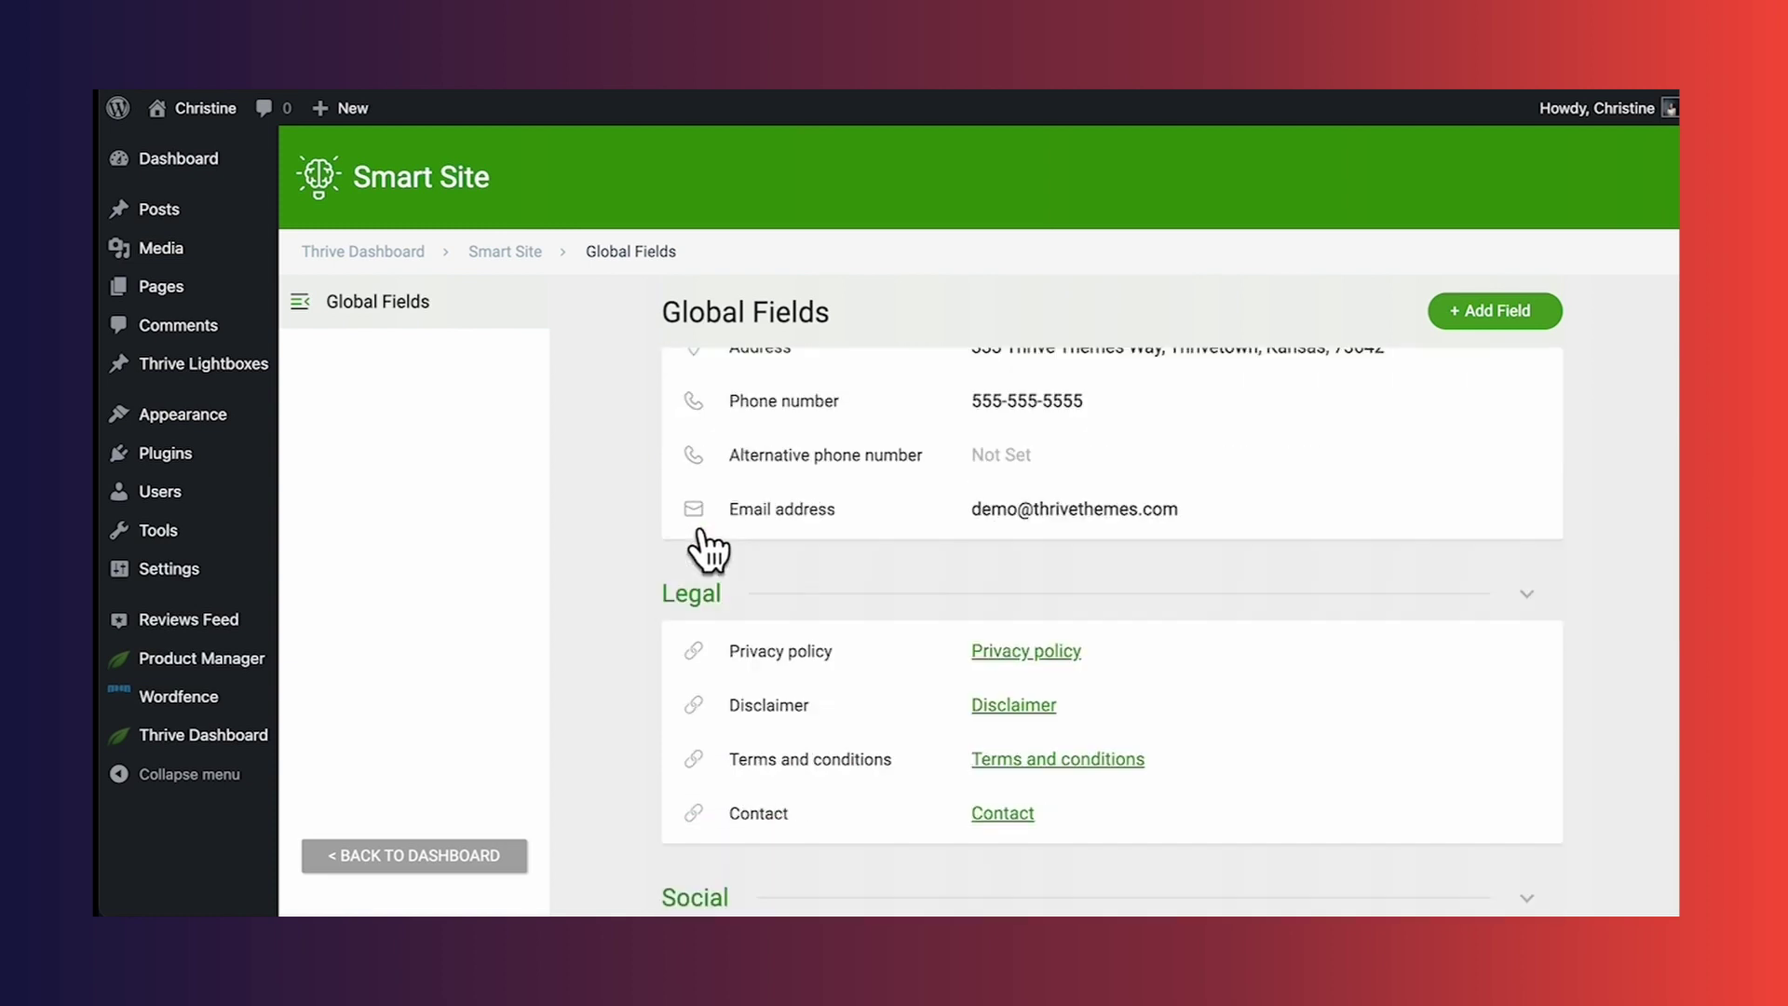
Review the remaining Legal and Social global fields in the Smart Site settings
scroll(715, 618, down, 4)
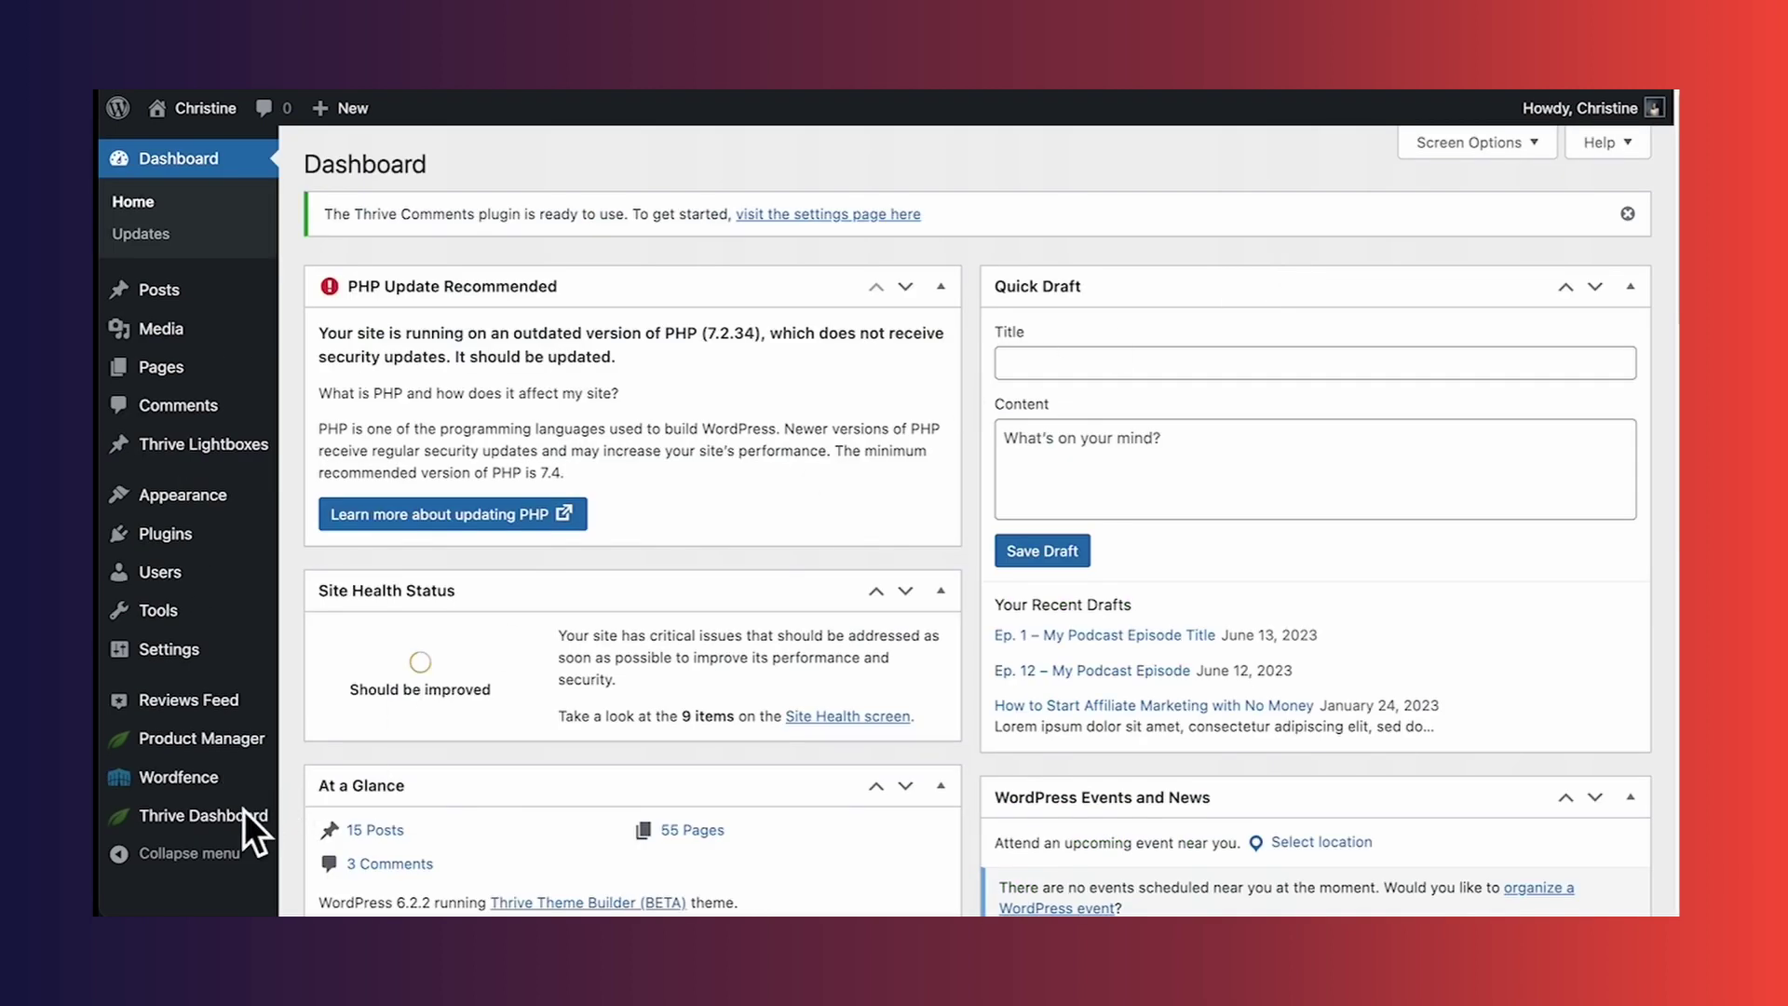
Go to Thrive Theme Builder and look through its core single content templates
mouse_move(226, 825)
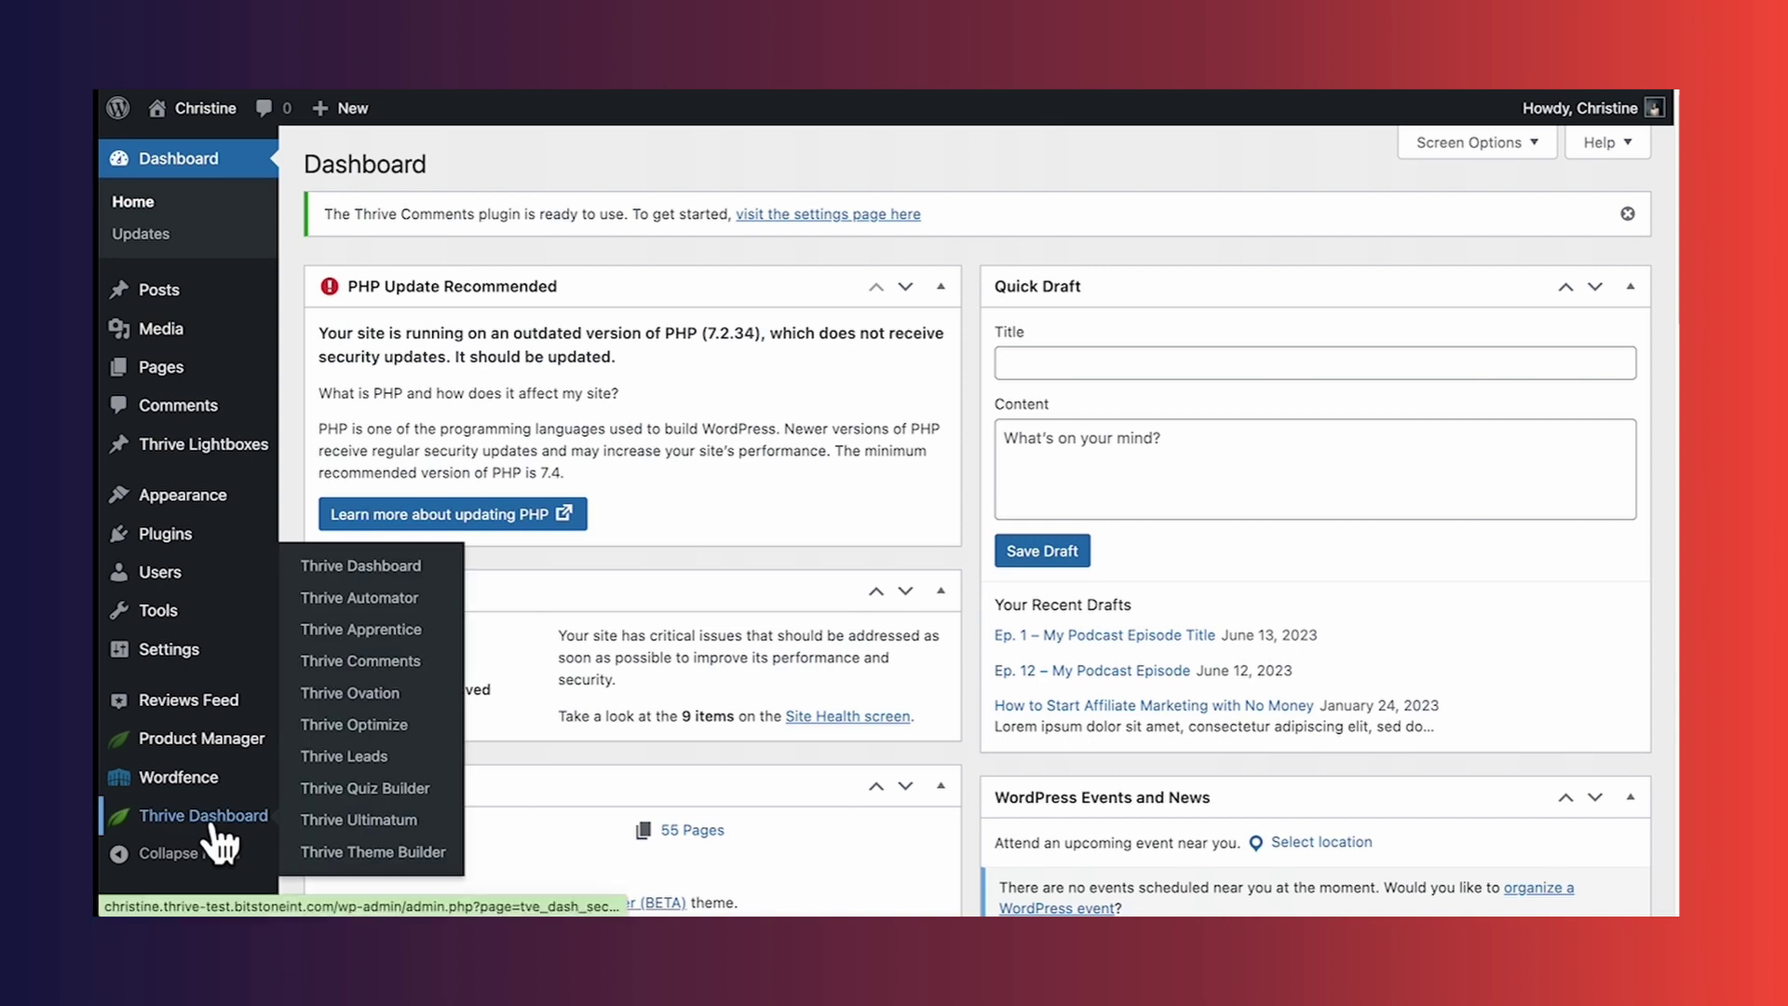
click(378, 856)
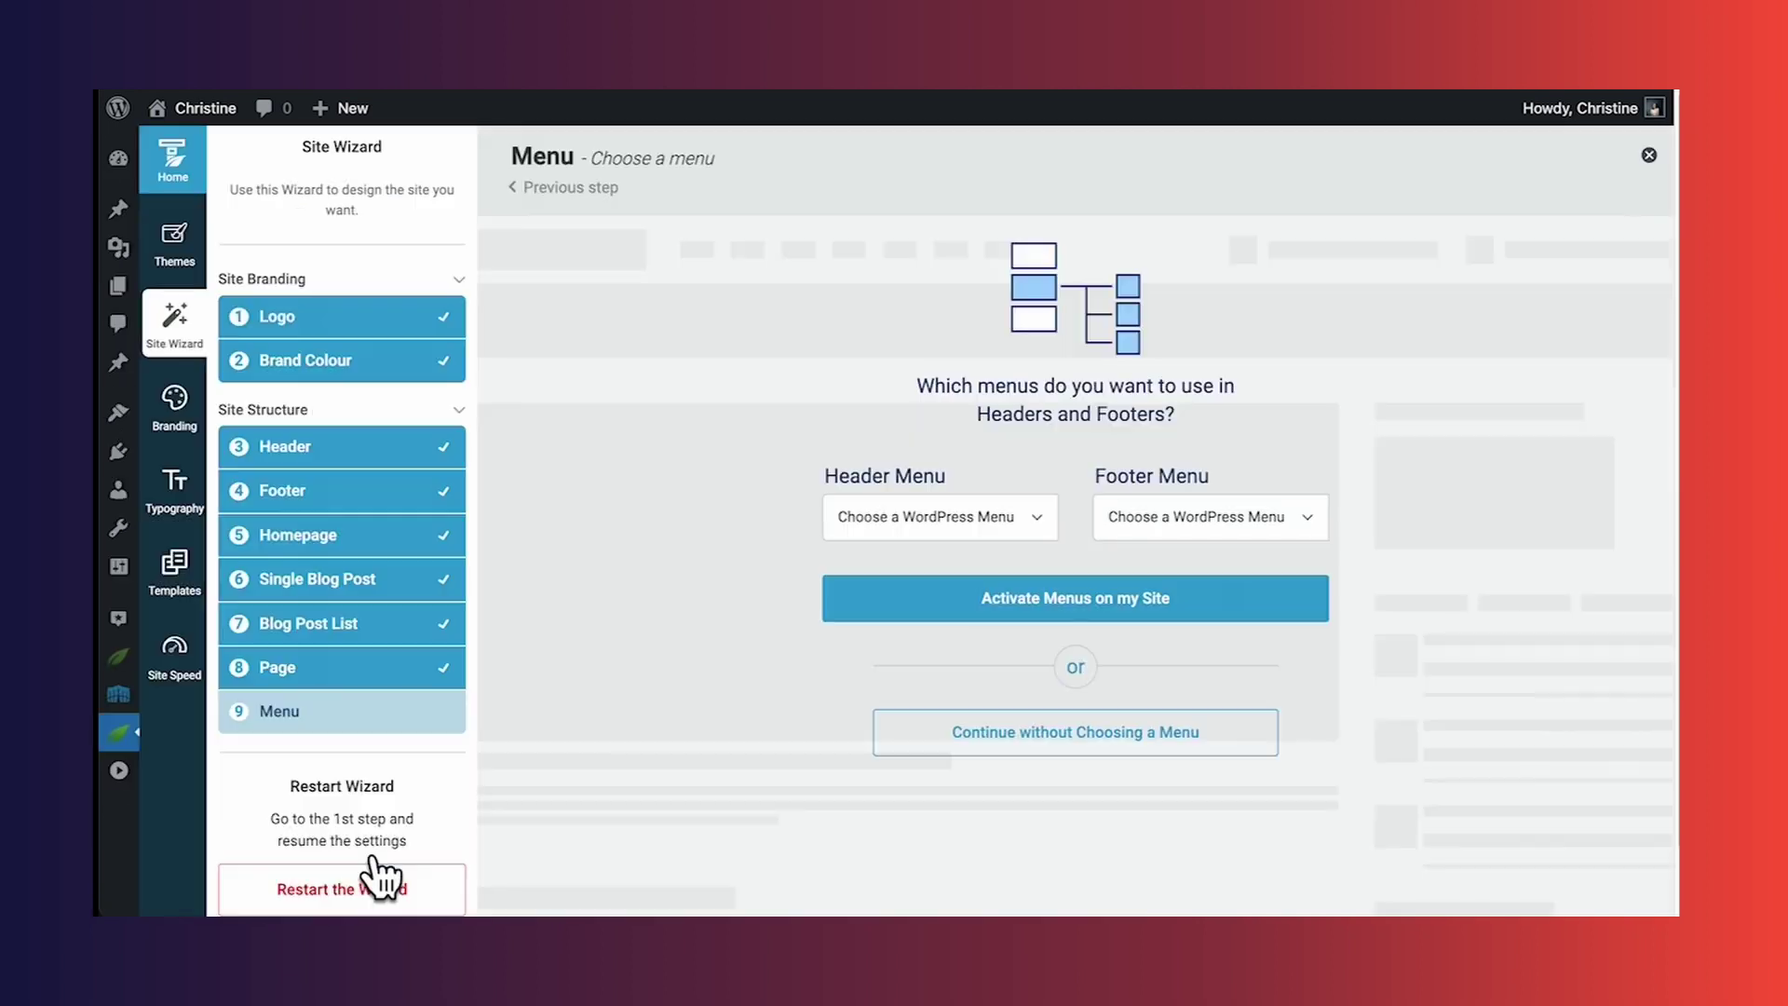
click(173, 596)
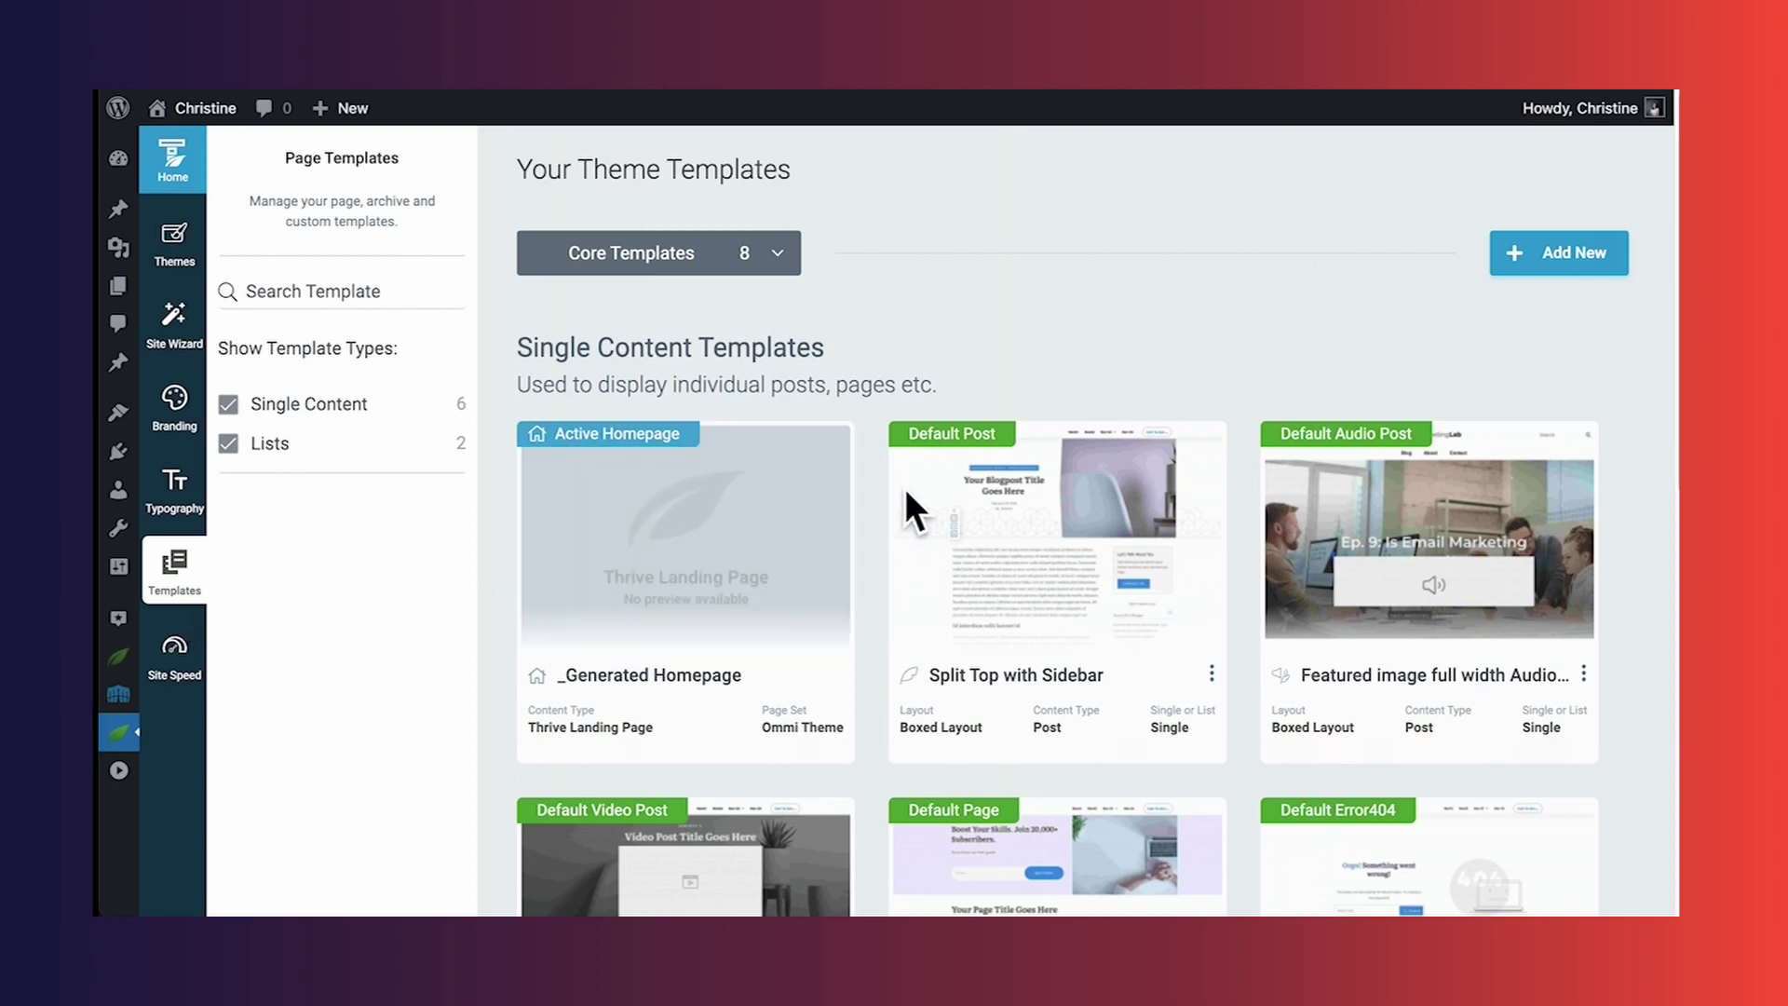
mouse_move(953, 467)
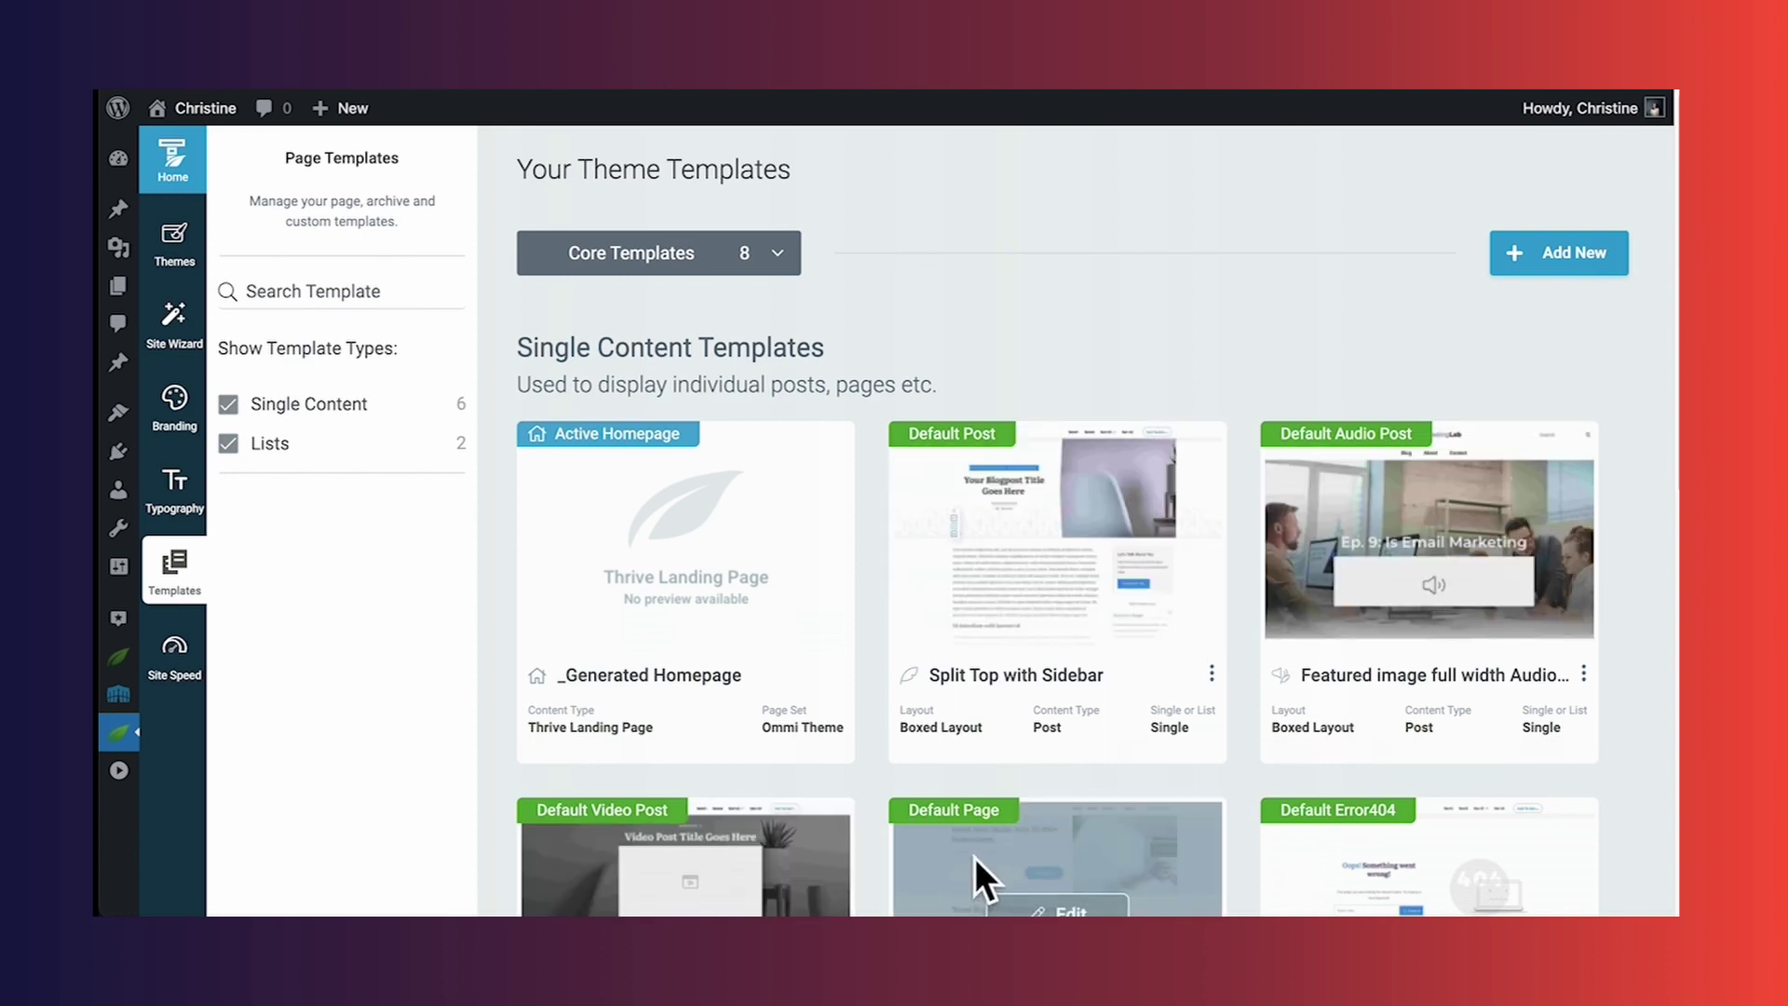
scroll(974, 857, down, 2)
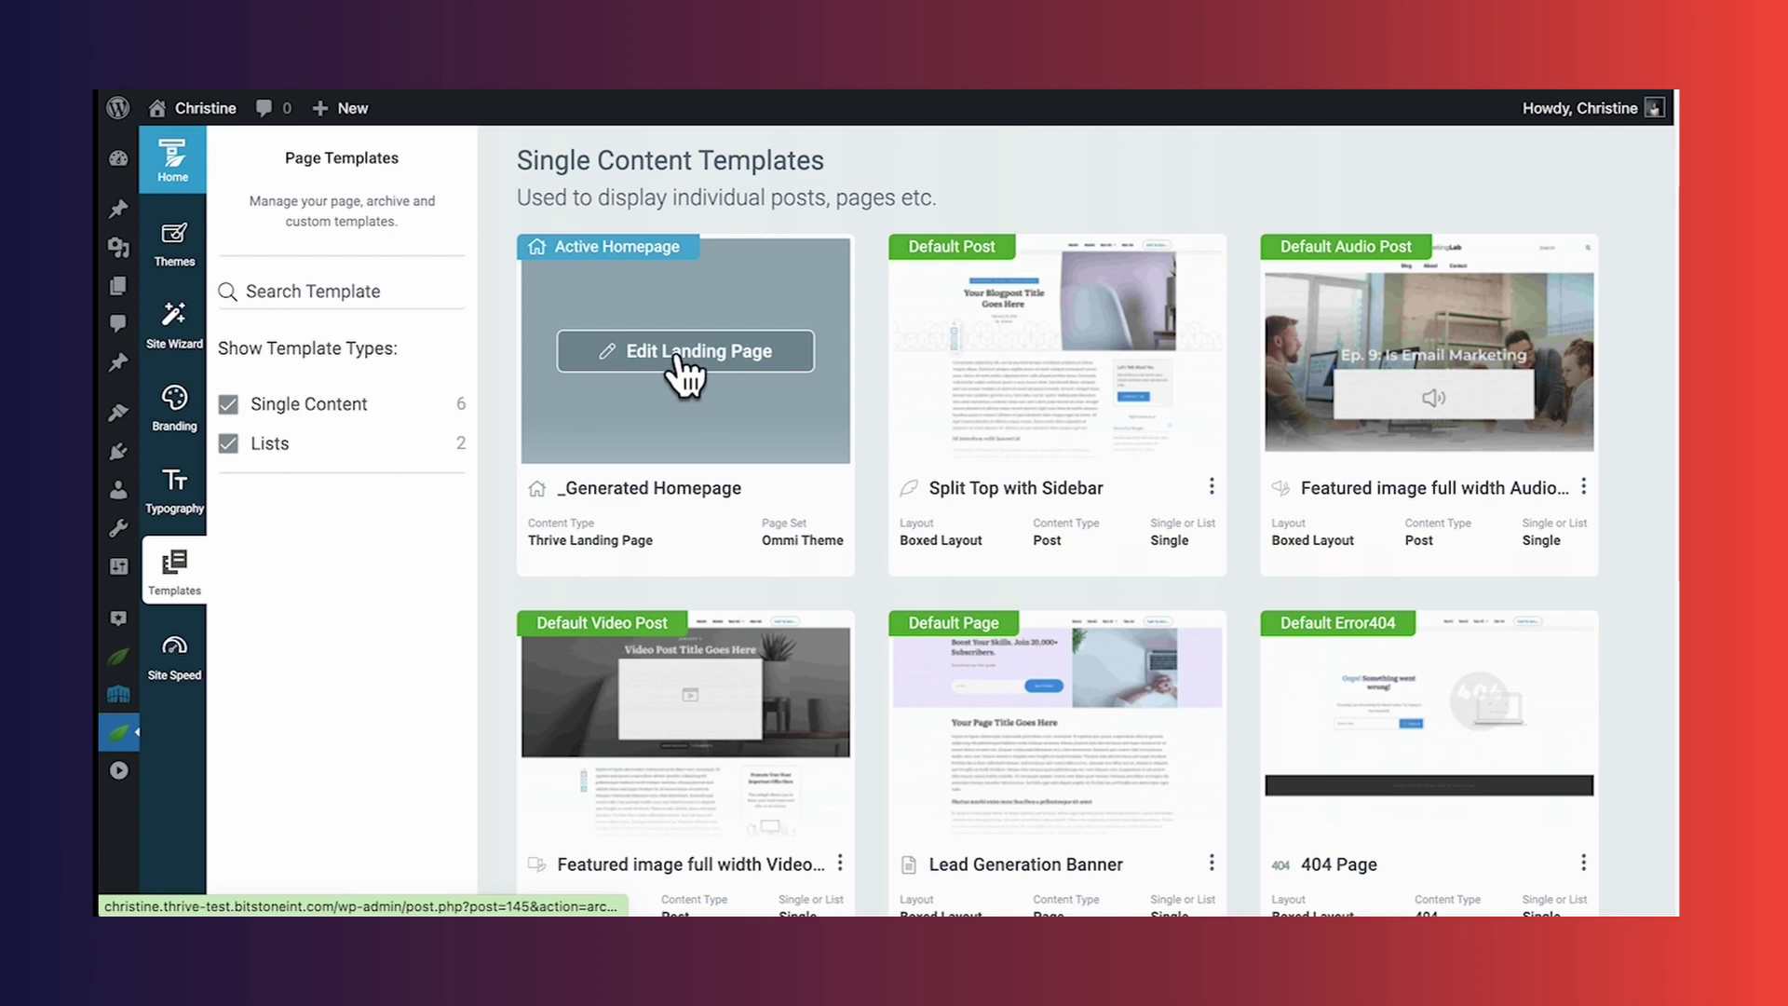
Open the _Generated Homepage landing page in the editor and put its footer into edit mode
click(679, 358)
scroll(679, 363, down, 10)
scroll(680, 357, down, 20)
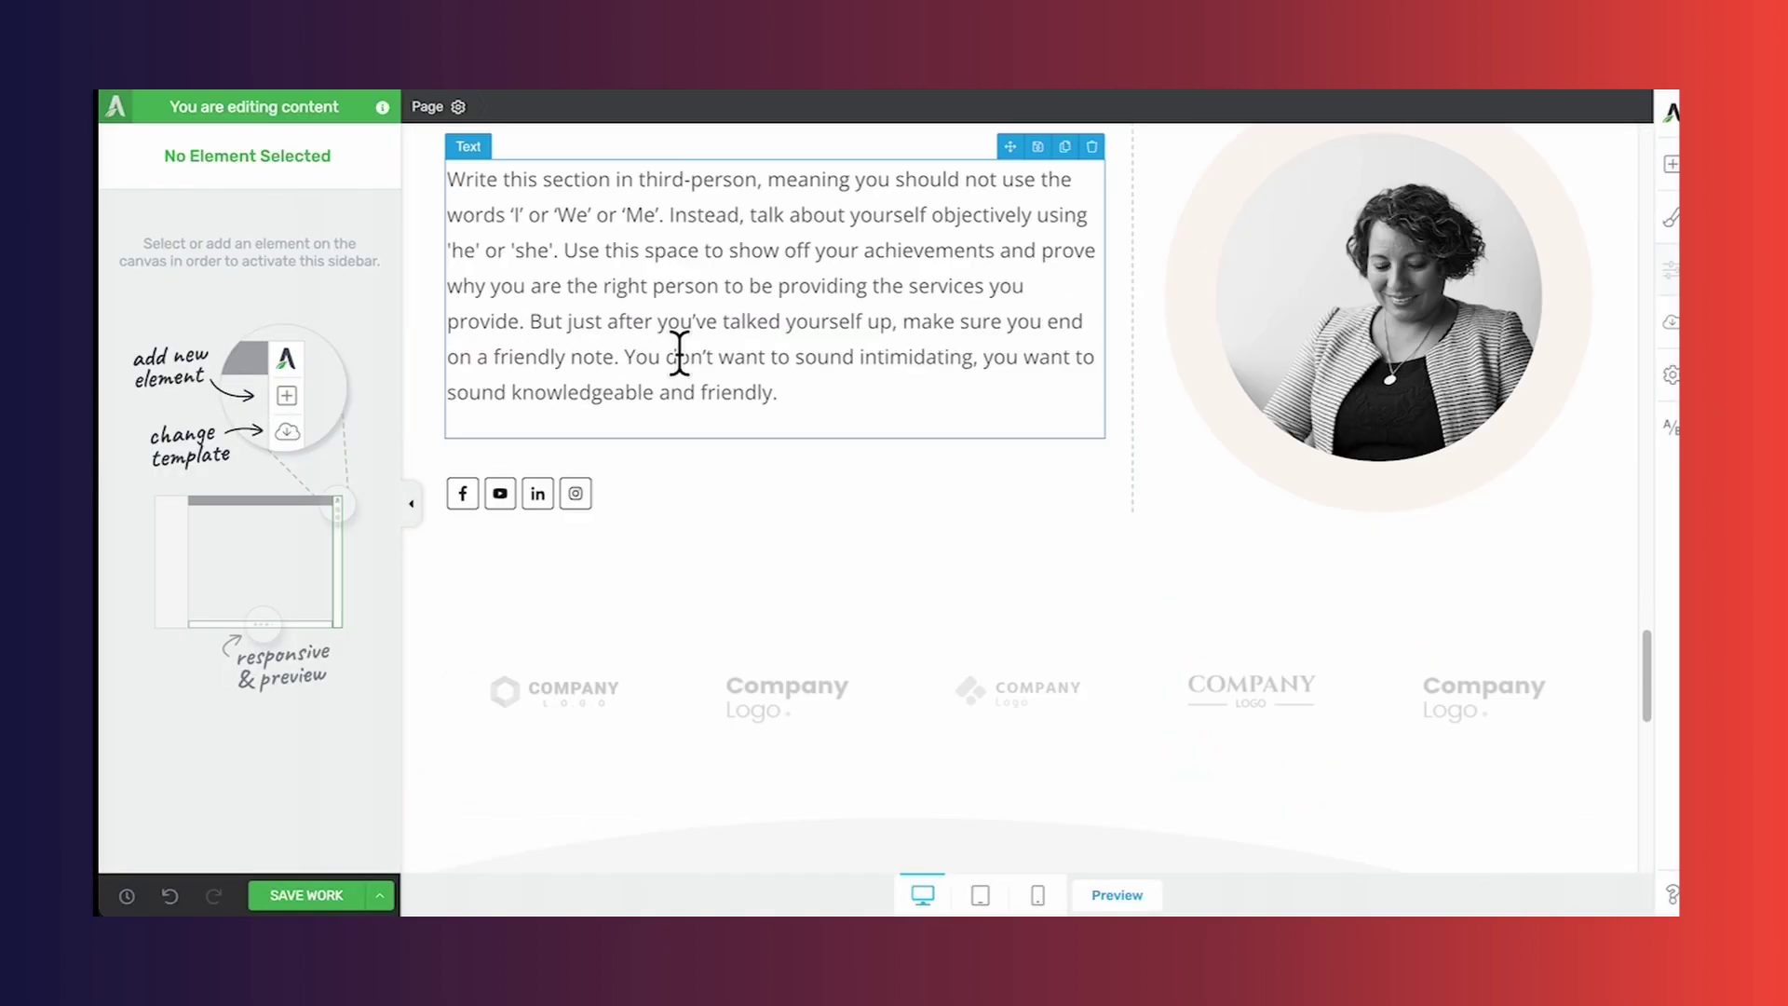
scroll(782, 670, down, 10)
click(787, 657)
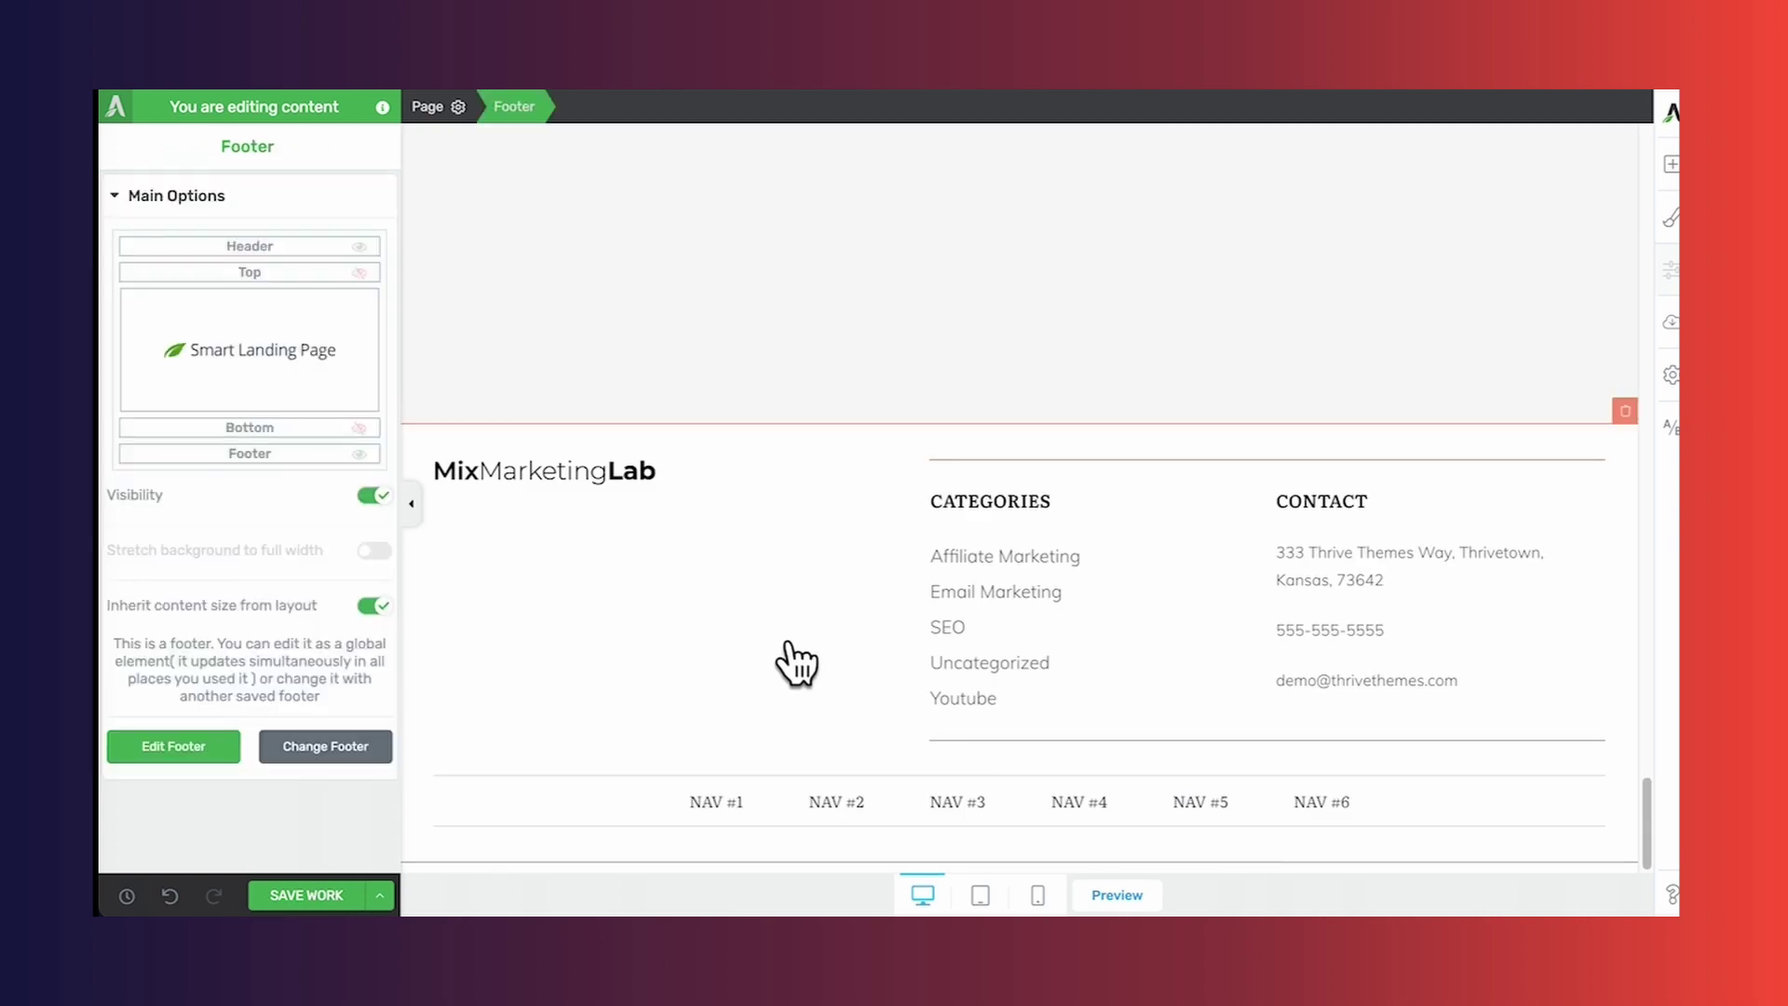
click(173, 747)
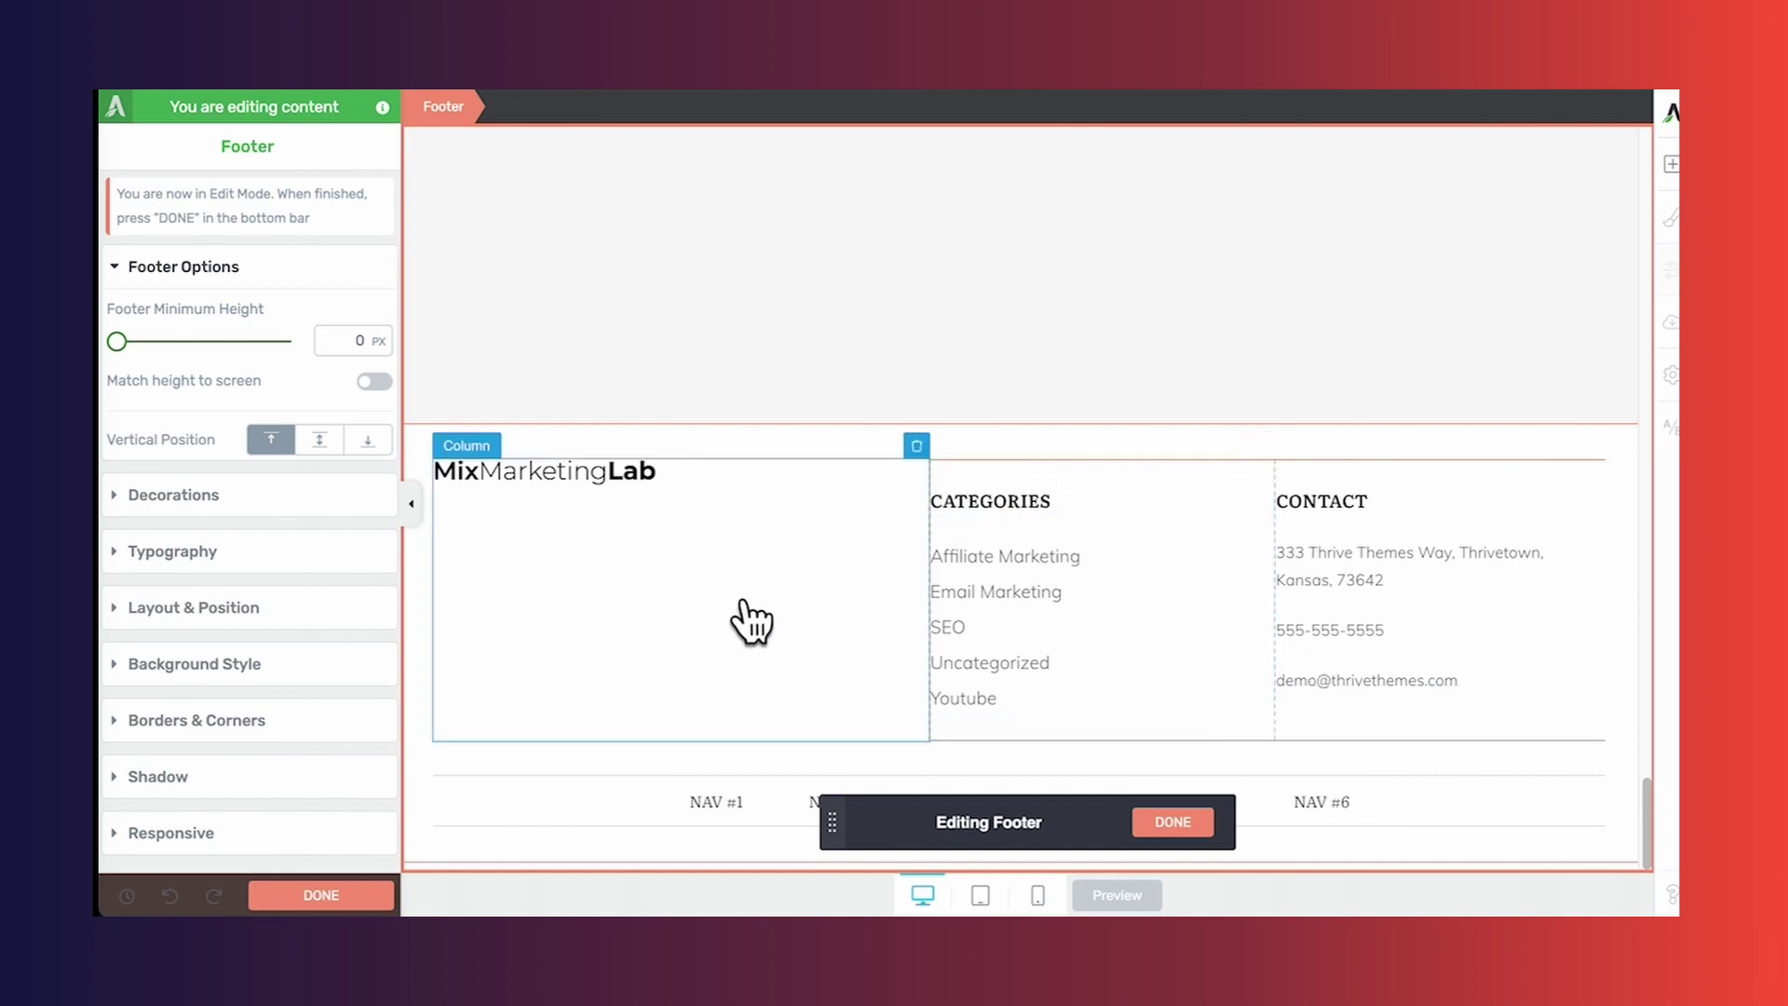
Set the background color of the whole footer to #fdf7ee
click(961, 508)
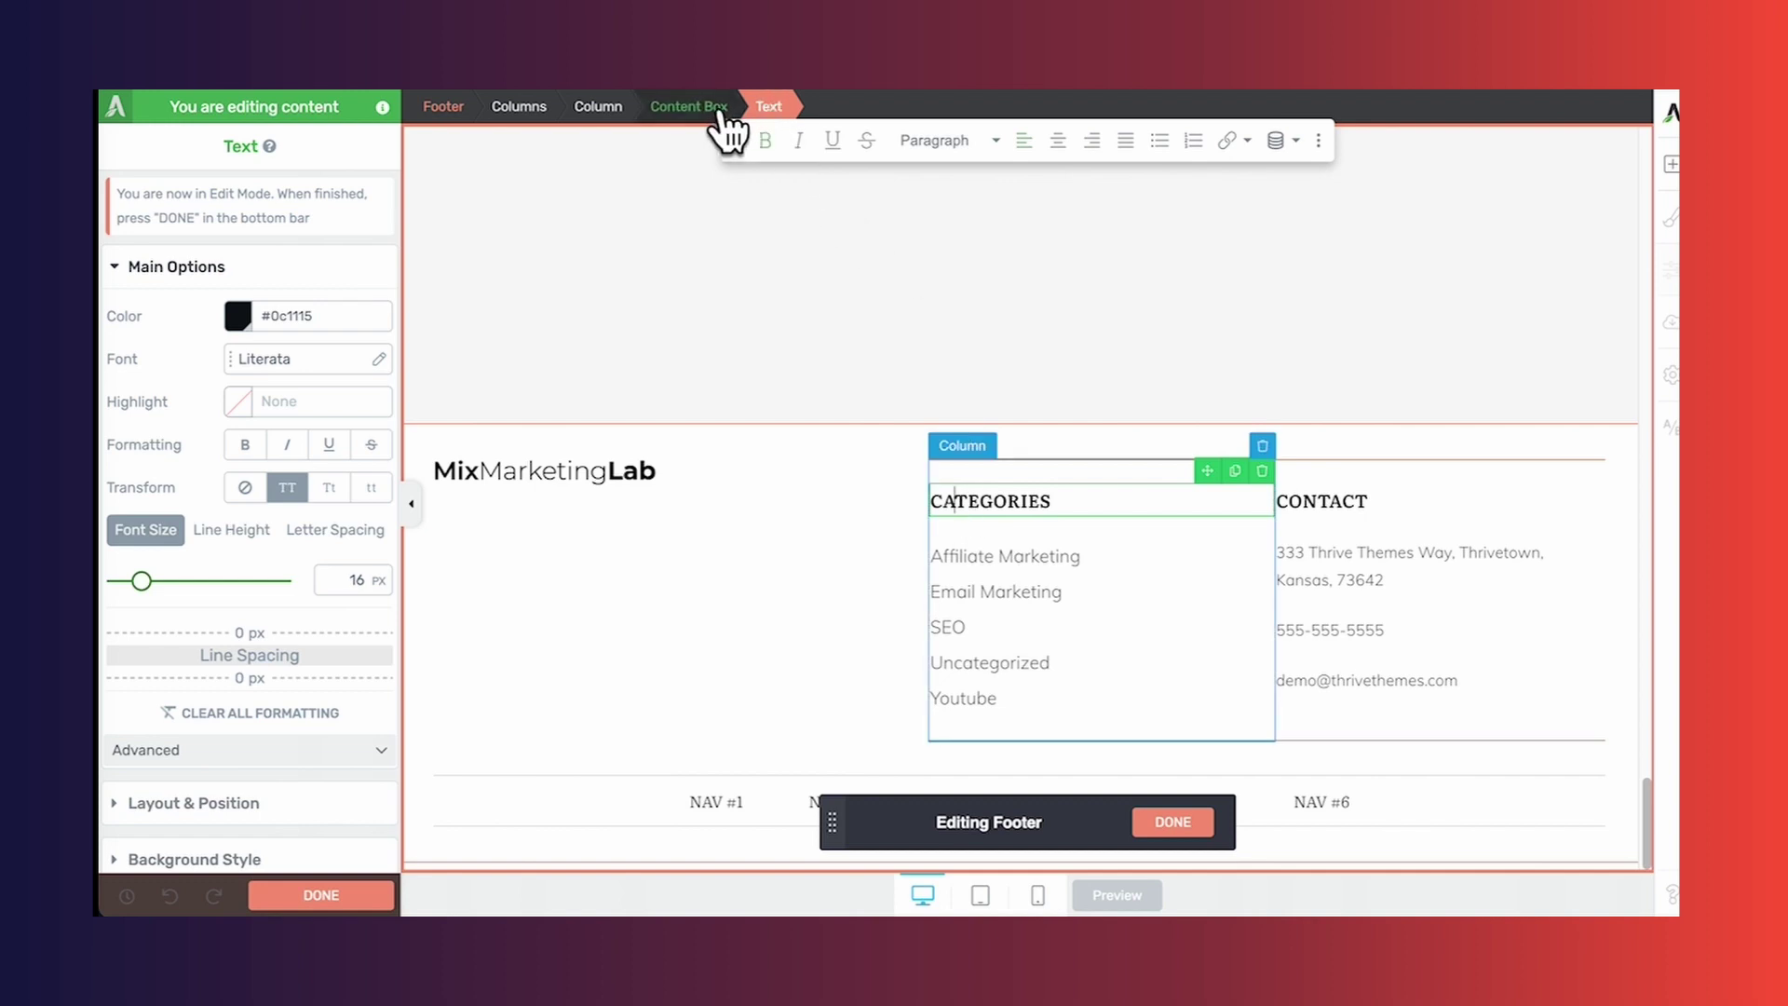
click(446, 109)
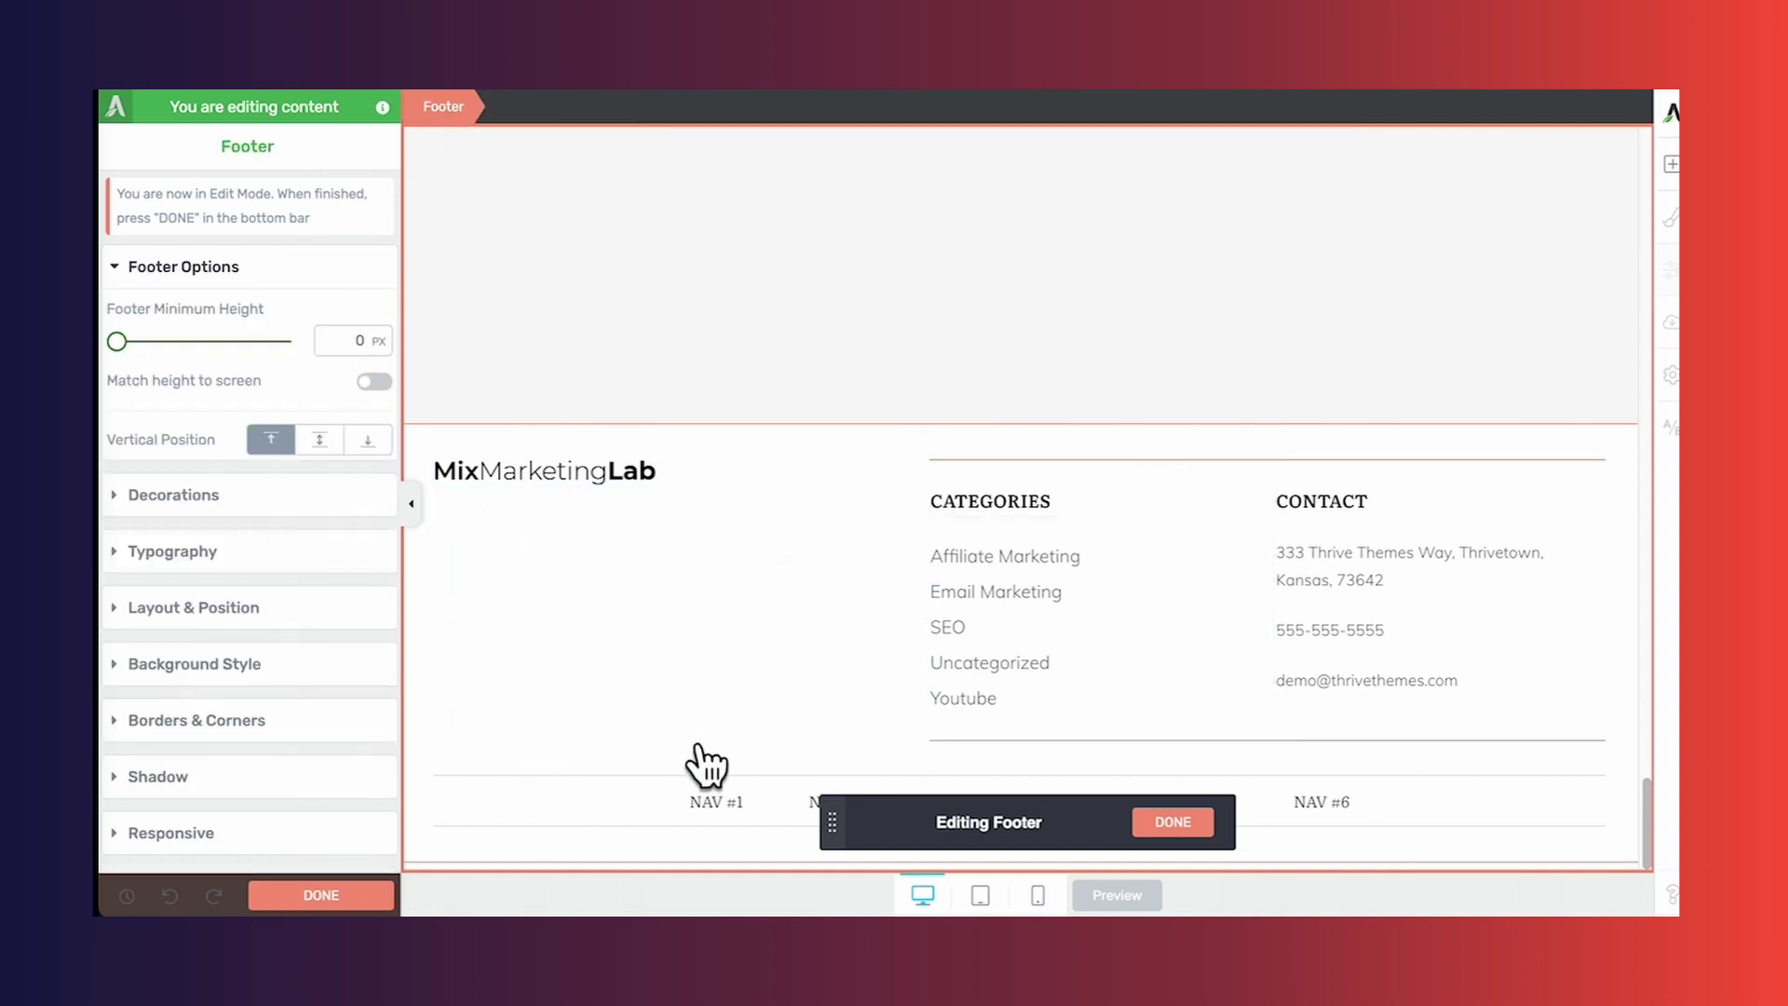
click(244, 667)
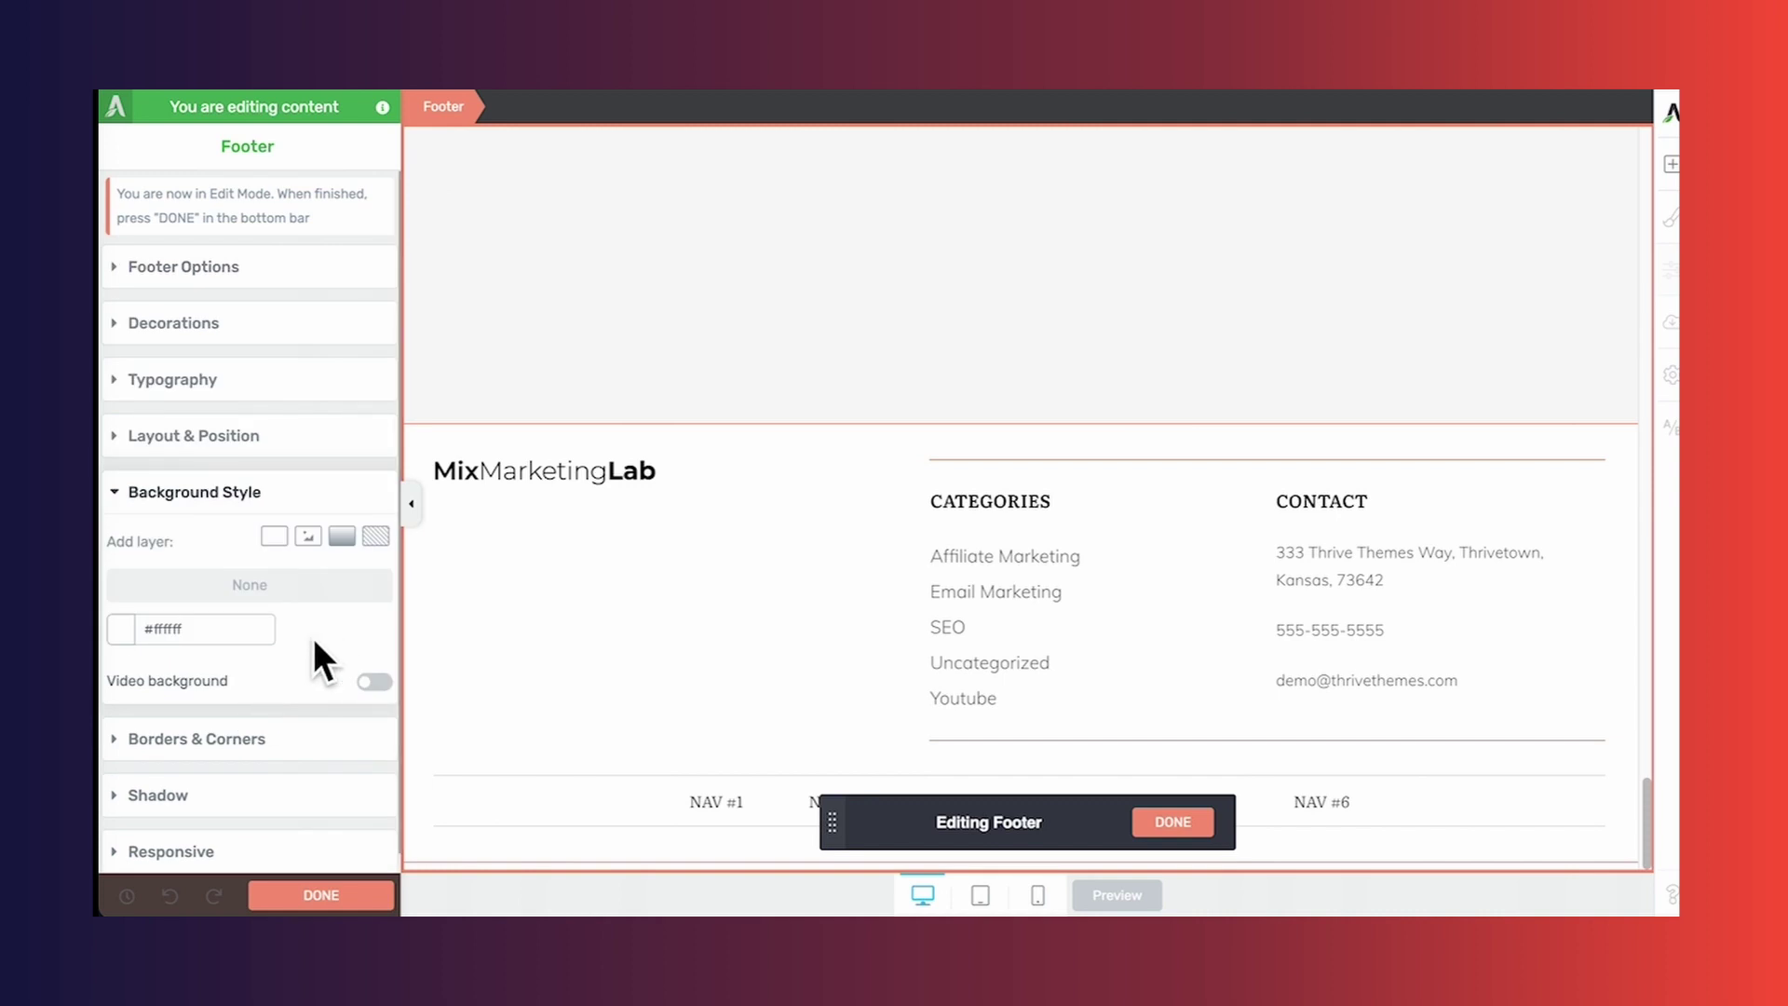
click(124, 631)
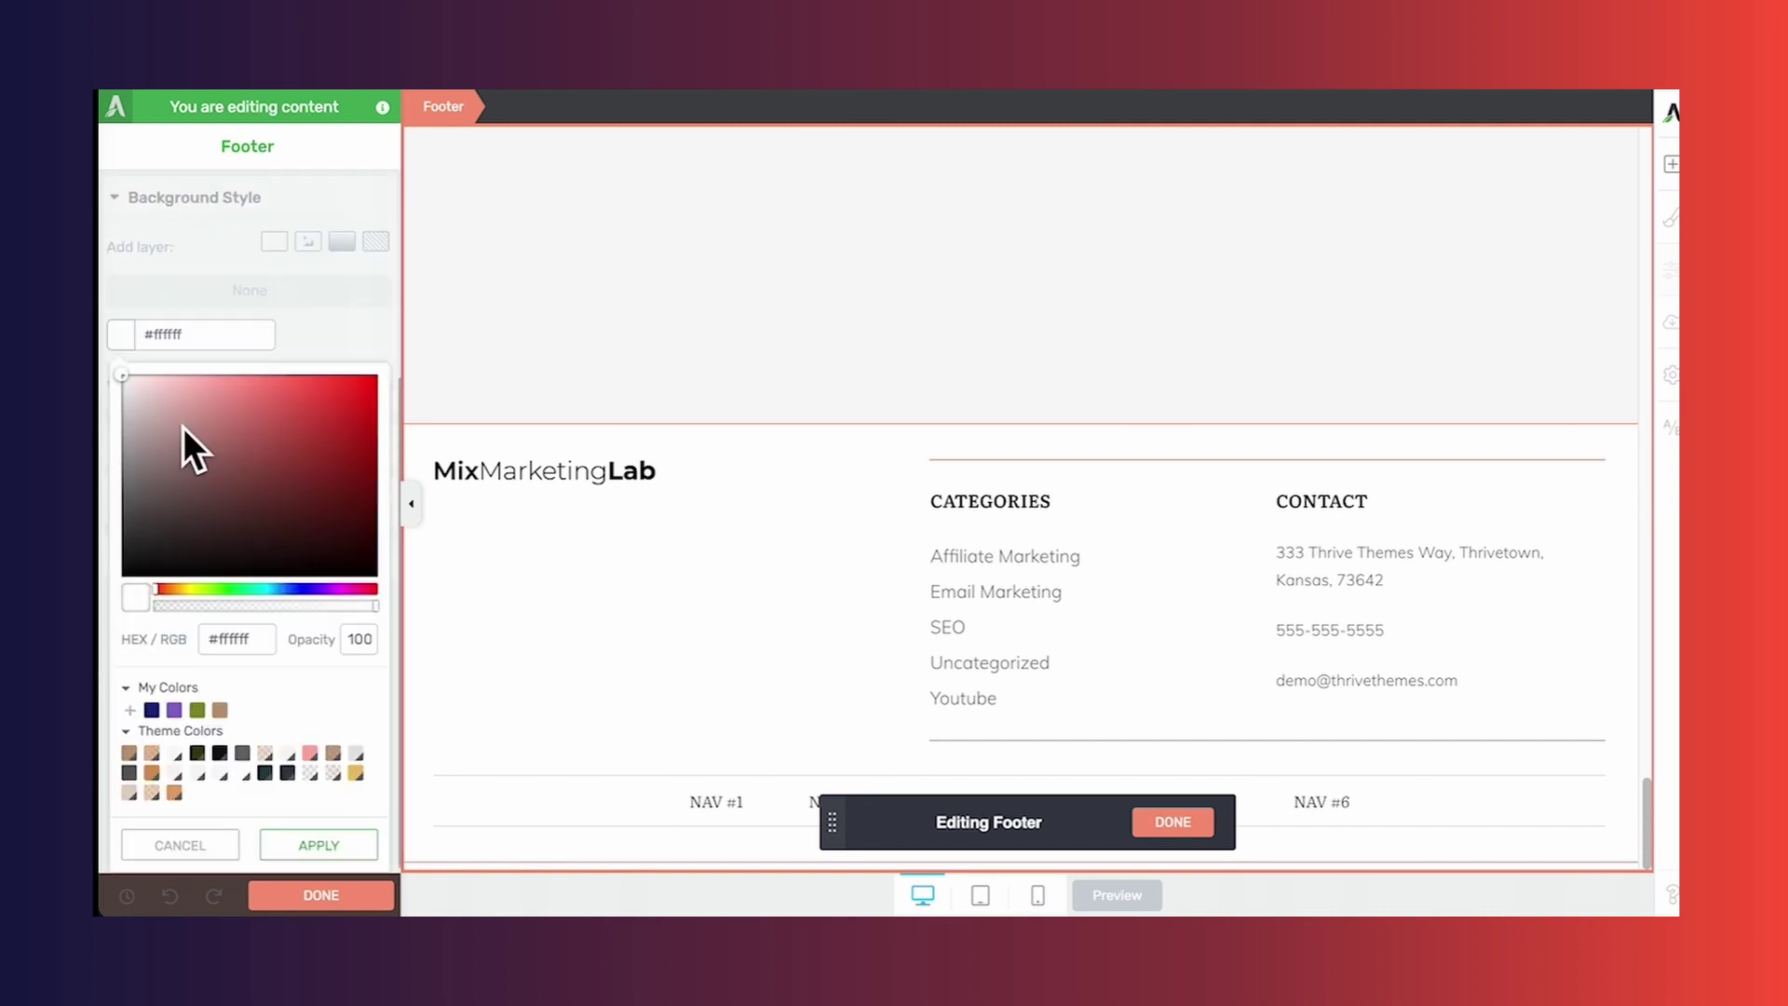
drag(158, 410, 136, 378)
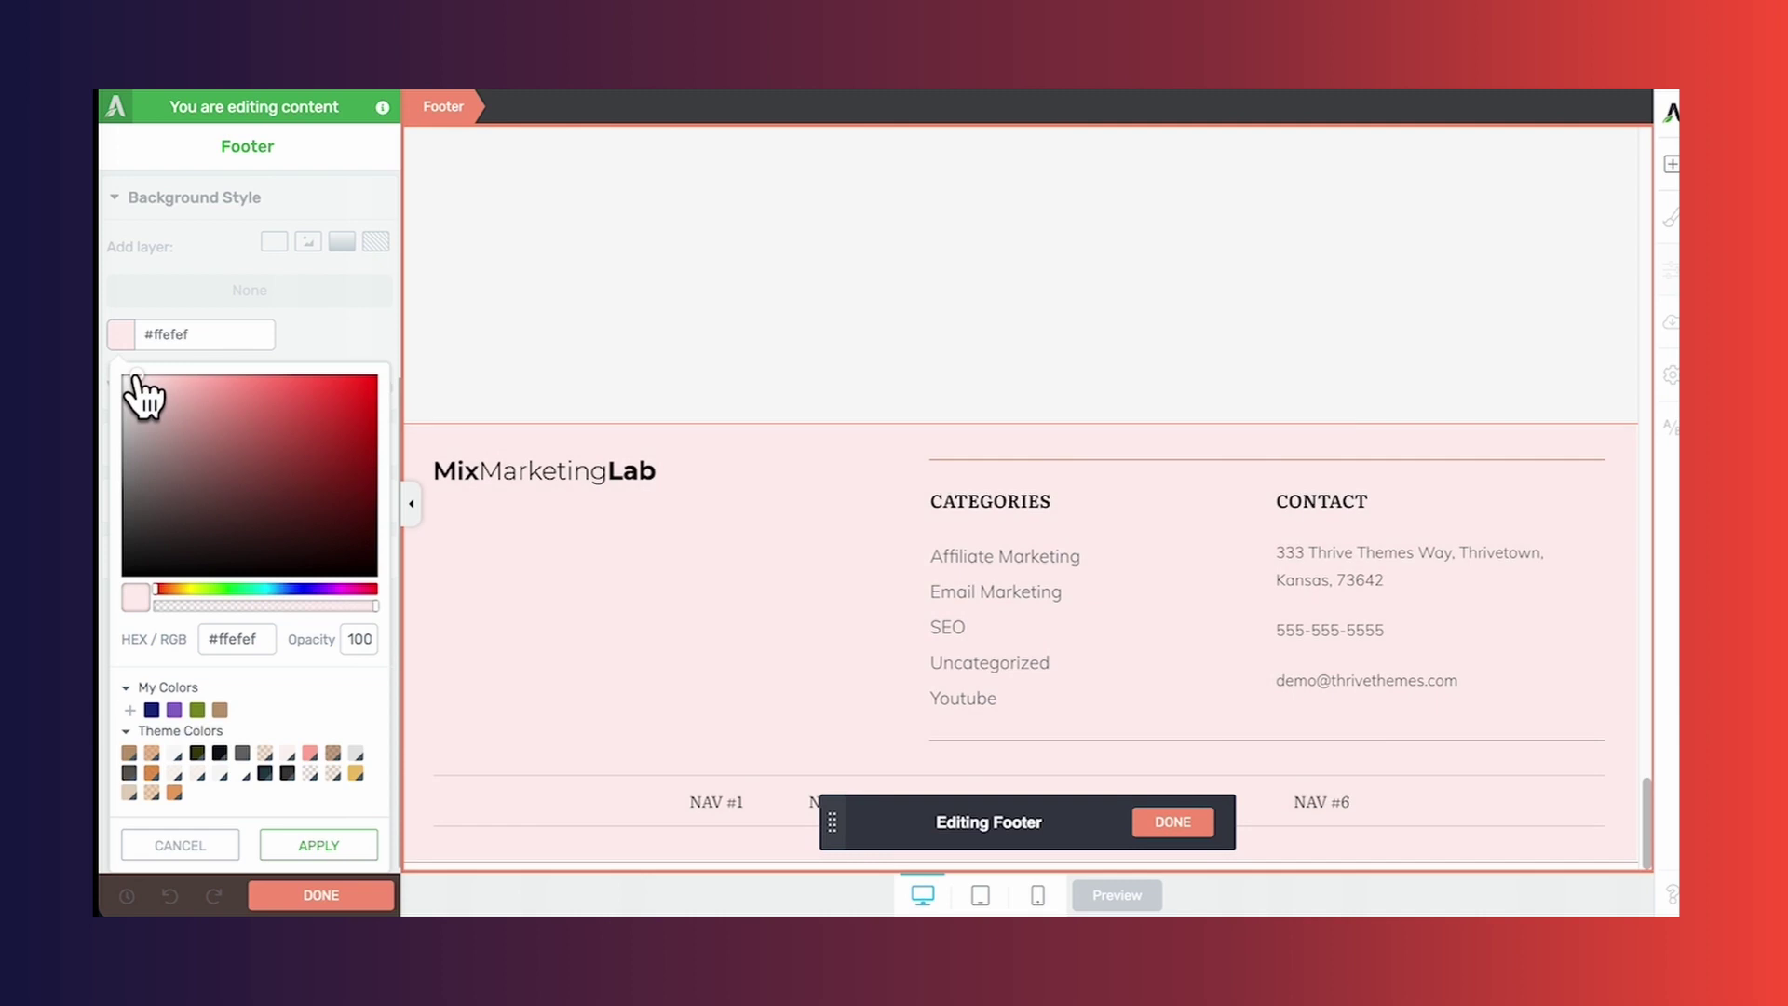
click(319, 844)
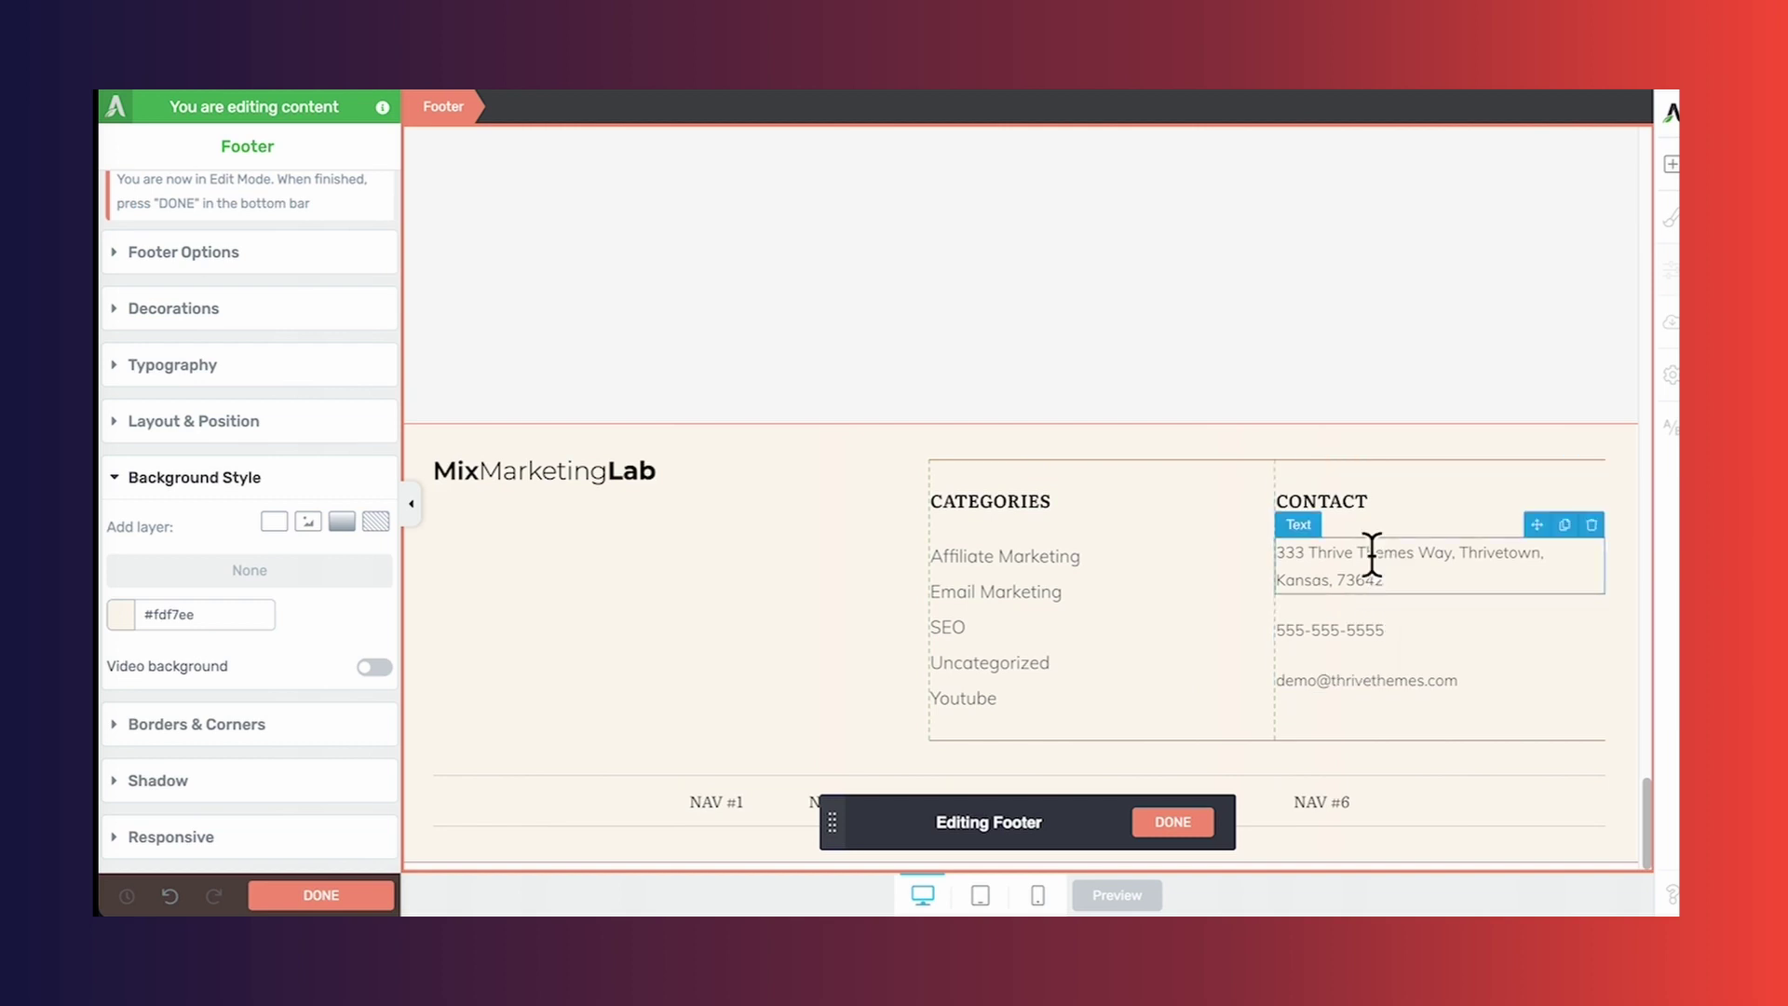
Delete the phone number text from the footer's Contact column
double_click(1337, 633)
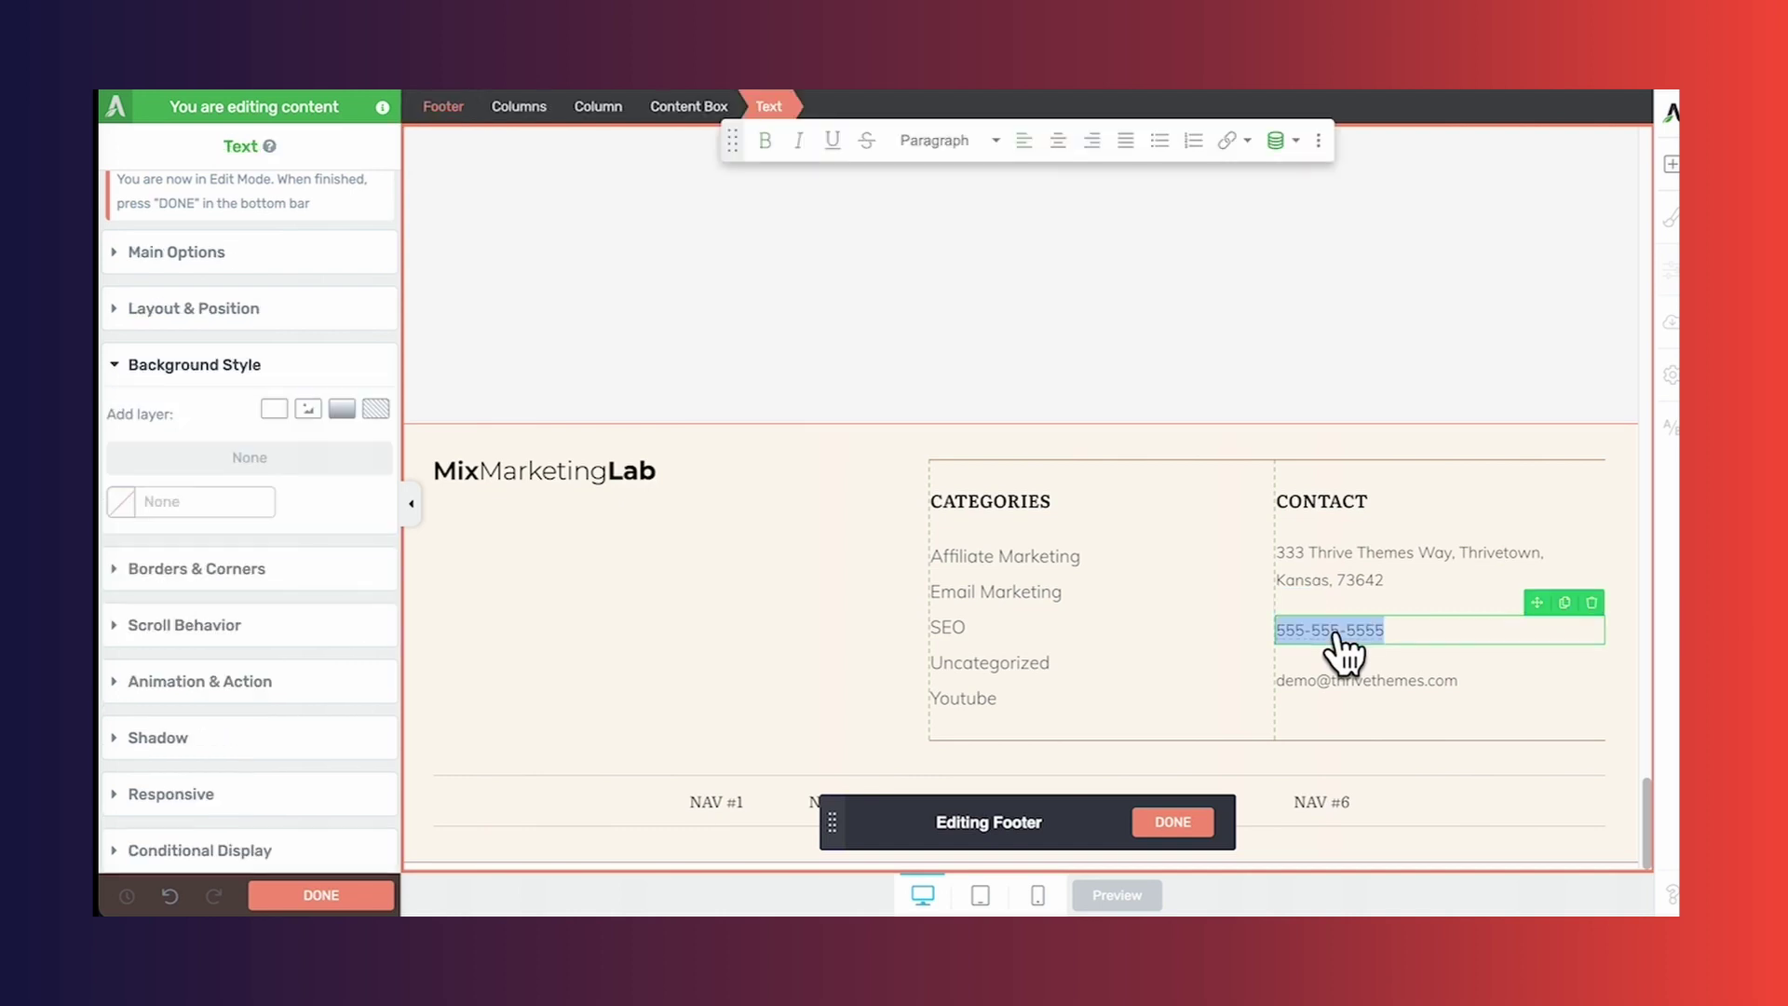
click(1593, 604)
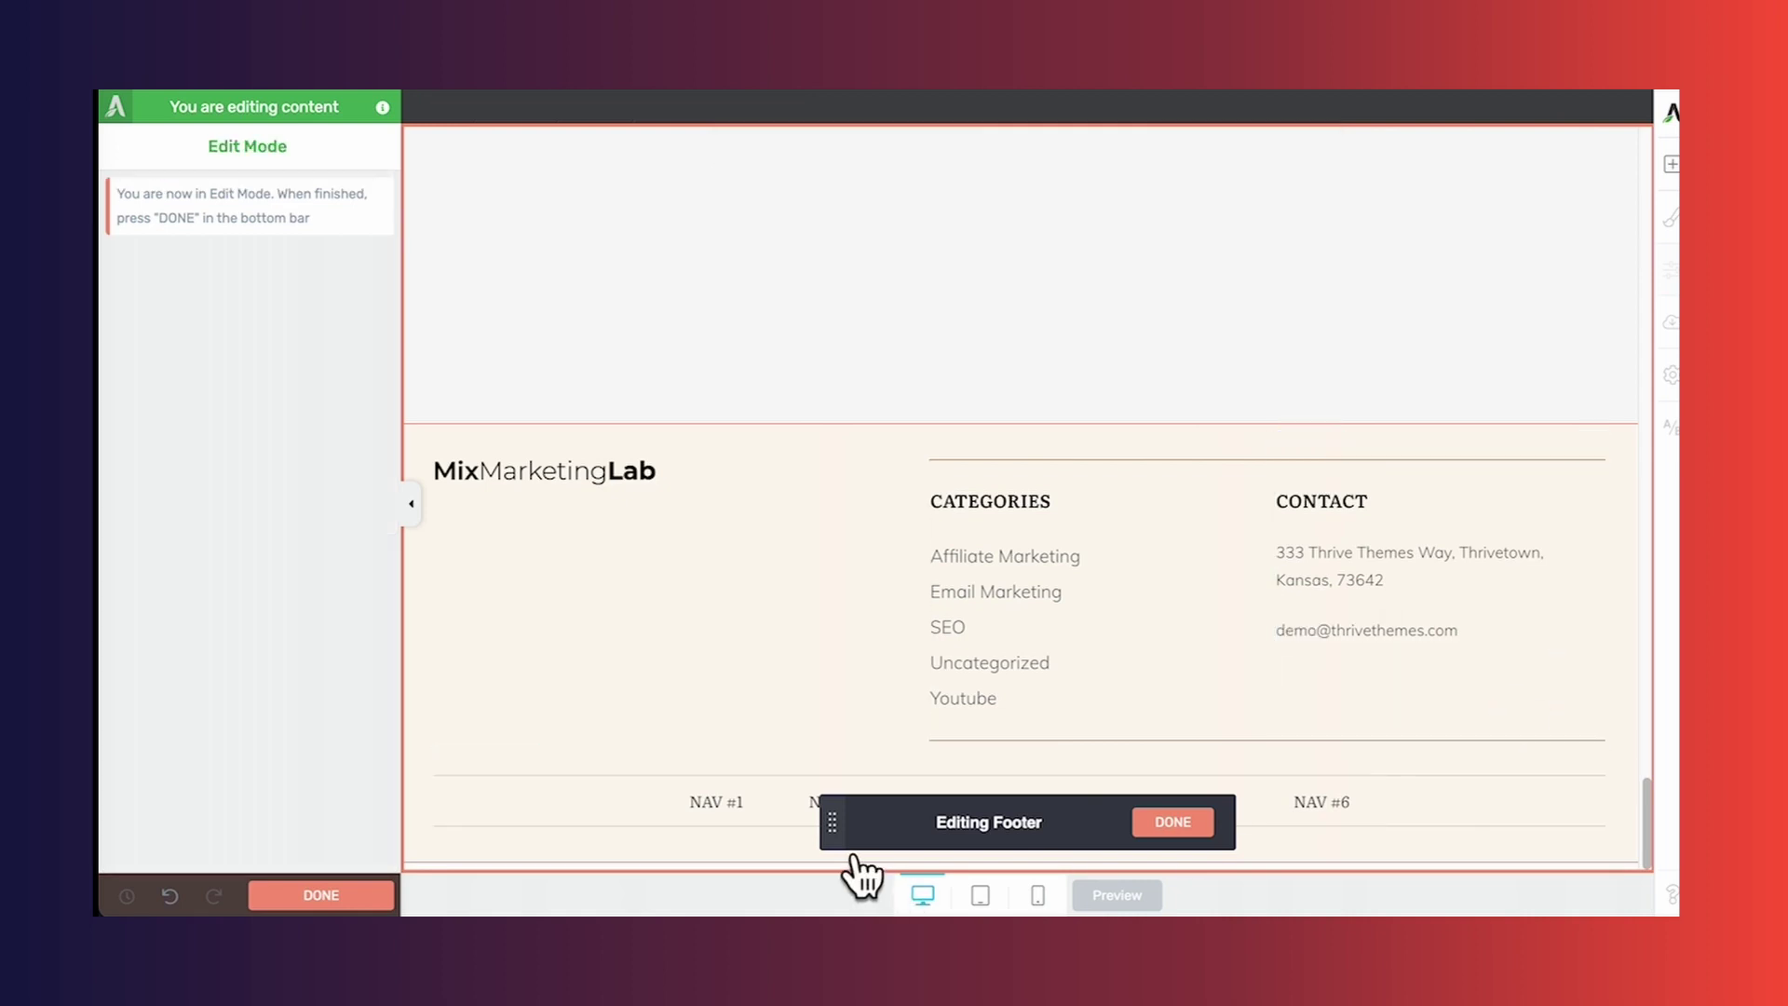
Move the Editing Footer bar clear of the navigation row and open the main options of the footer's custom menu
drag(846, 843, 835, 403)
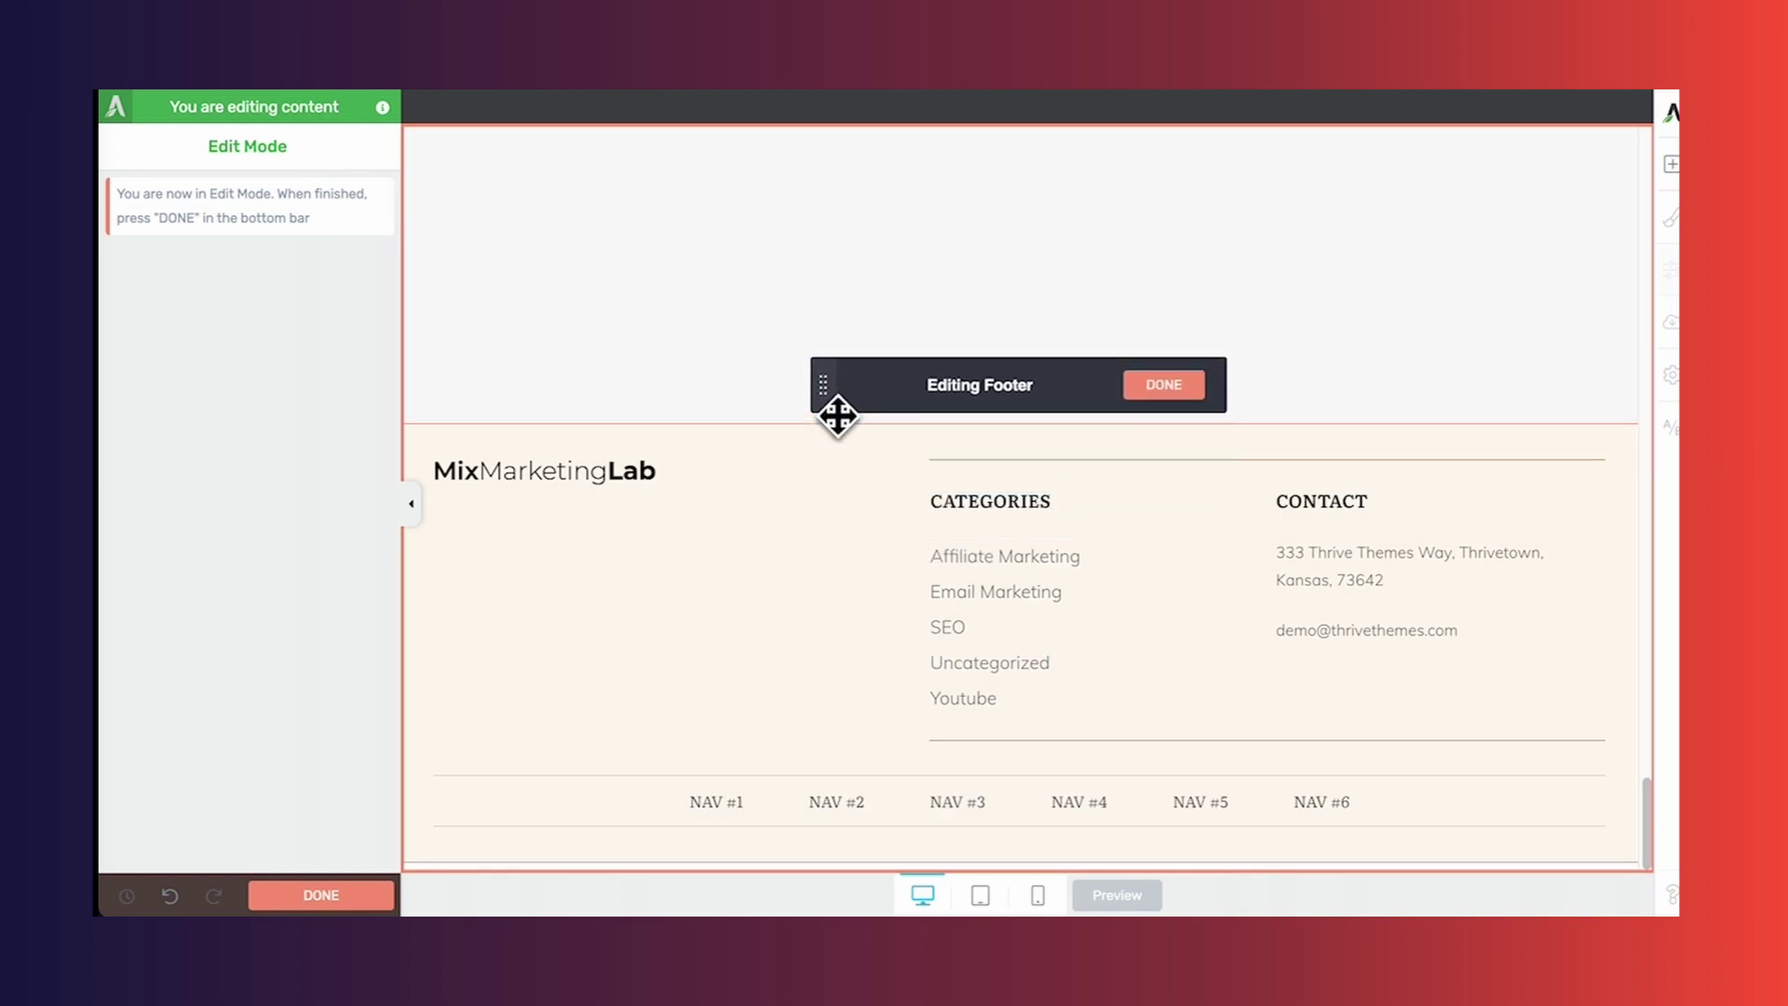
click(931, 816)
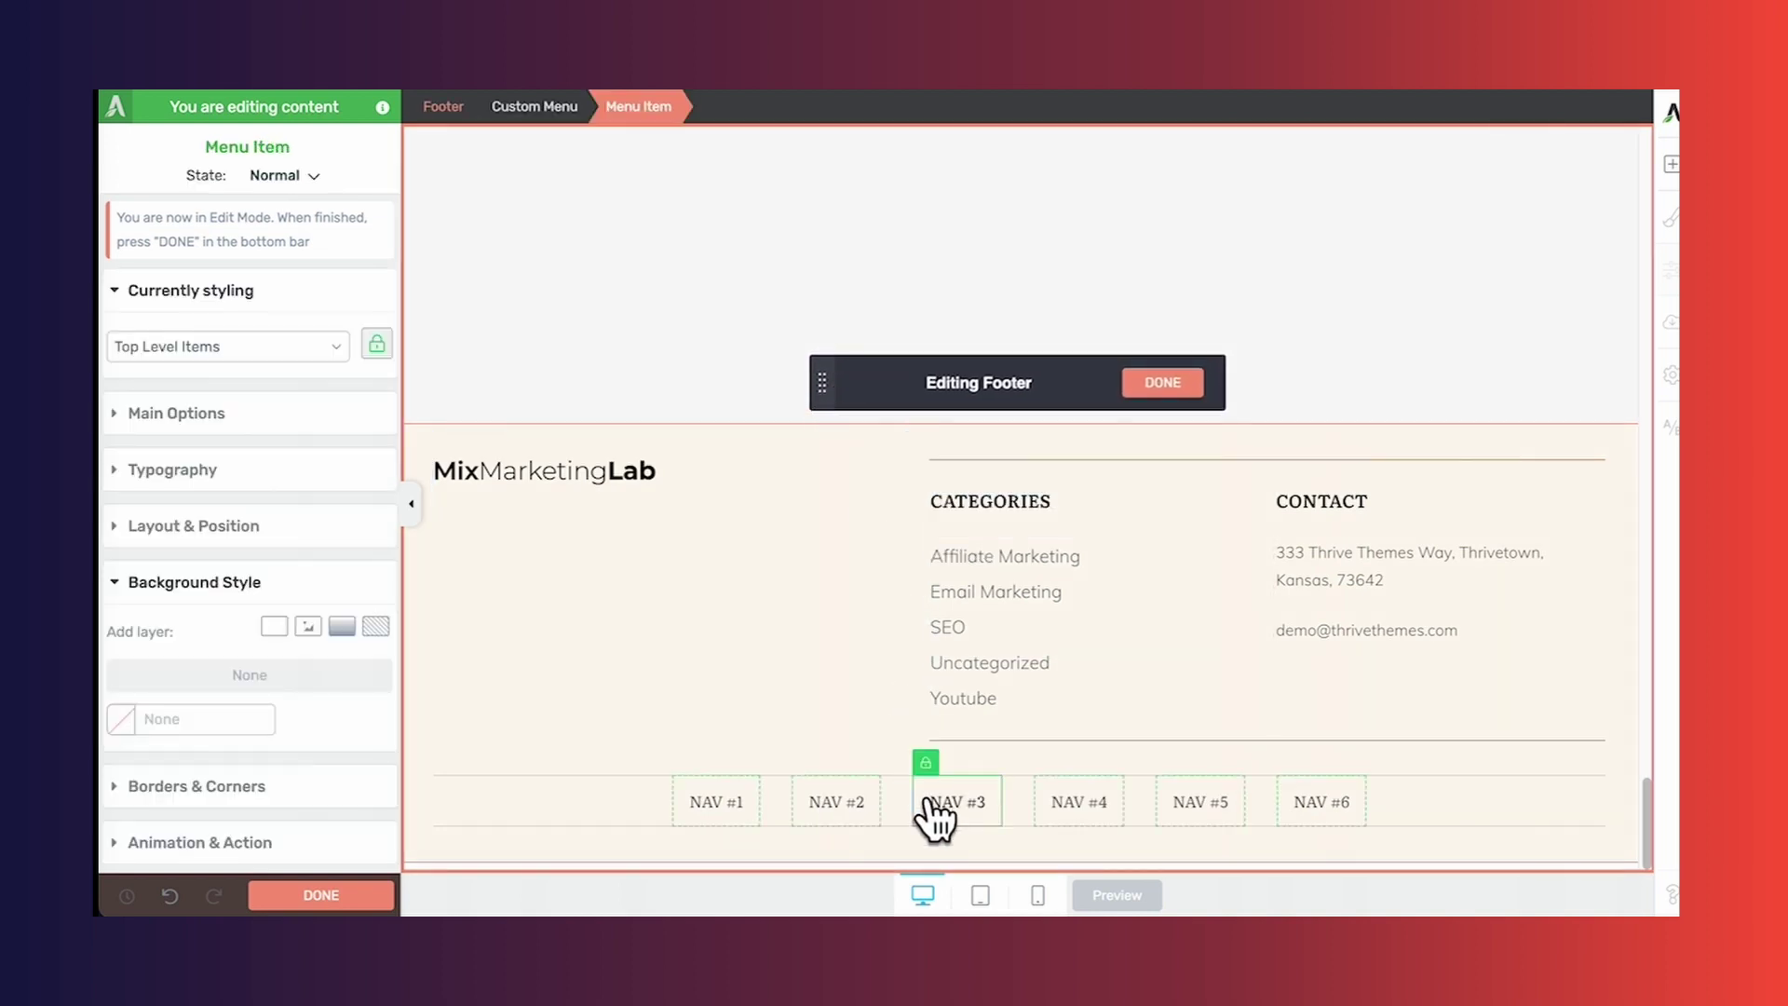
click(535, 110)
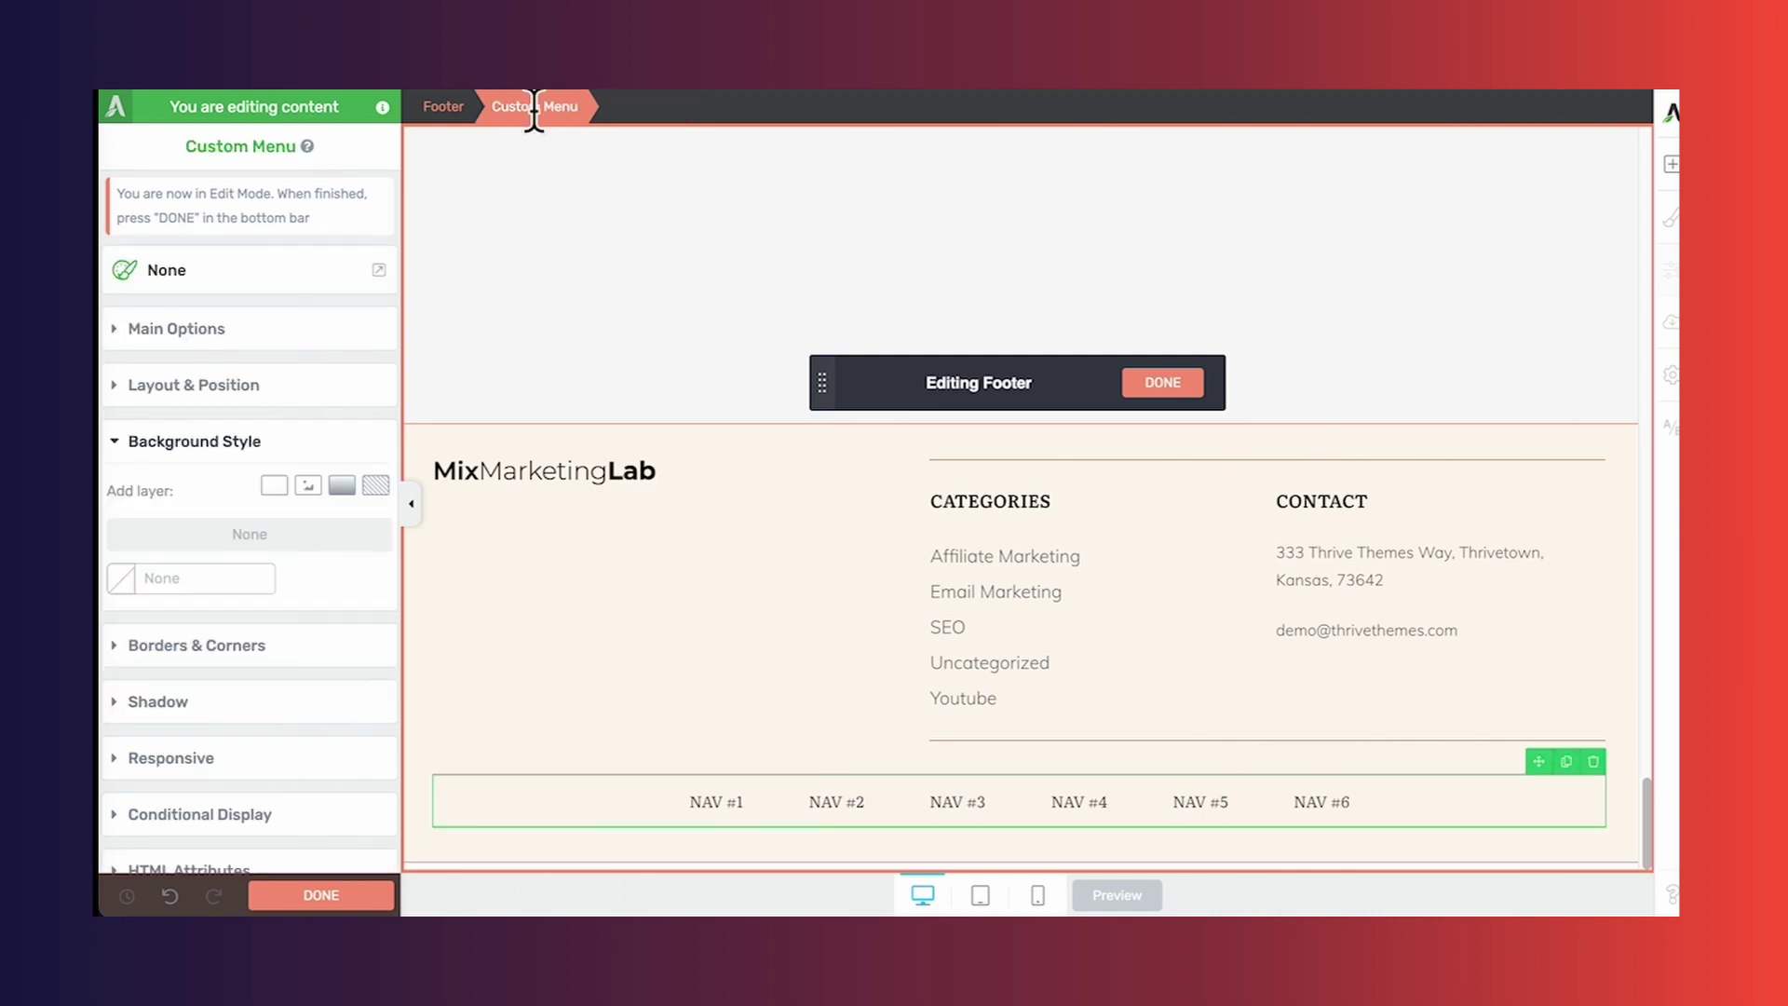
click(174, 341)
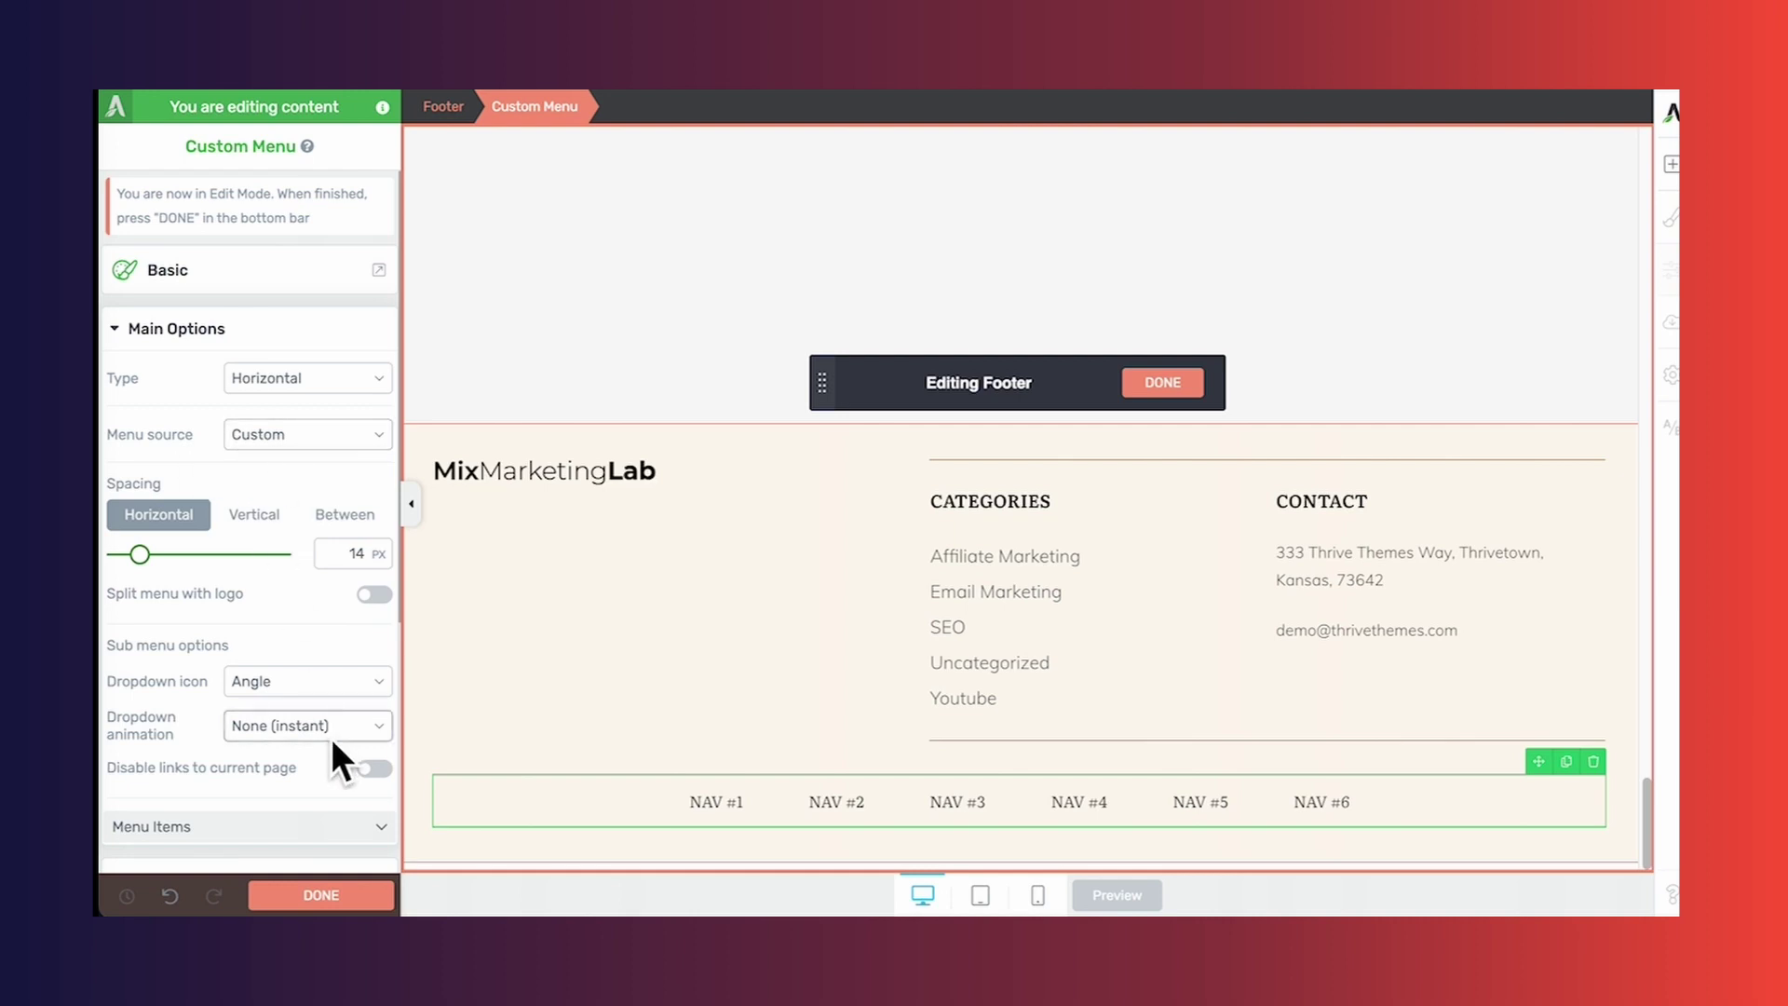
Examine the custom menu's item list and the link settings of the Nav #1 item, without changing them
scroll(331, 740, down, 1)
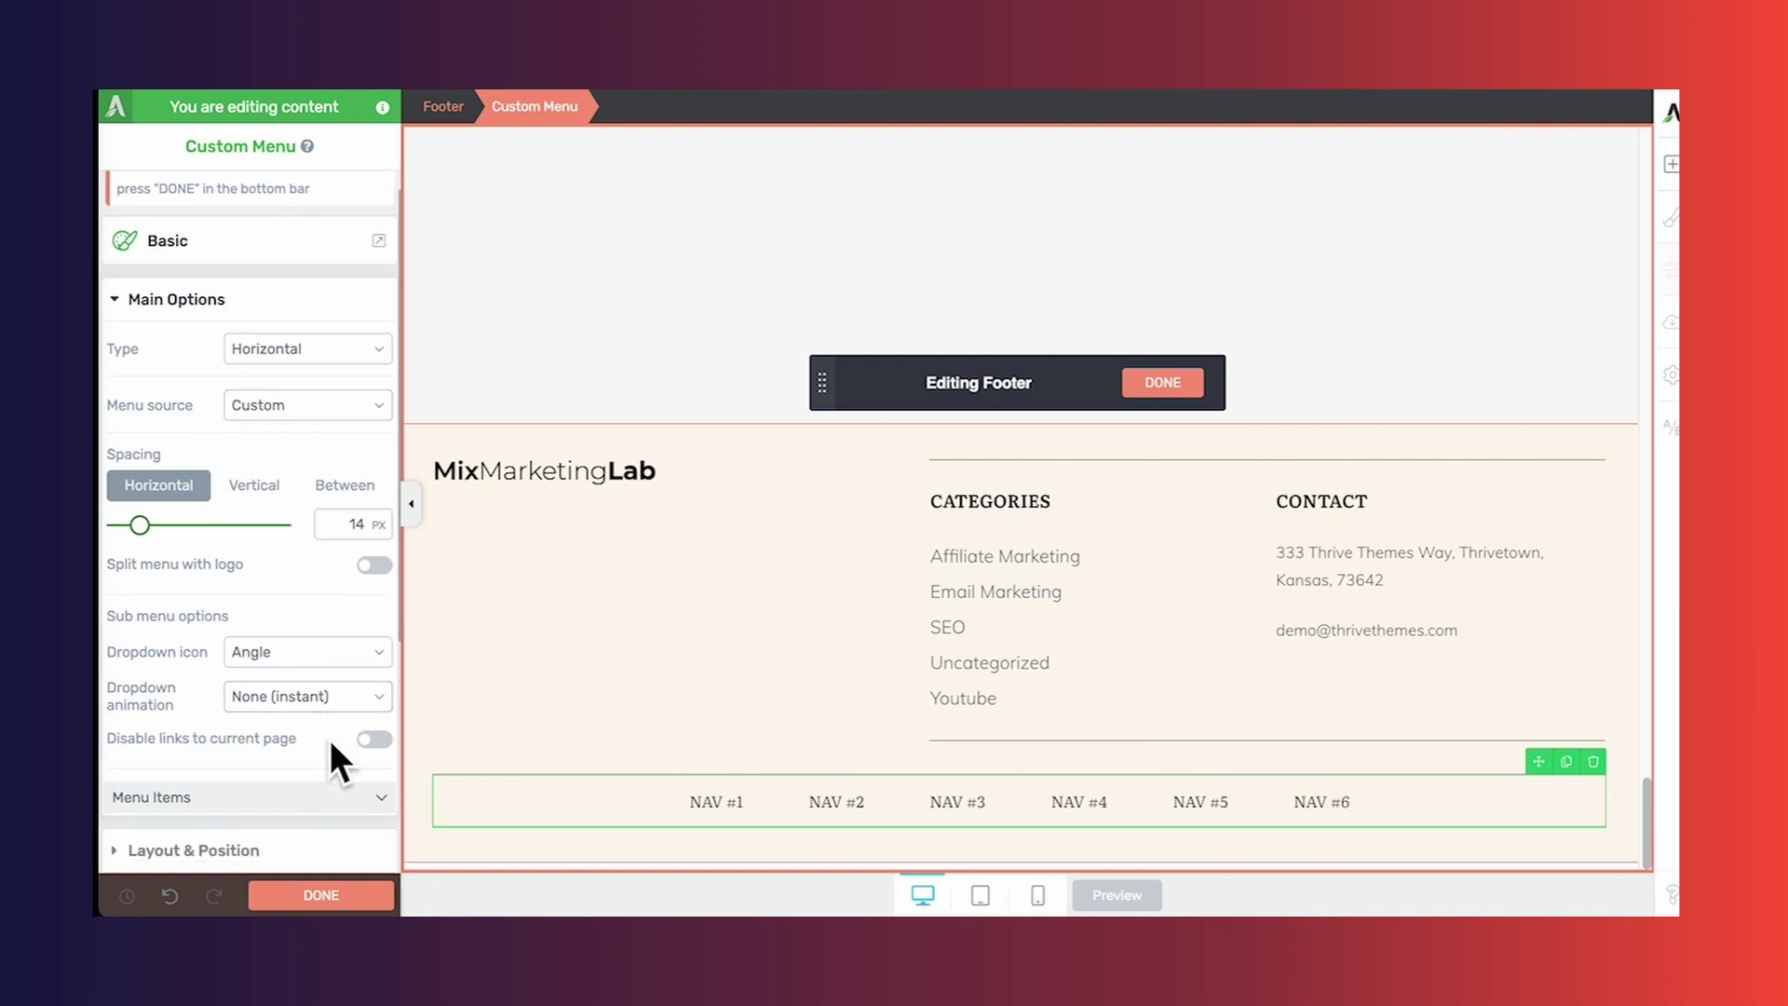
click(331, 799)
scroll(335, 797, down, 1)
scroll(340, 671, down, 5)
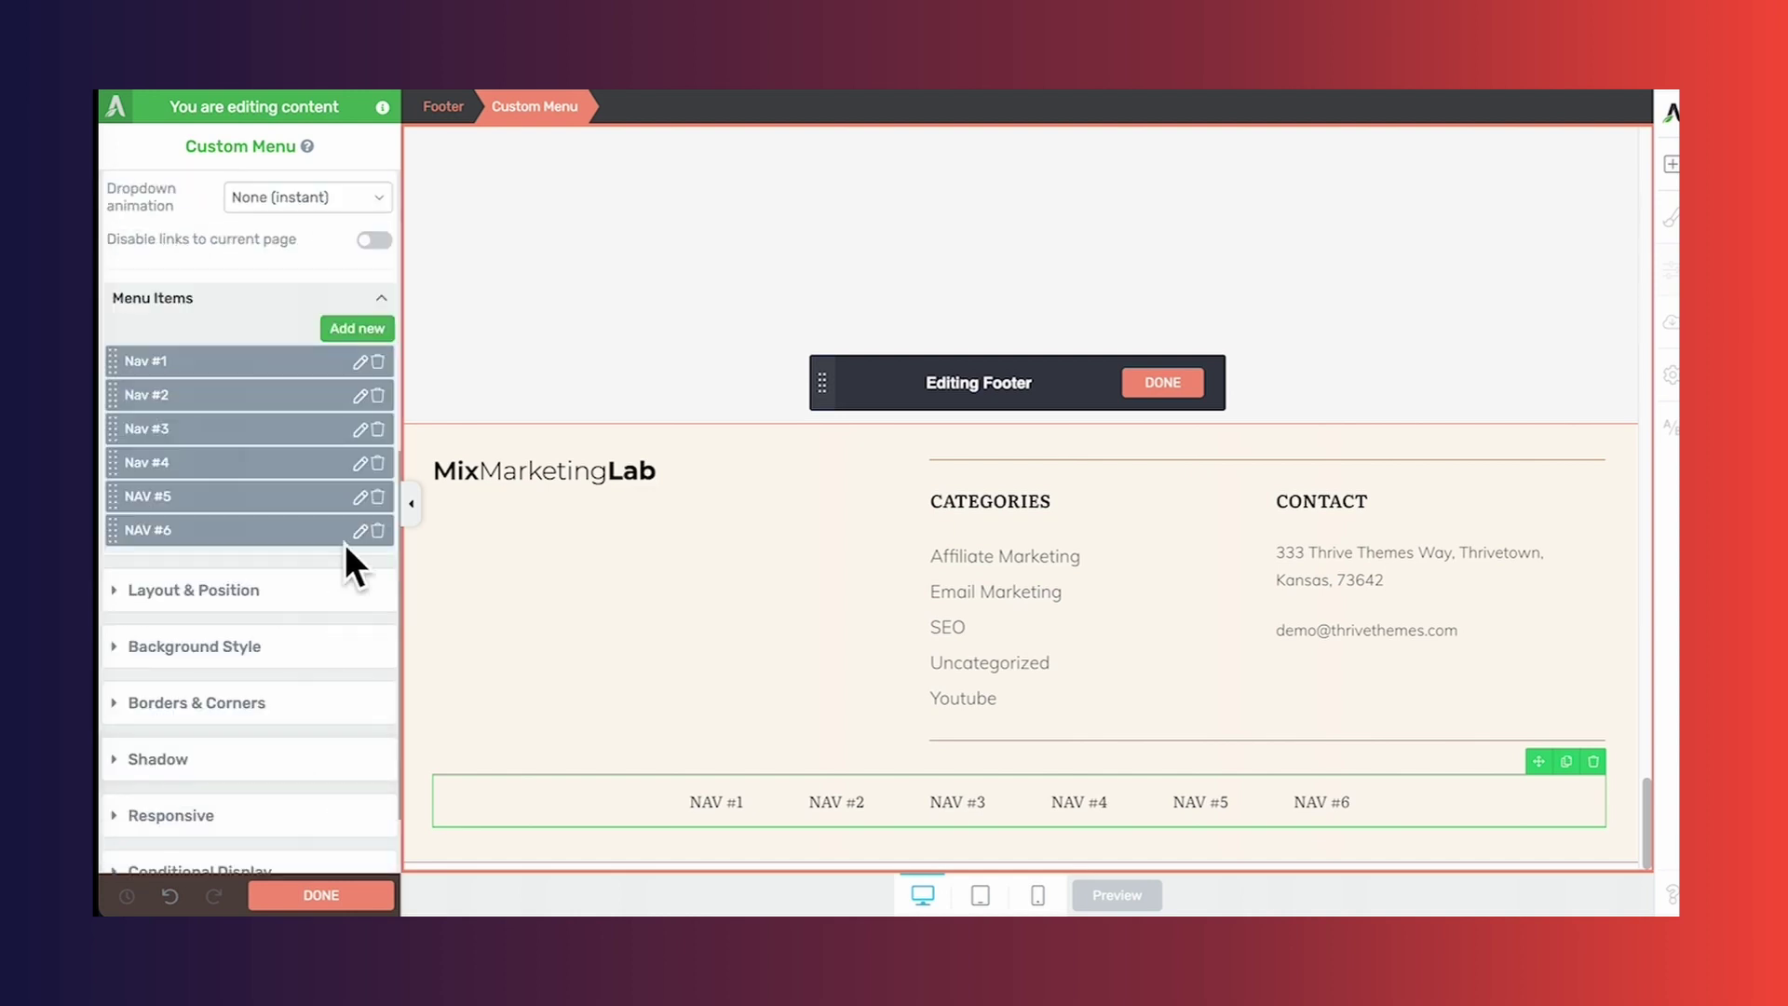
click(360, 361)
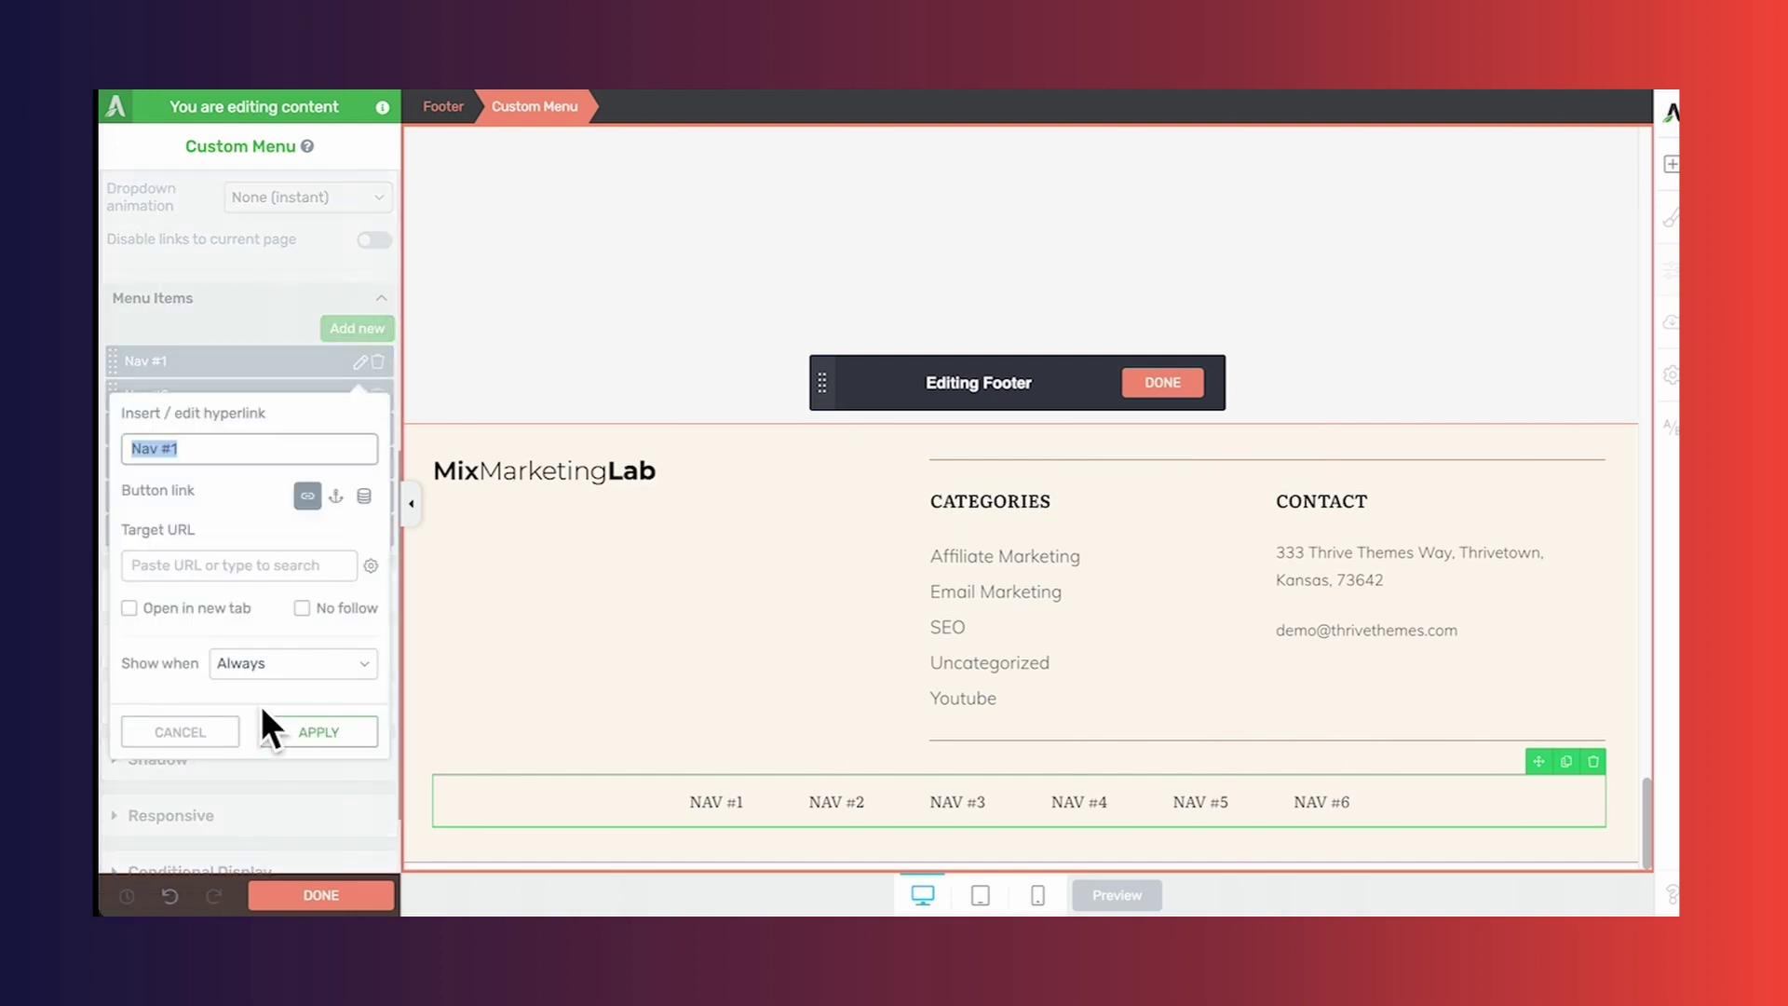
click(216, 732)
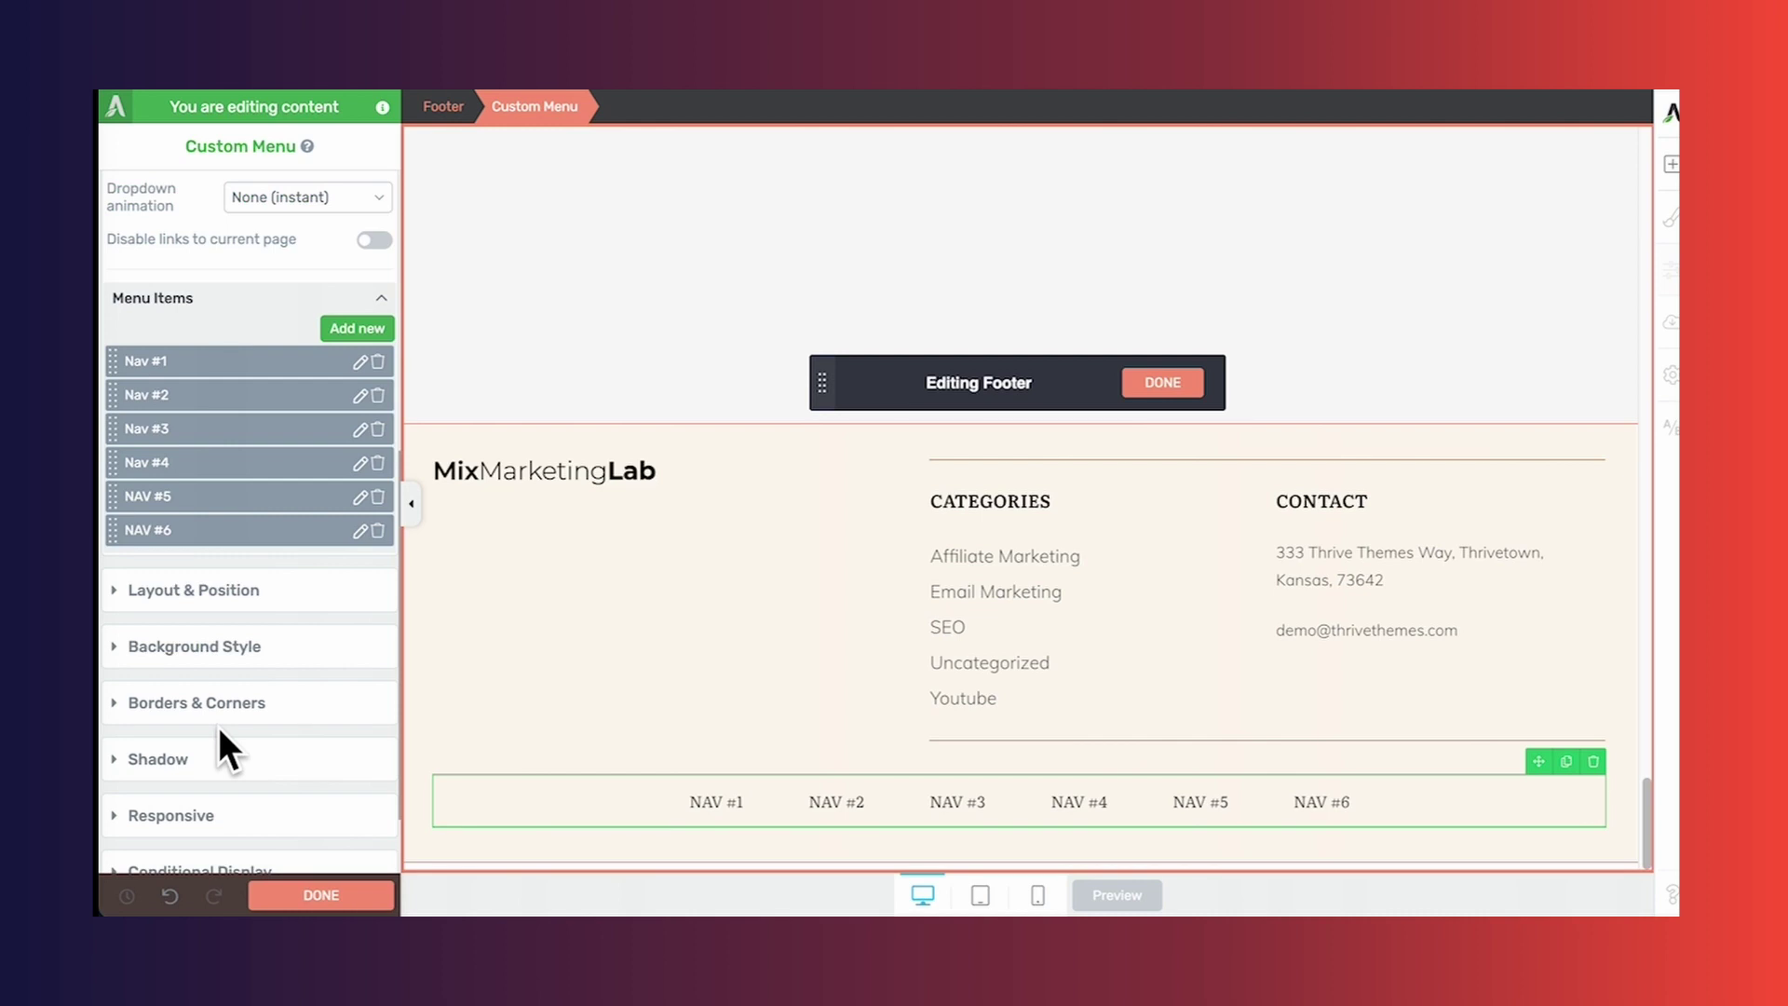
scroll(275, 551, up, 3)
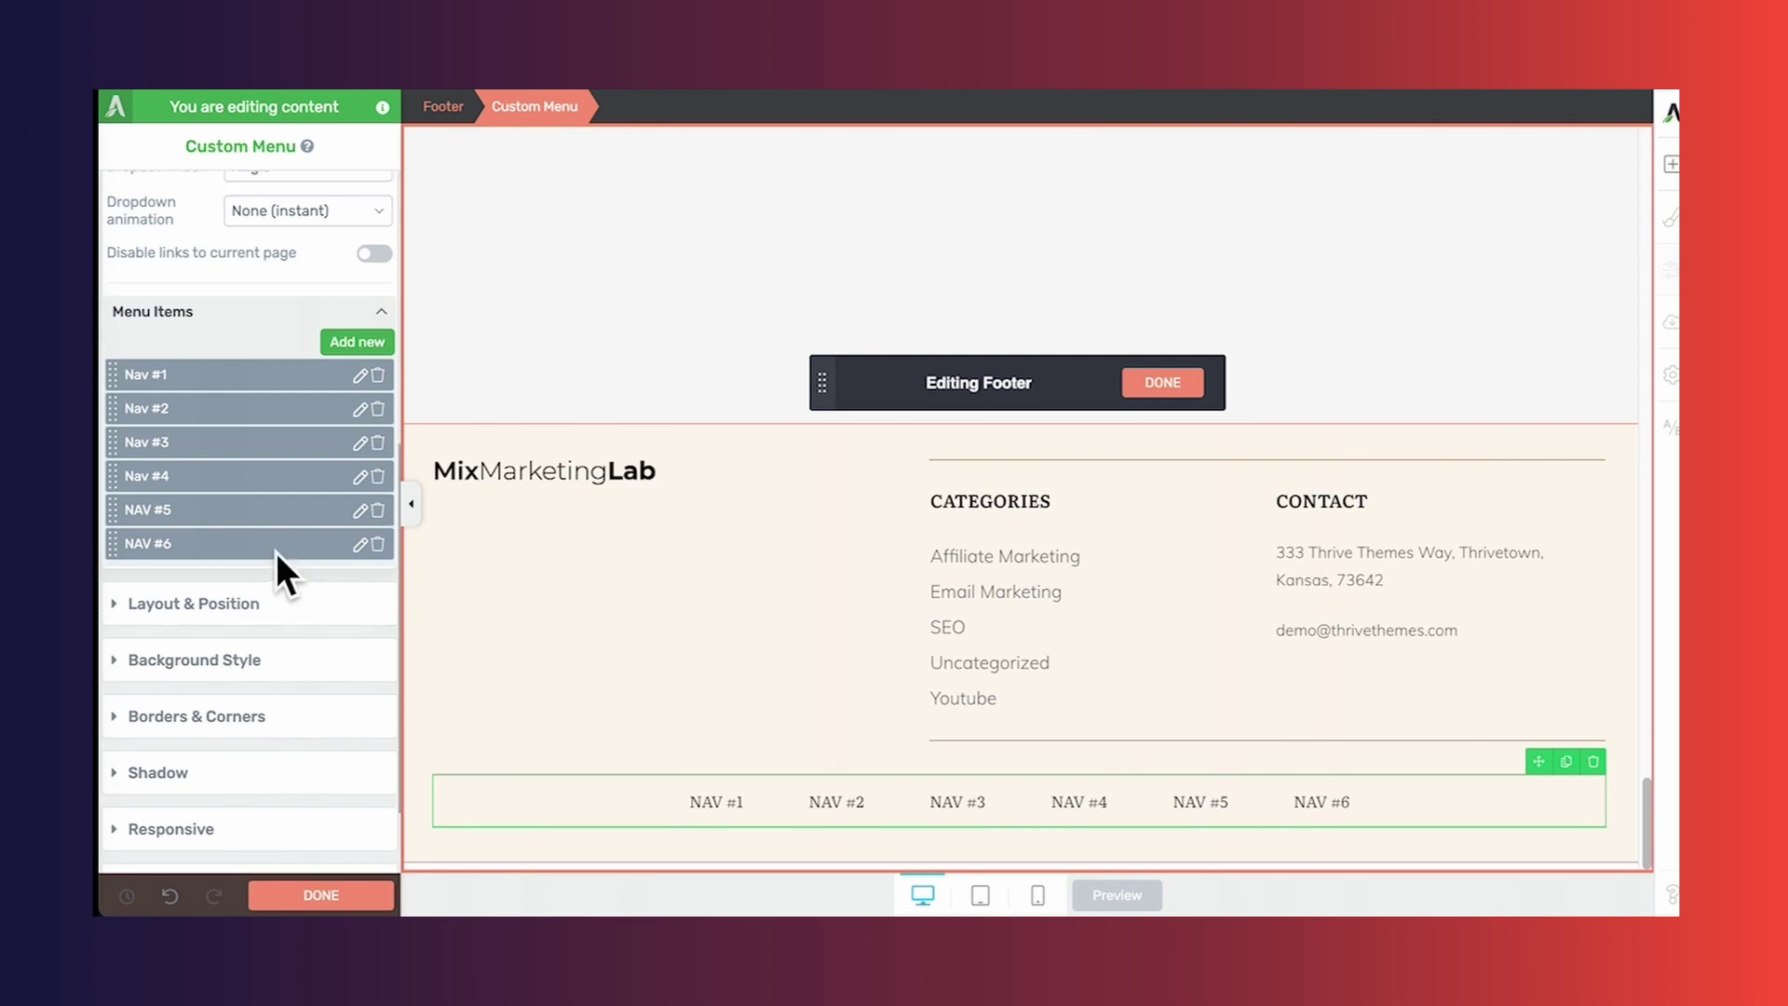
scroll(276, 551, up, 10)
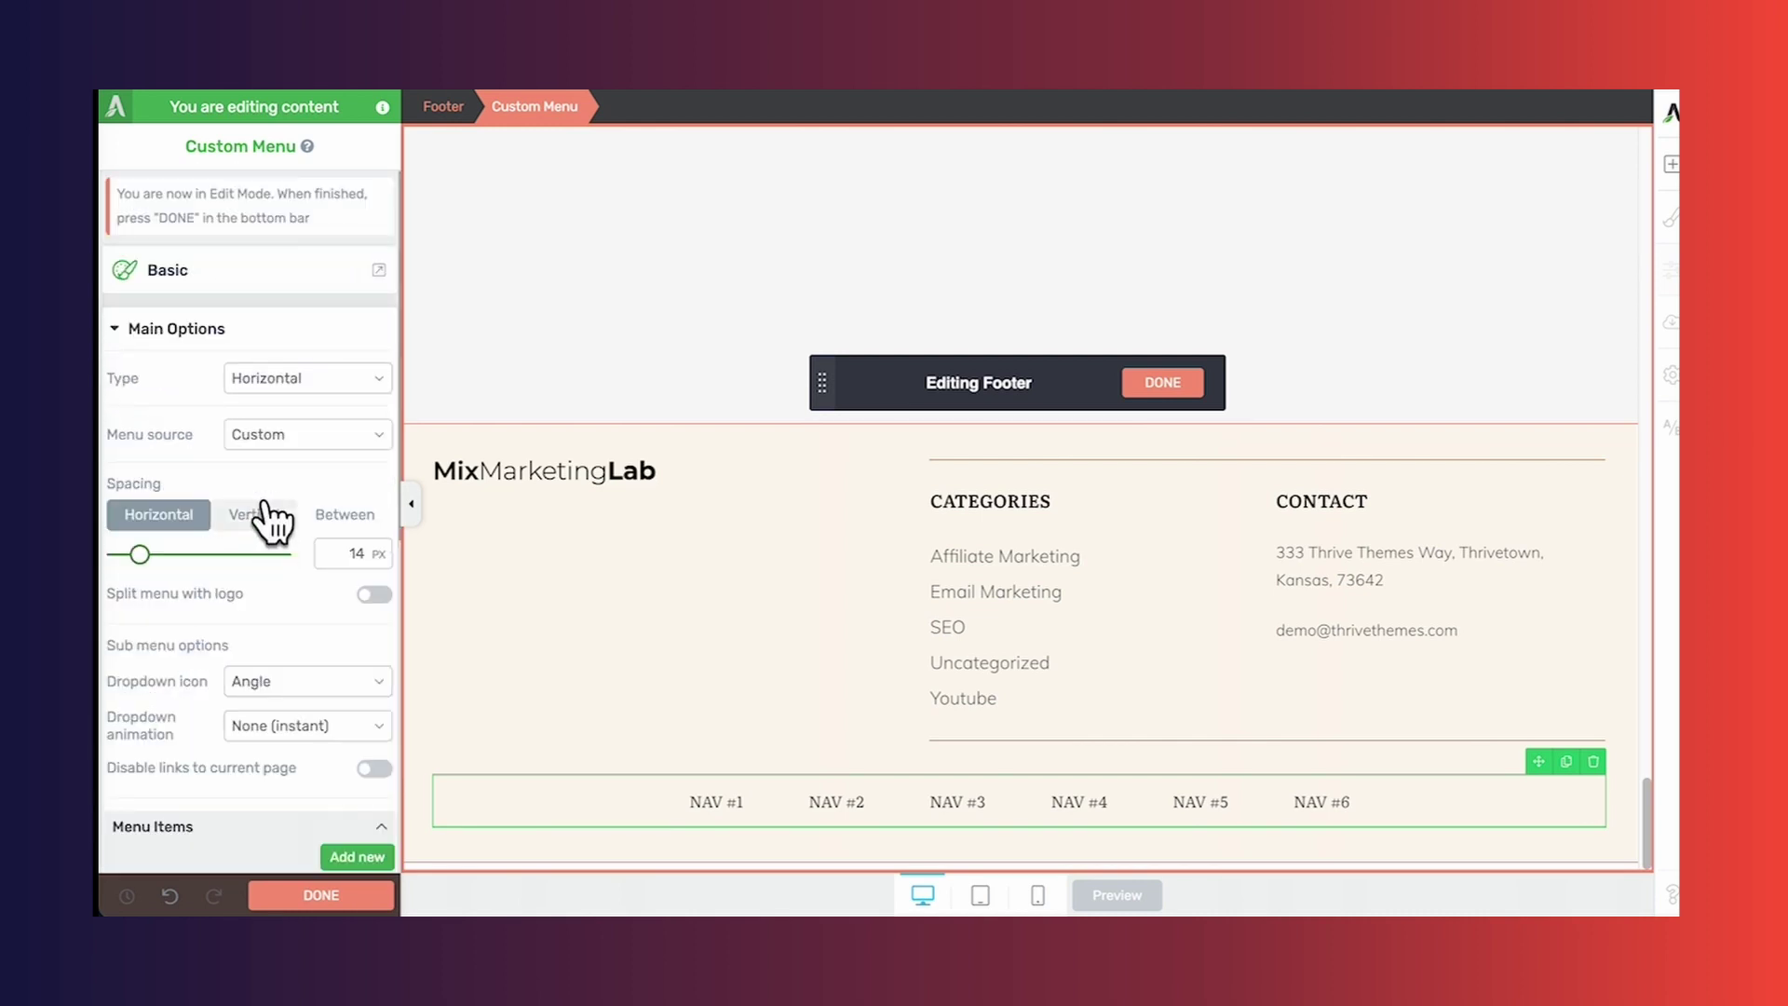
Set the custom menu's source to Footer and open that menu in the WordPress menu editor to review its structure
click(304, 444)
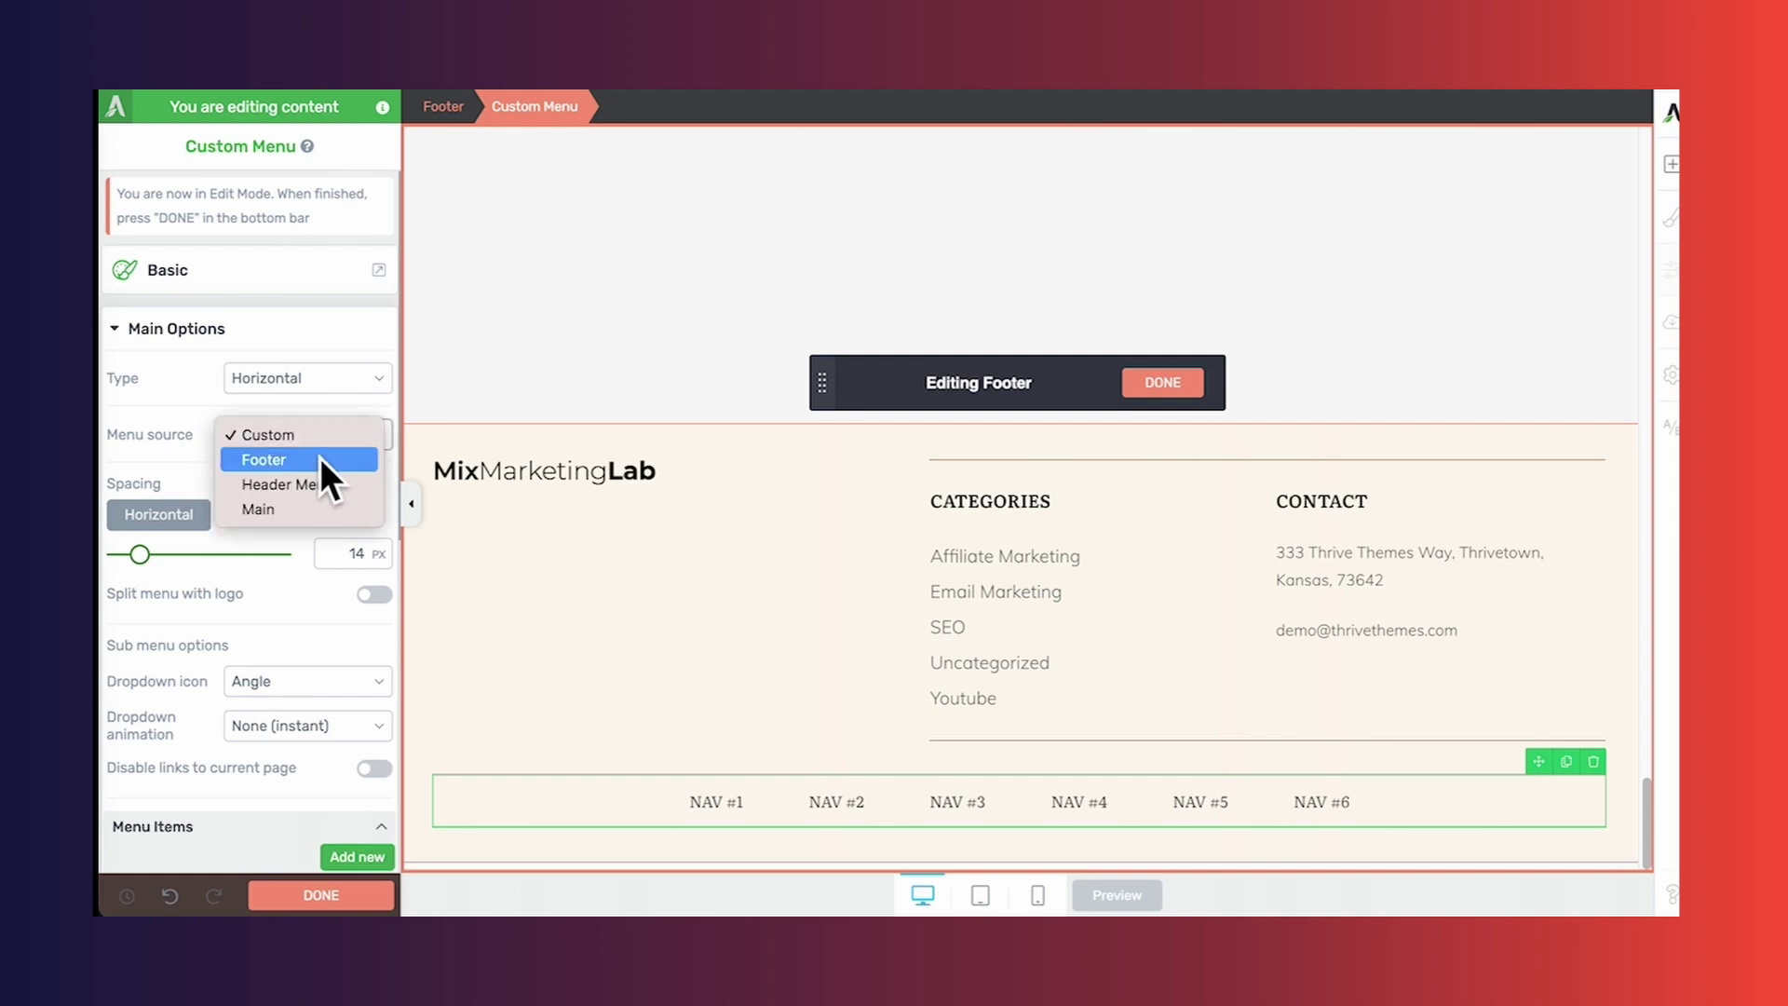
click(332, 467)
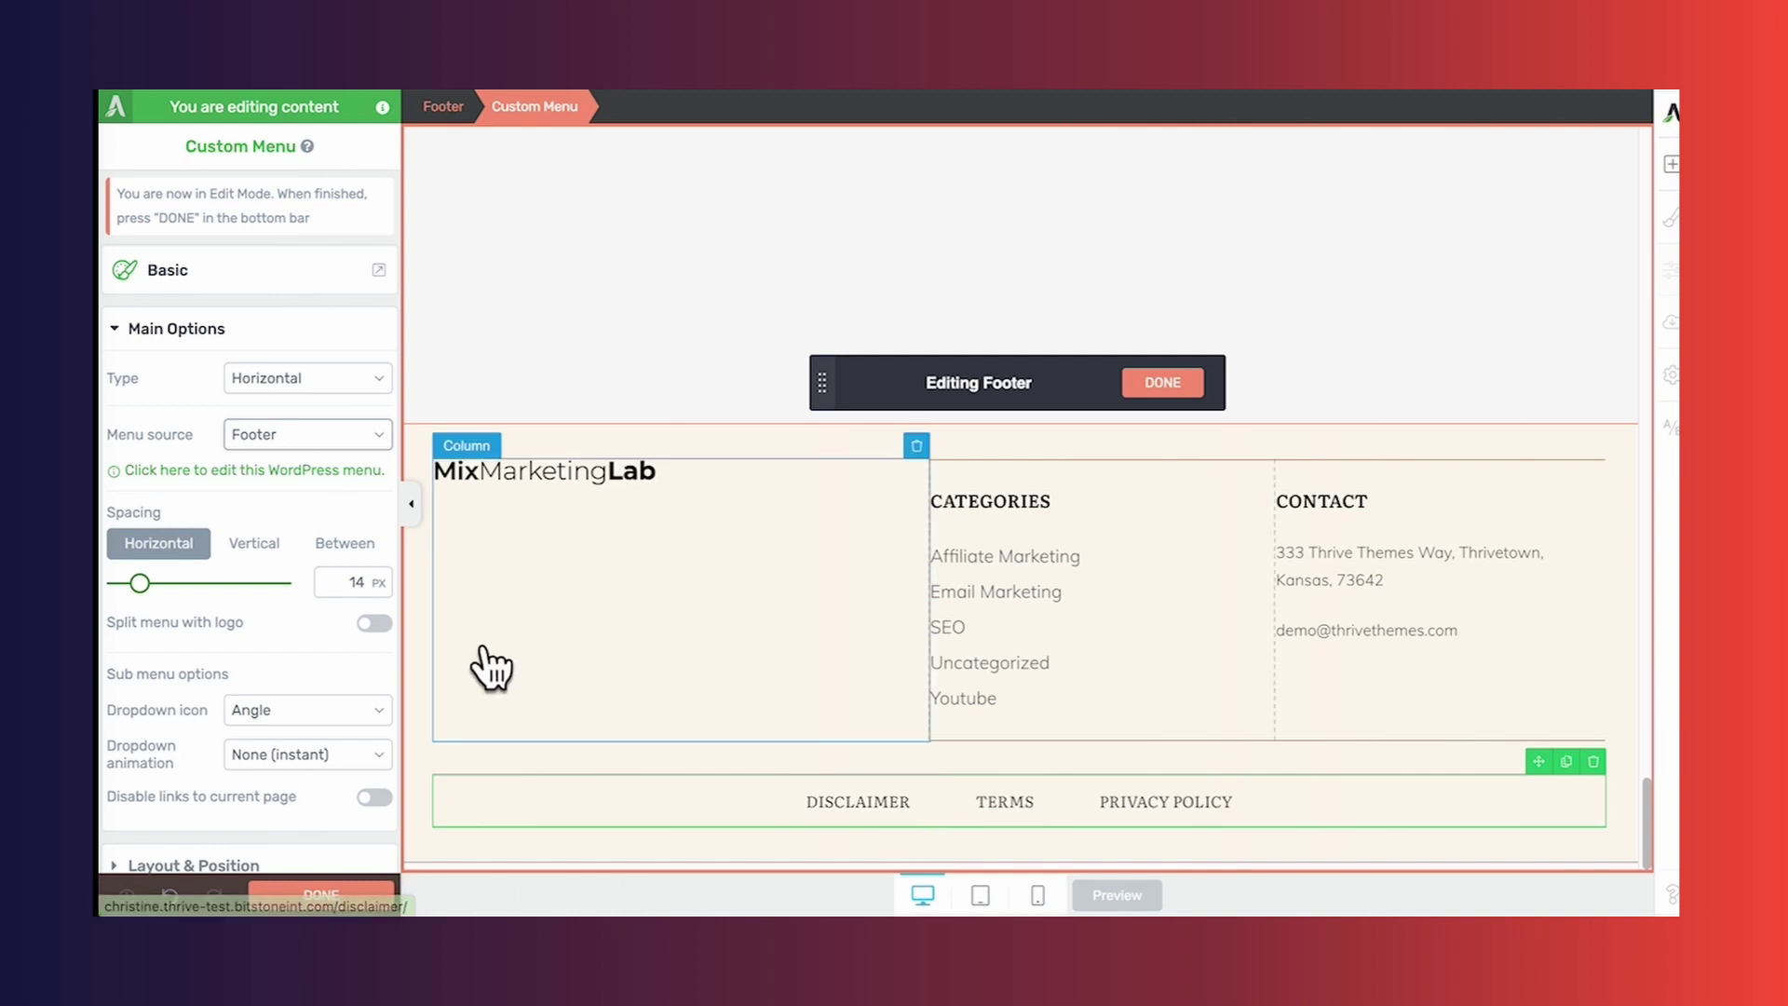
click(255, 472)
scroll(832, 722, down, 1)
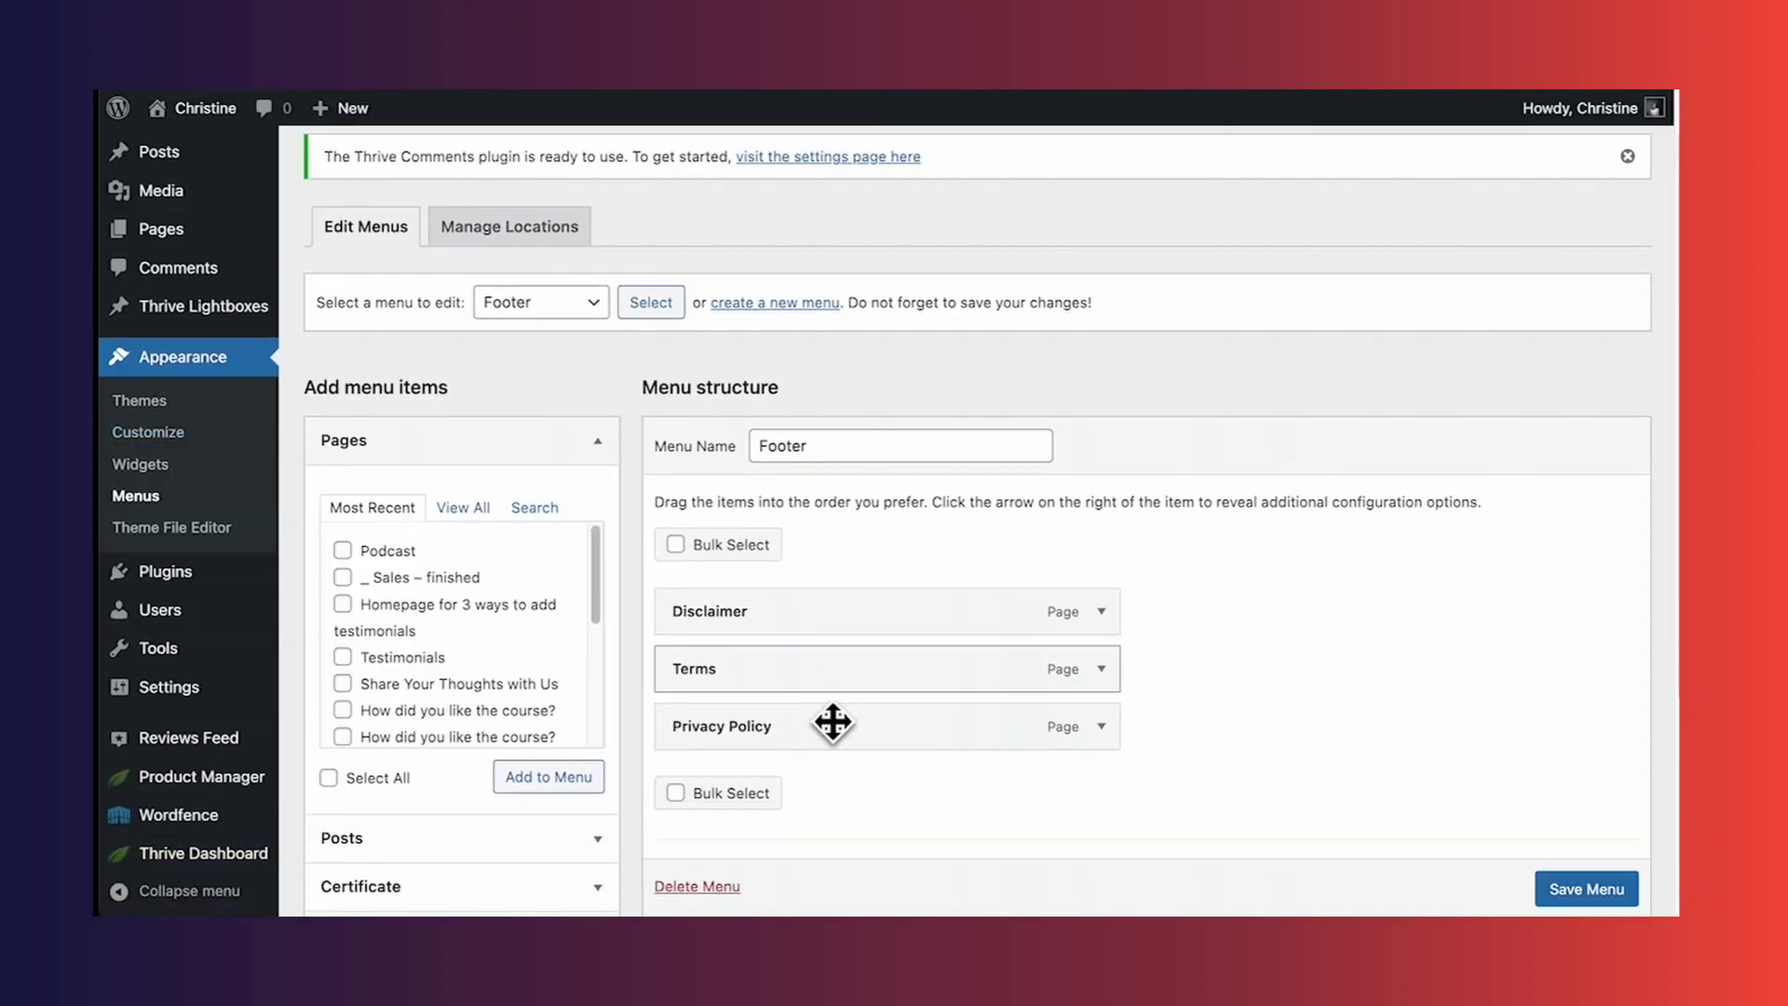
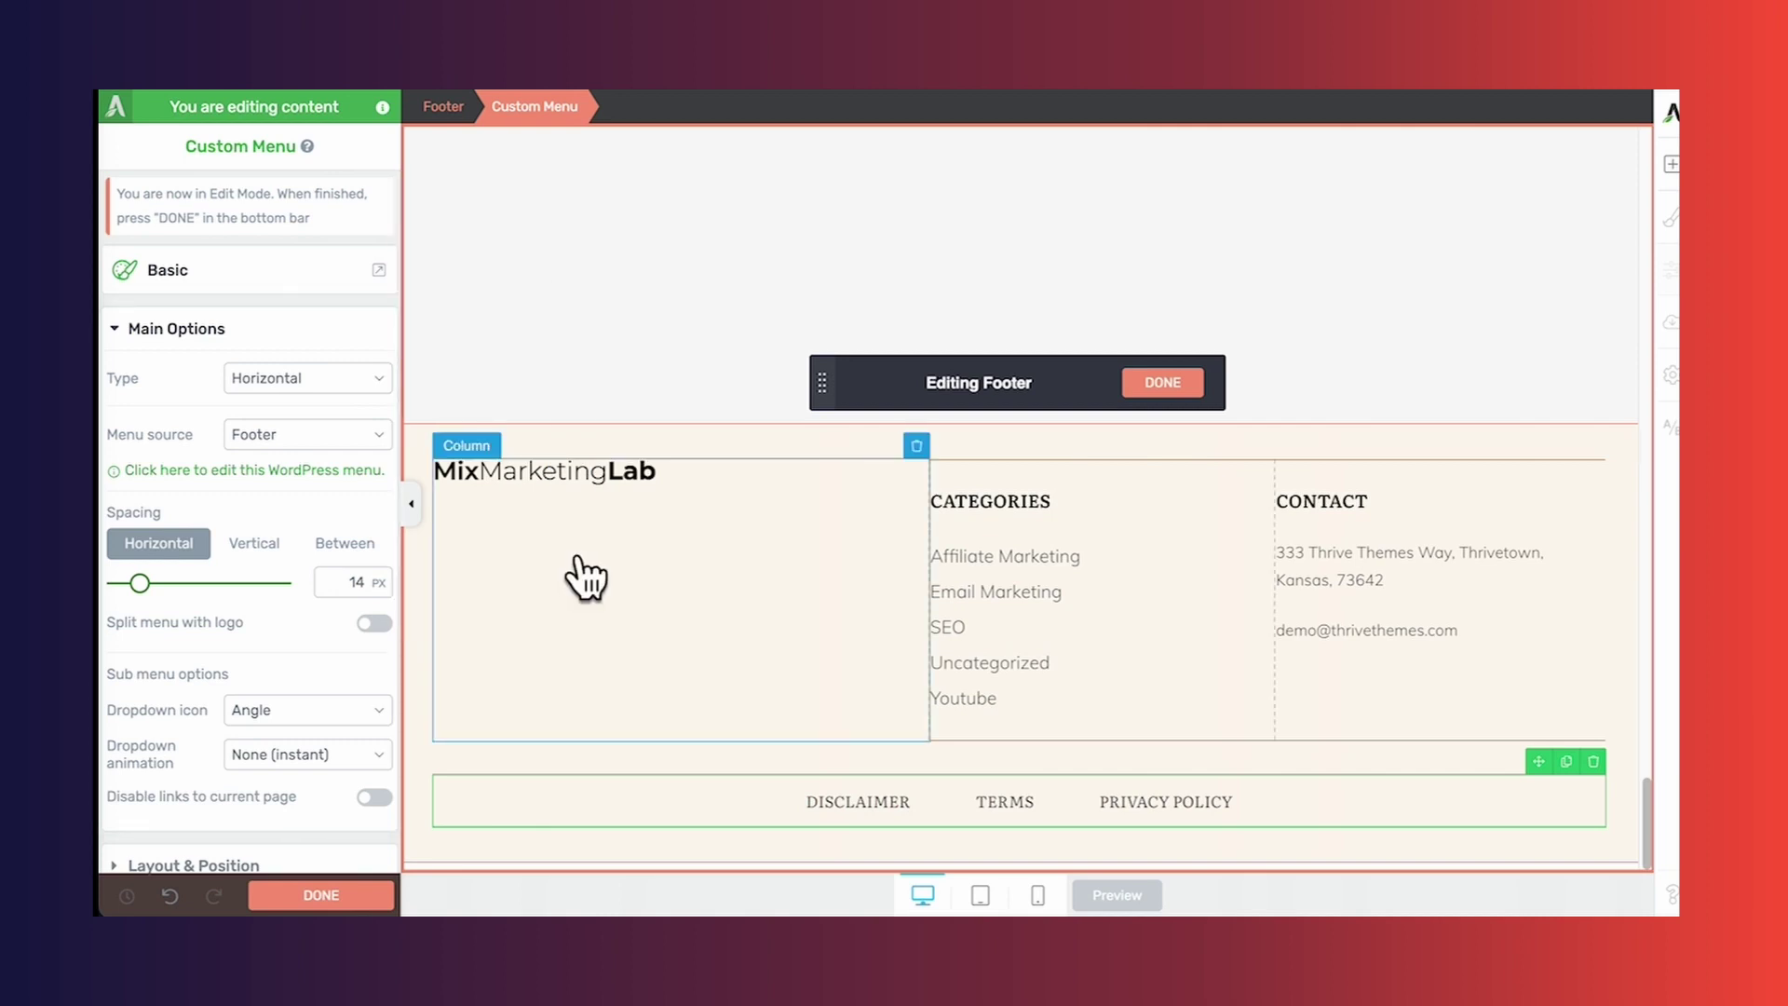
Open the list of elements for the footer and browse the Foundation and Building Blocks groups
click(1669, 166)
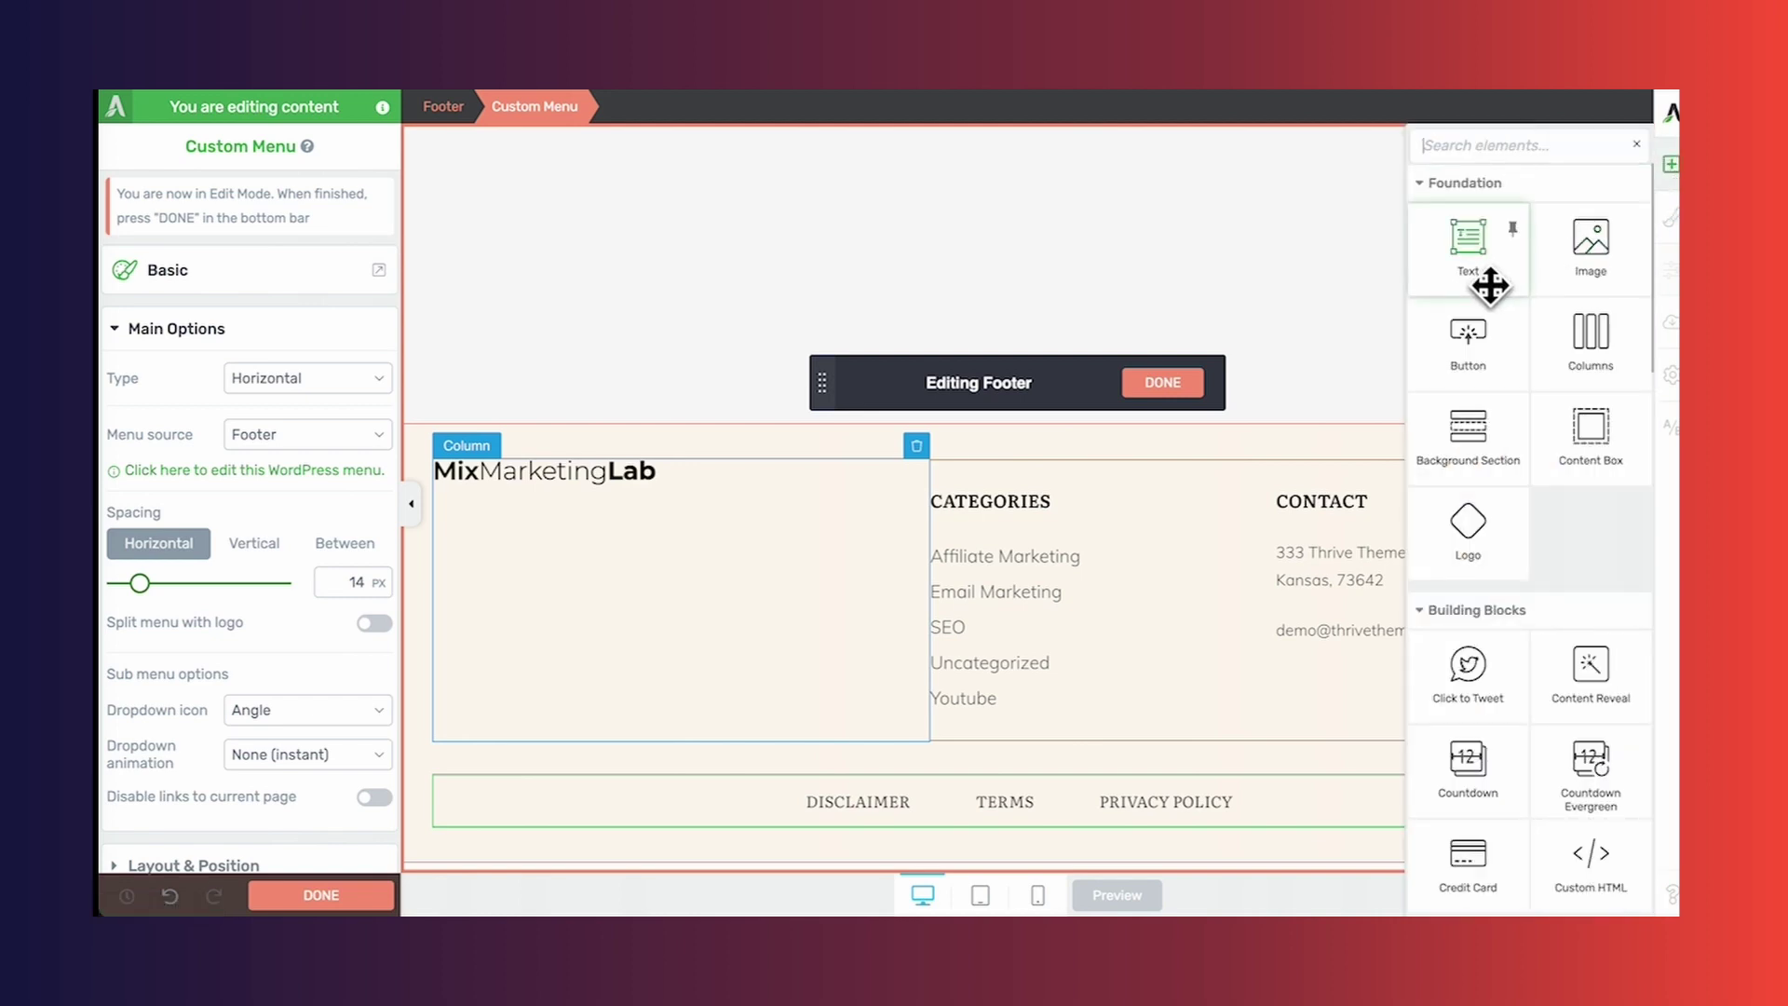
scroll(1583, 442, down, 4)
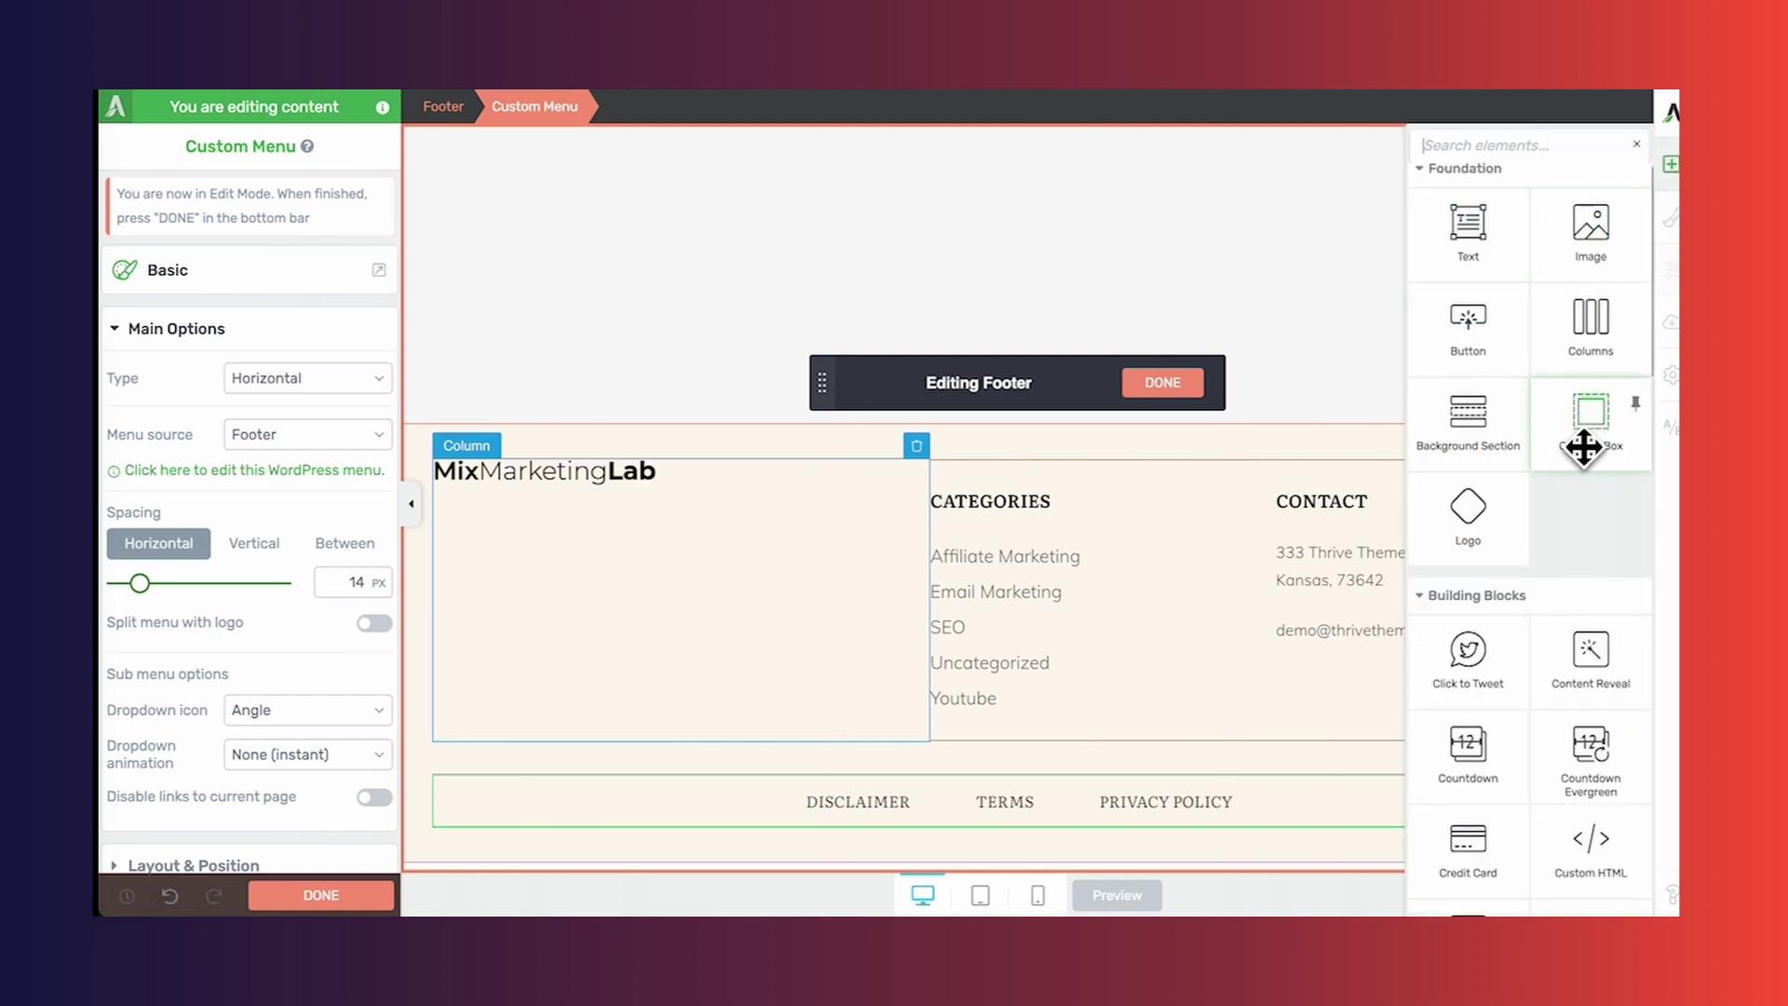
scroll(1583, 445, down, 4)
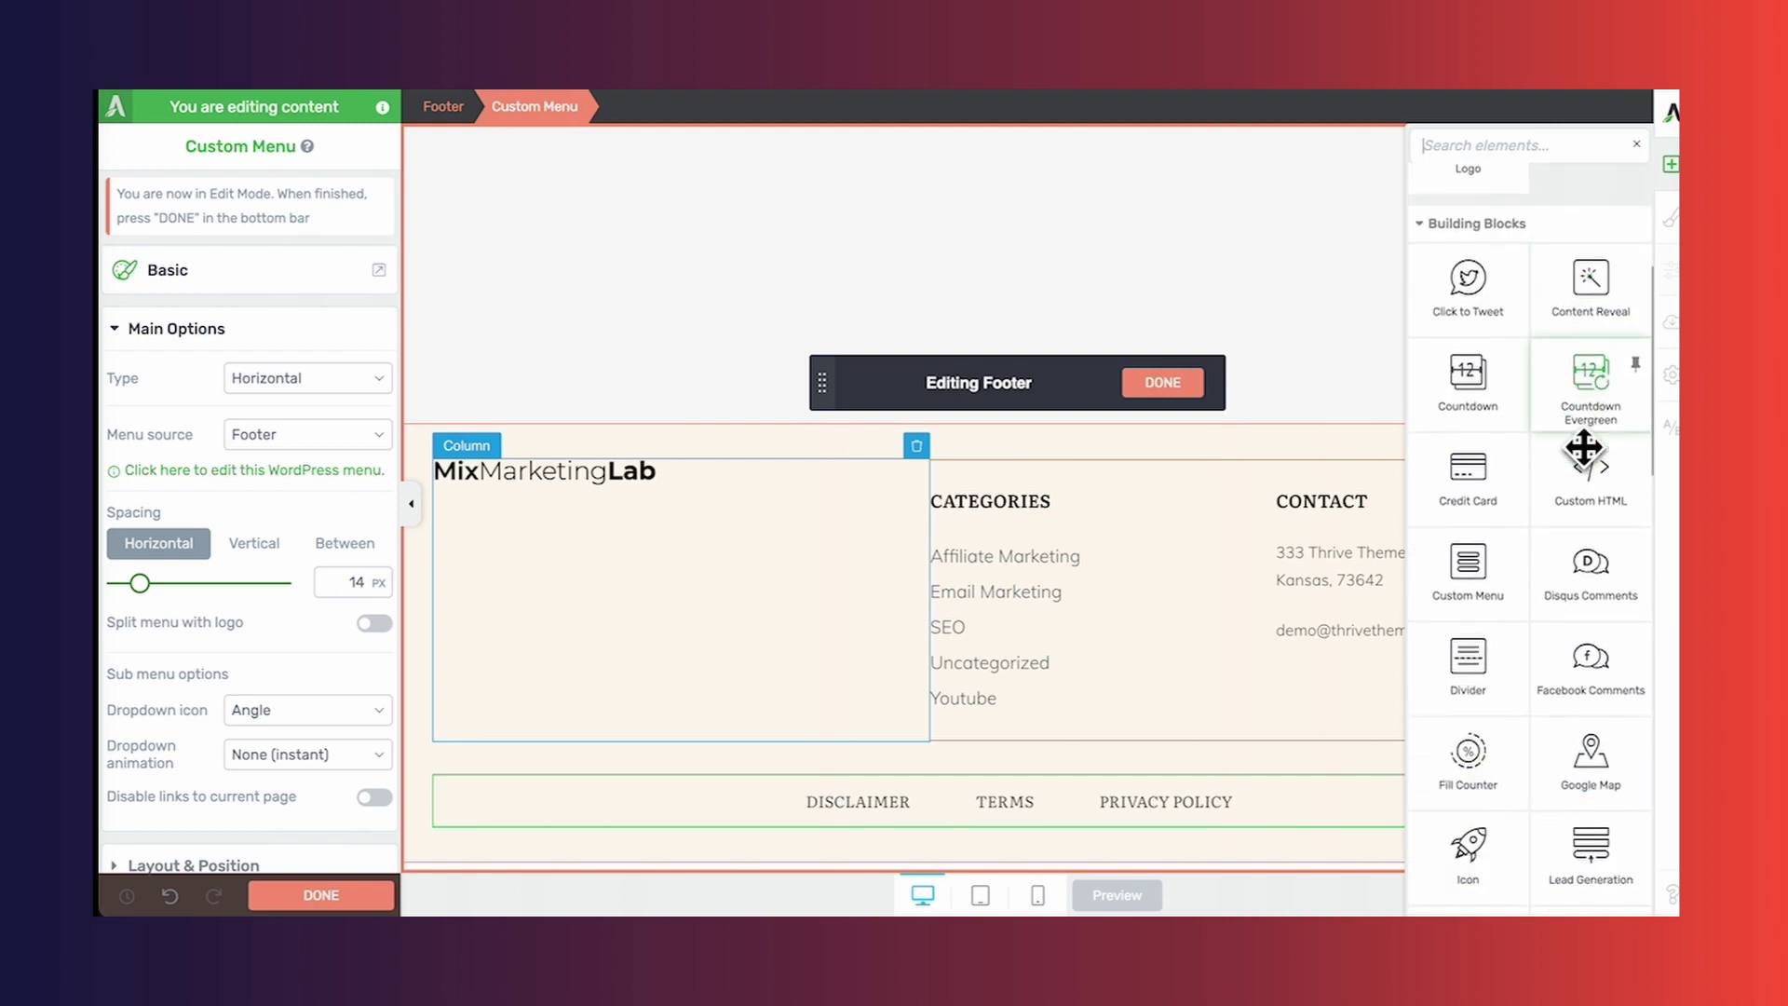
scroll(1578, 447, up, 4)
scroll(1570, 300, down, 2)
scroll(1570, 296, down, 2)
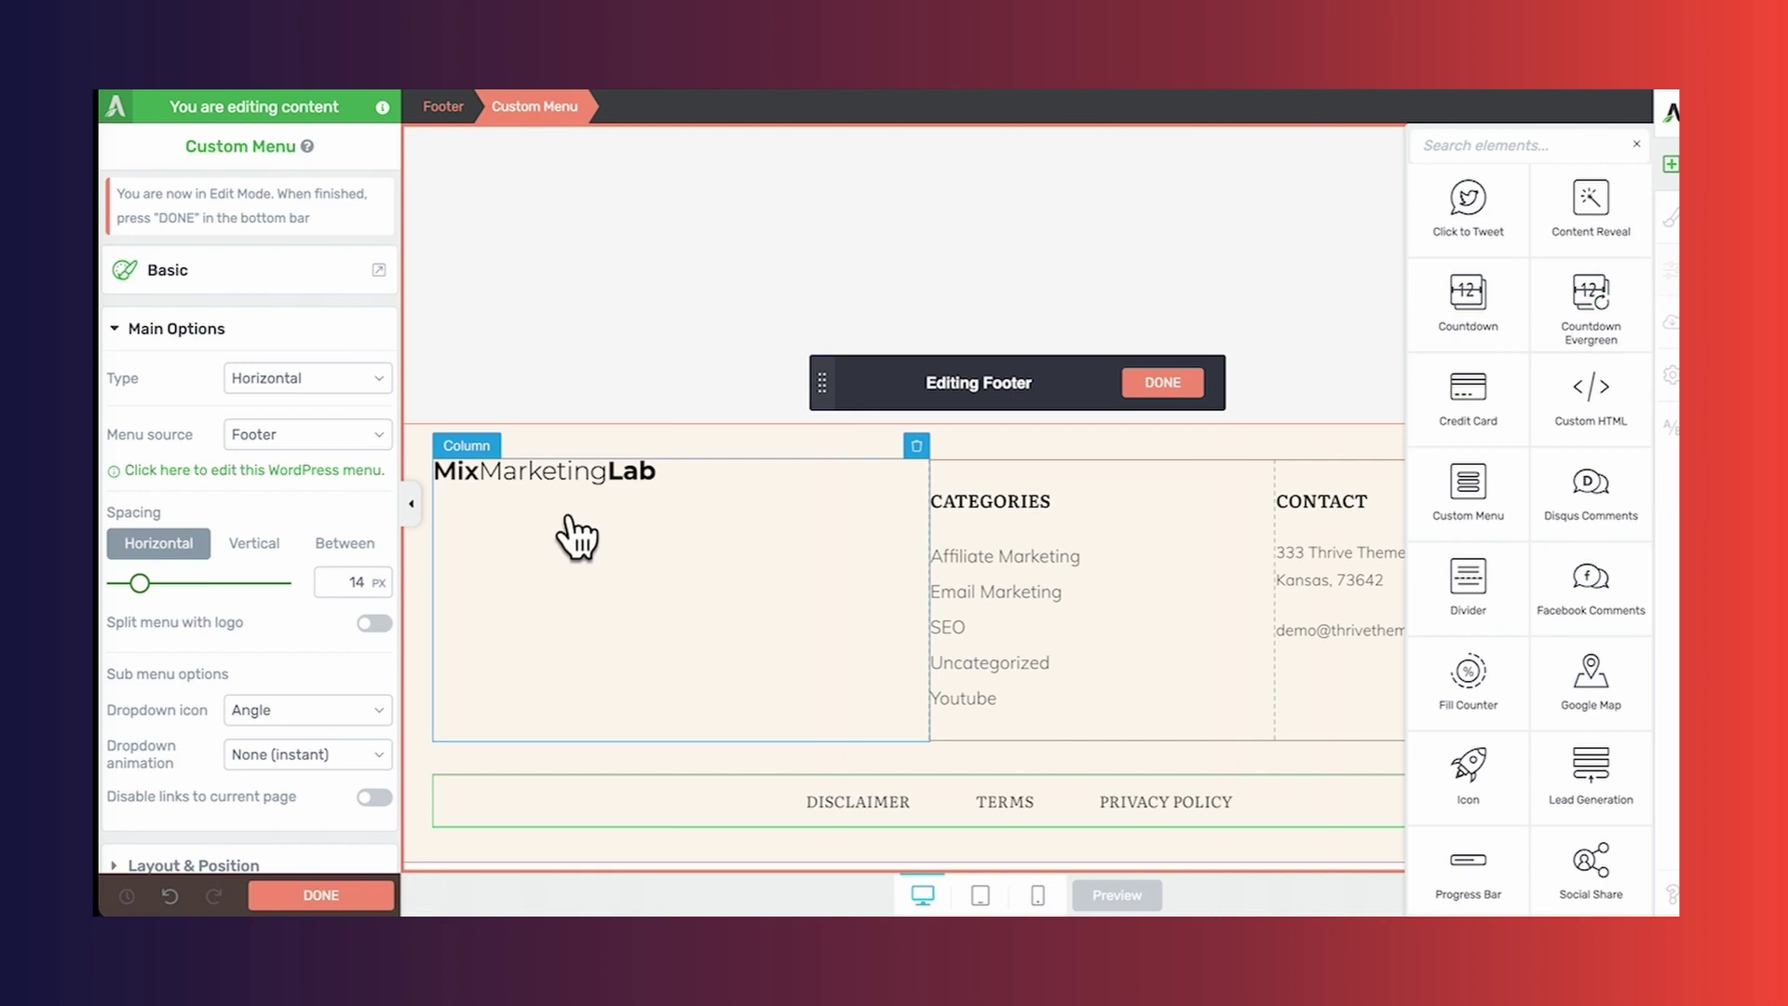
Search the elements for "soc" and place a Social Follow element beneath the MixMarketingLab logo in the footer's first column
click(1444, 157)
text(soc)
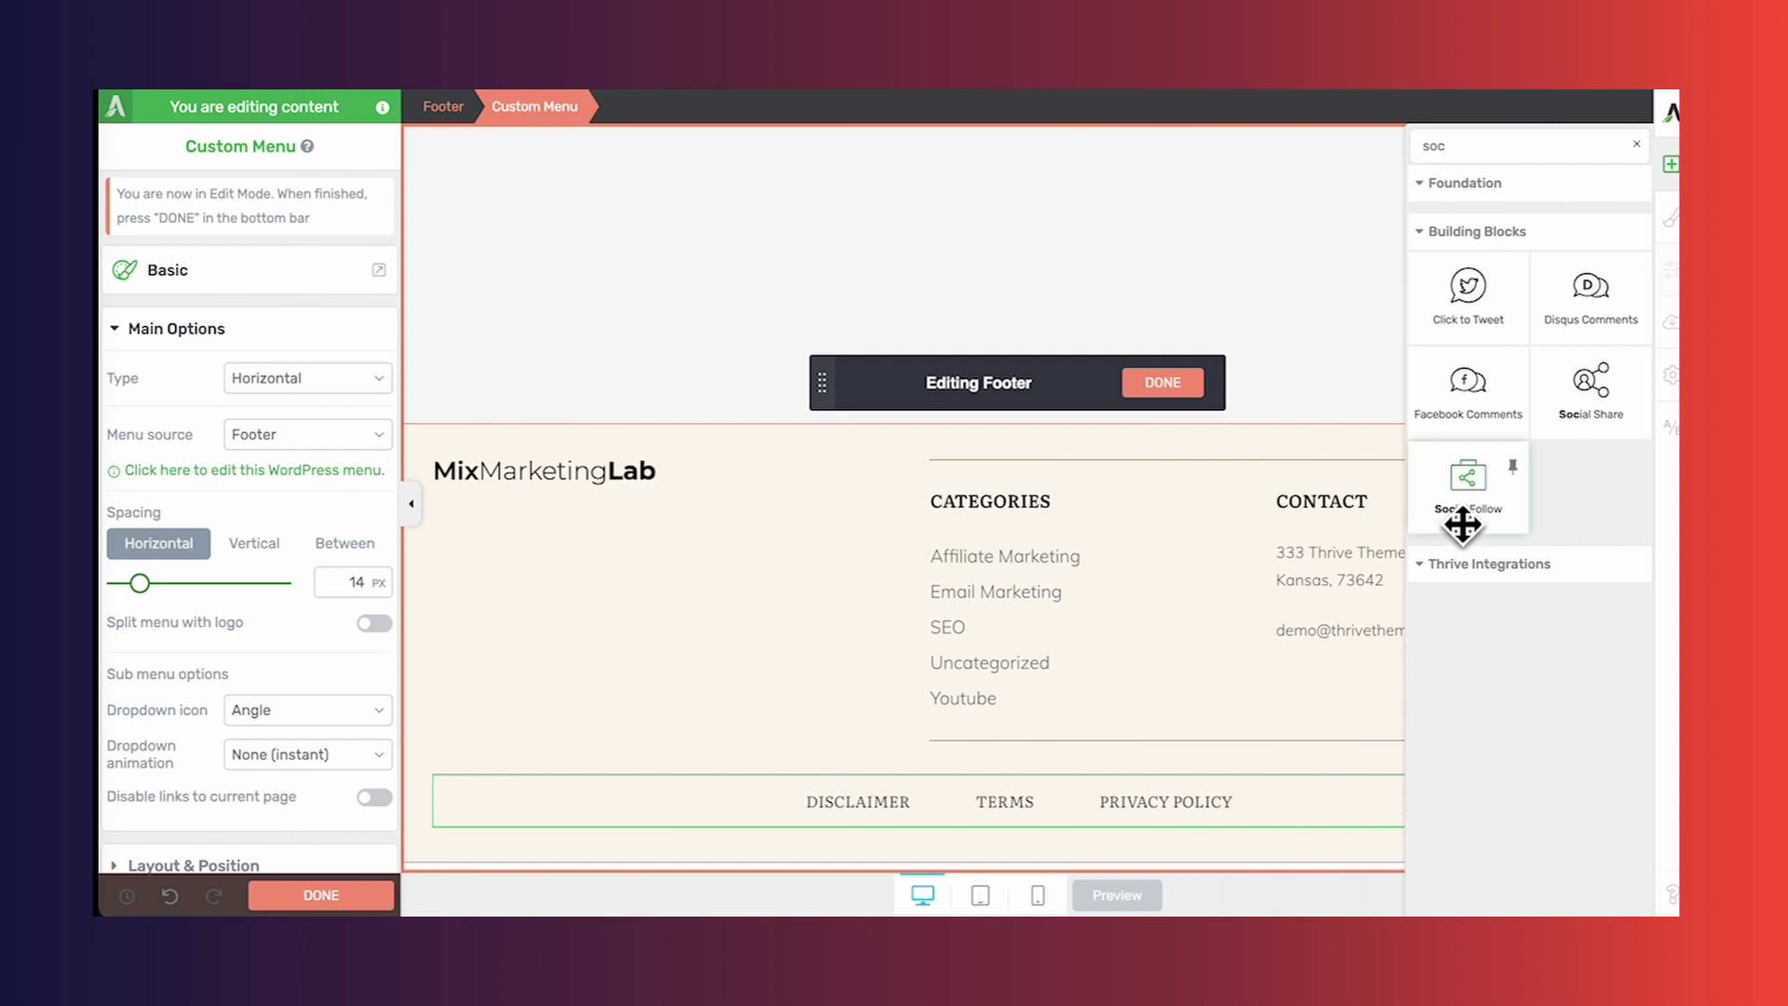
drag(1462, 524, 548, 478)
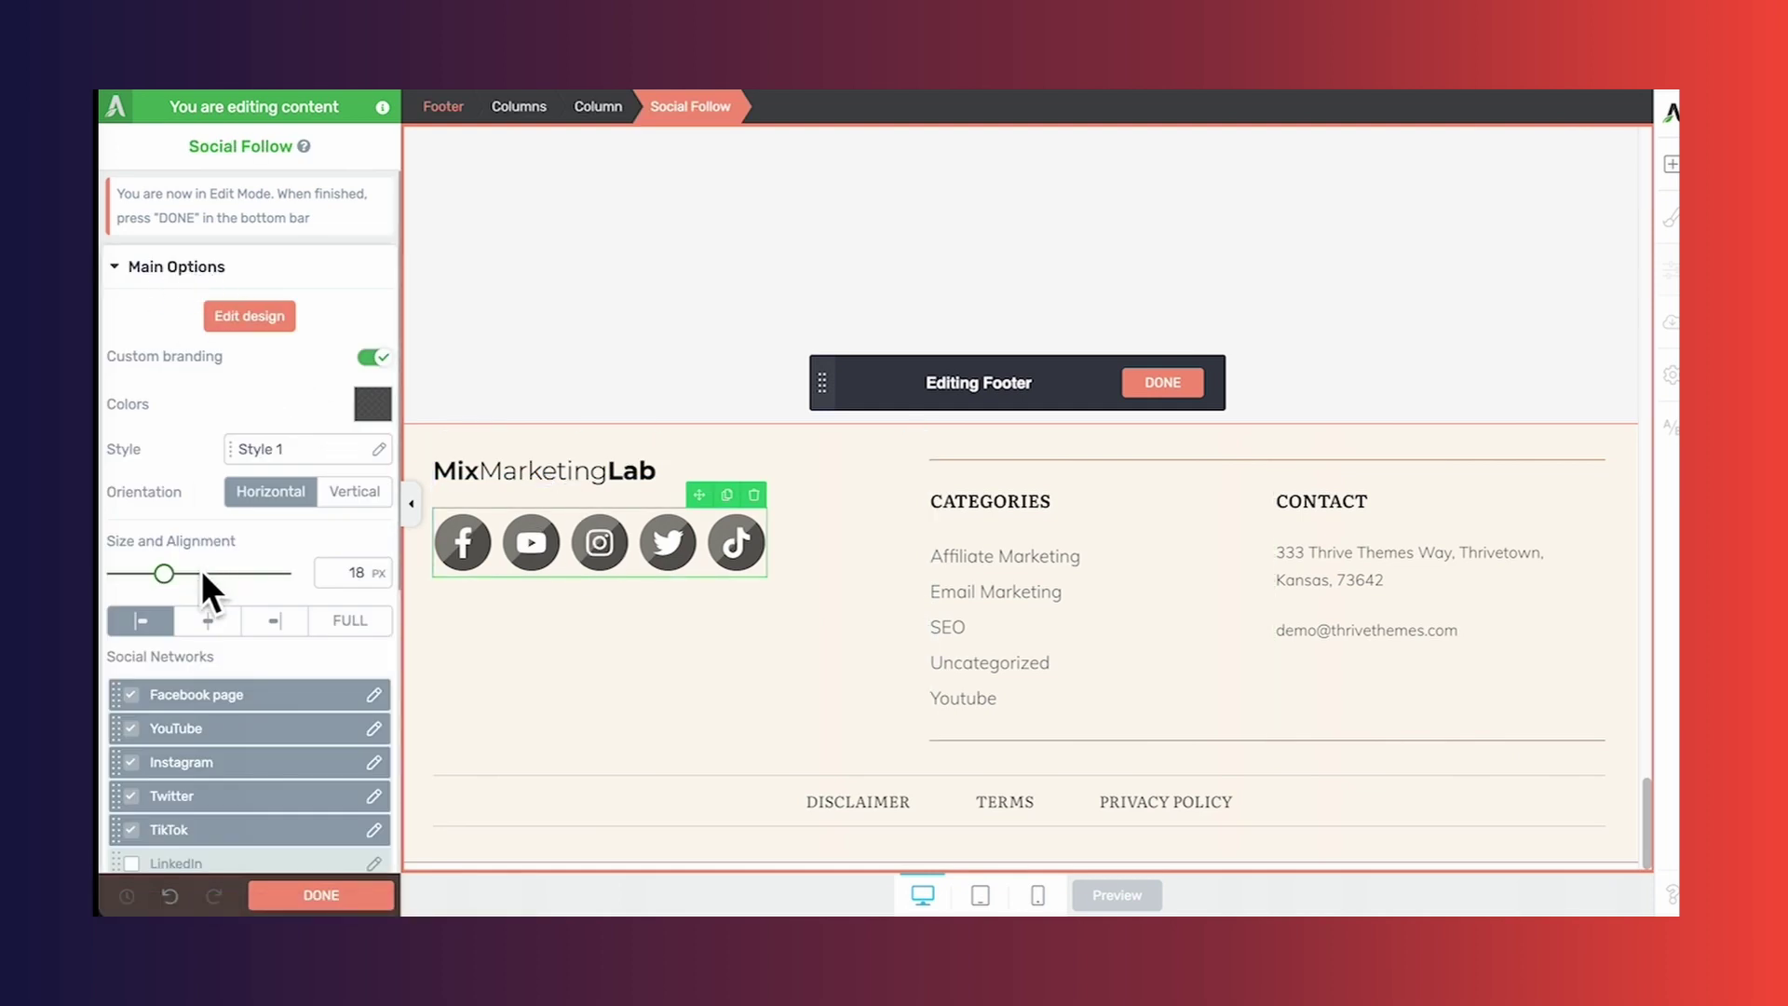
Set the social follow icons' size to 12 px and apply Style 5, the plain black icons without a background
drag(165, 574, 147, 573)
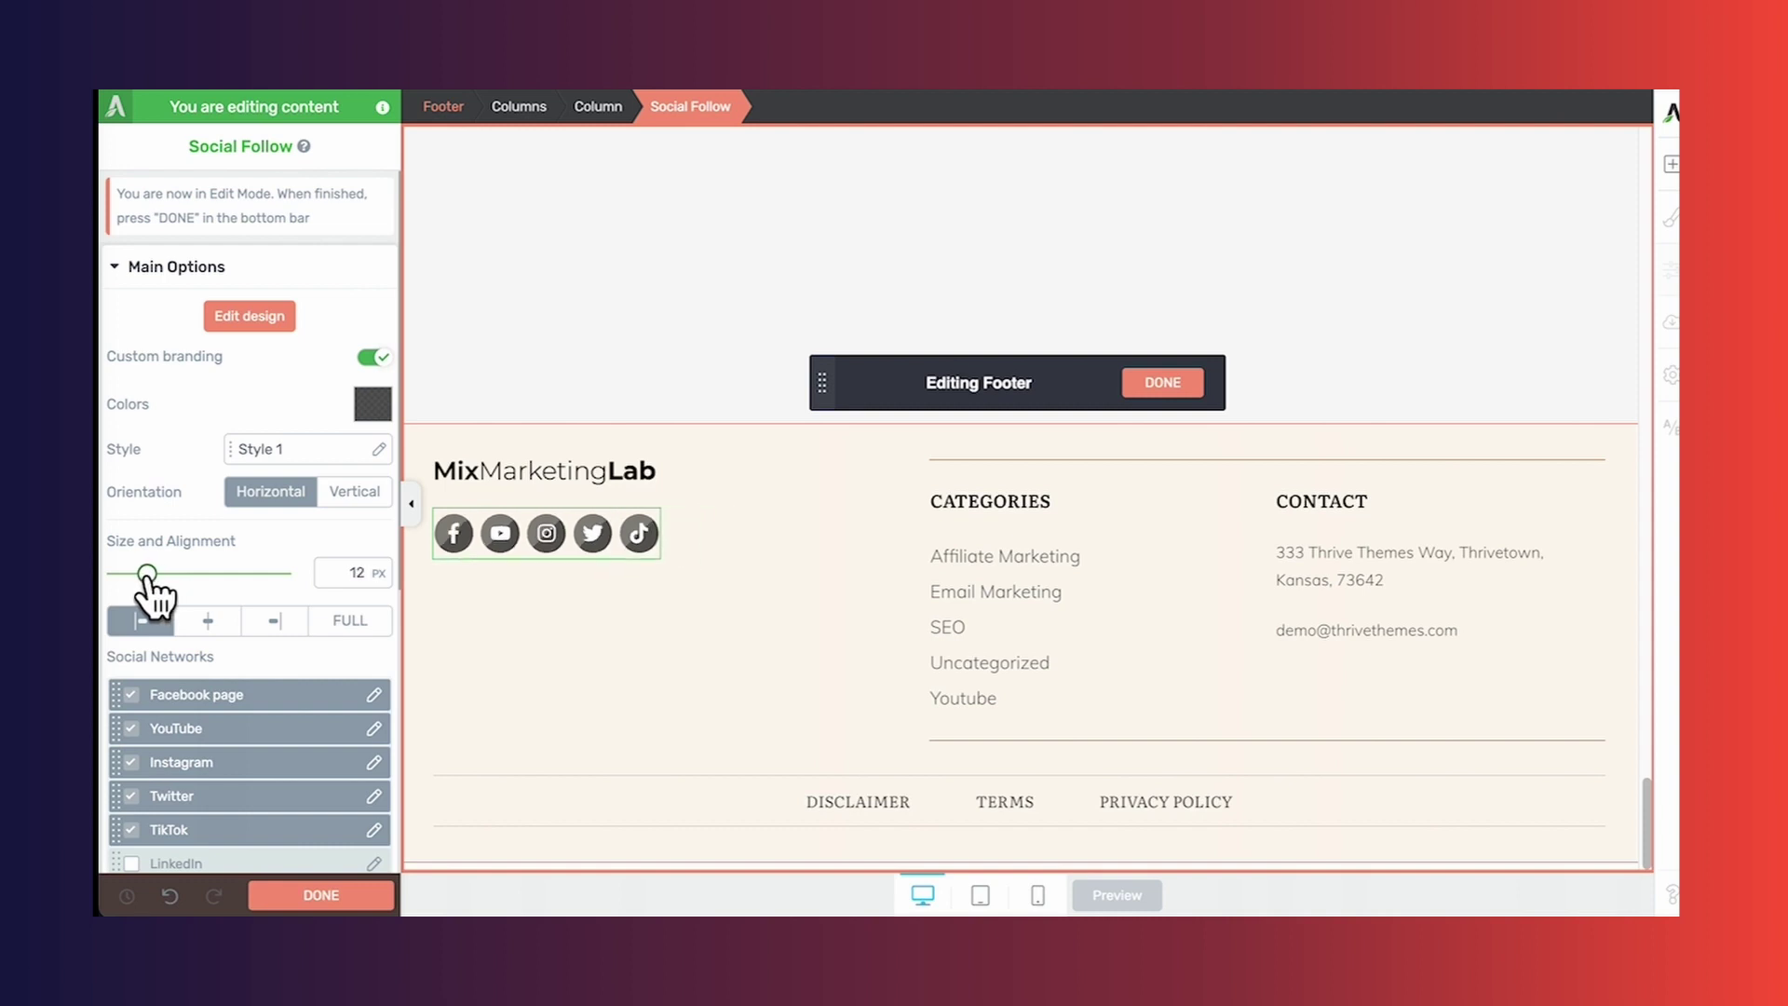
click(293, 447)
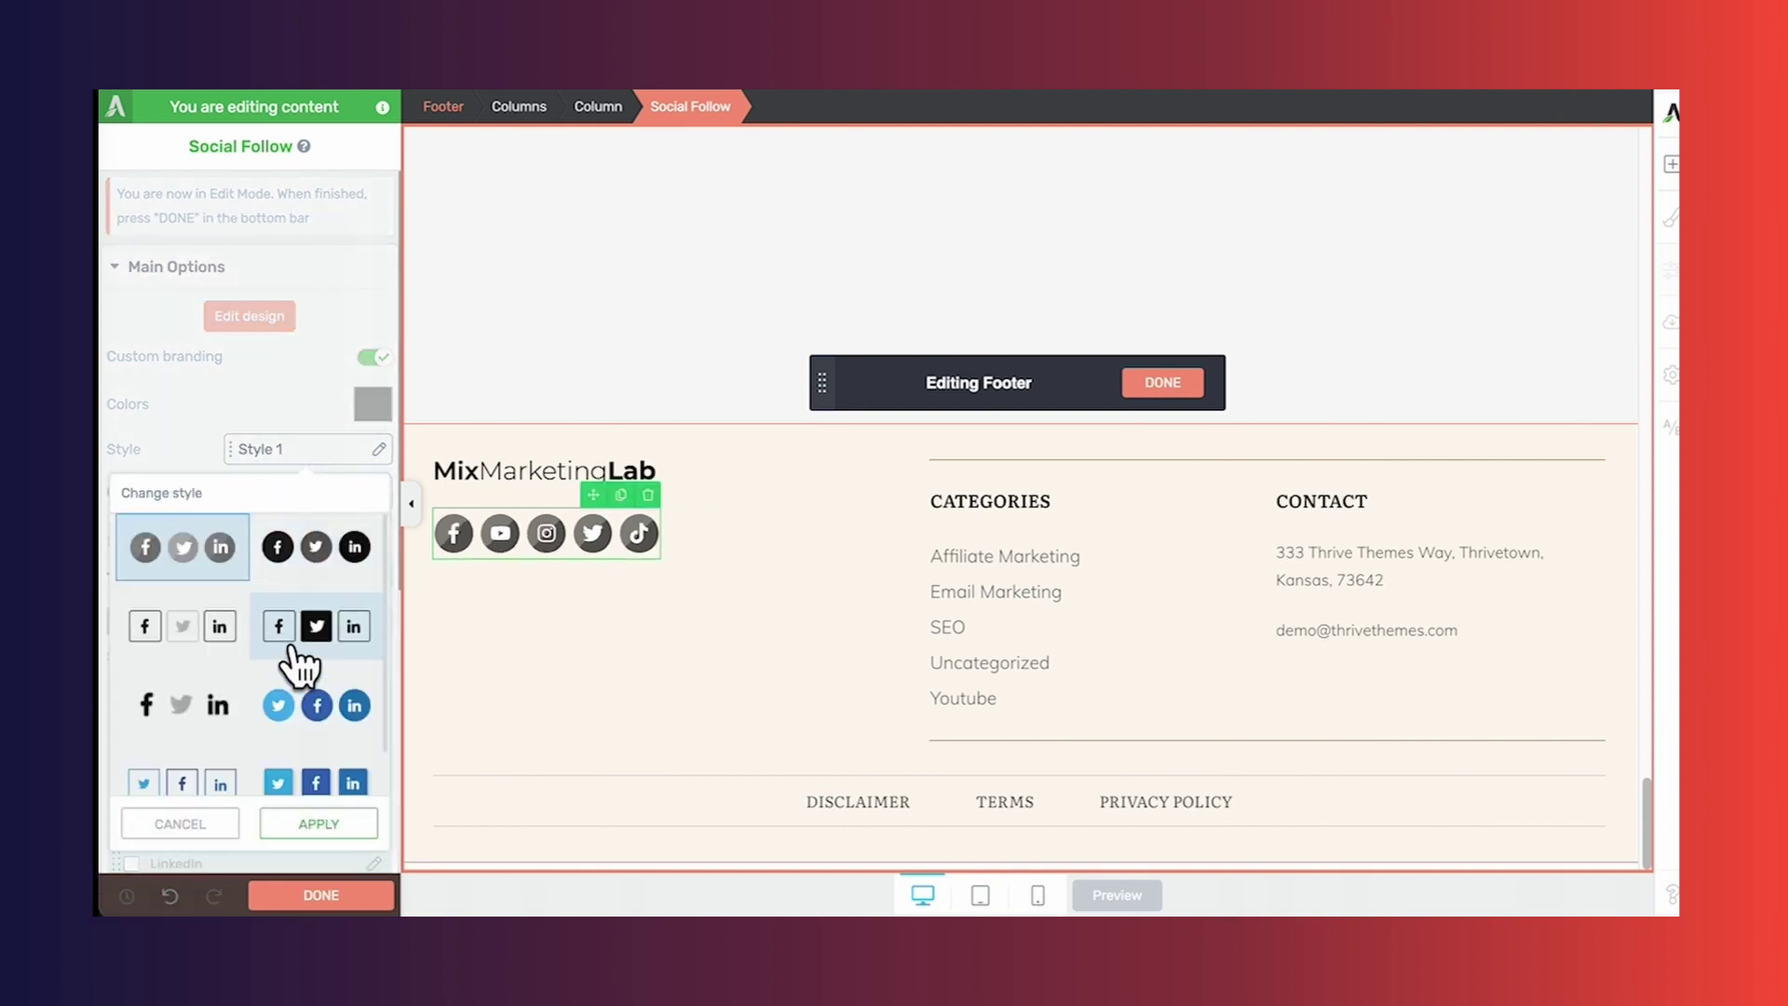
click(298, 664)
click(206, 712)
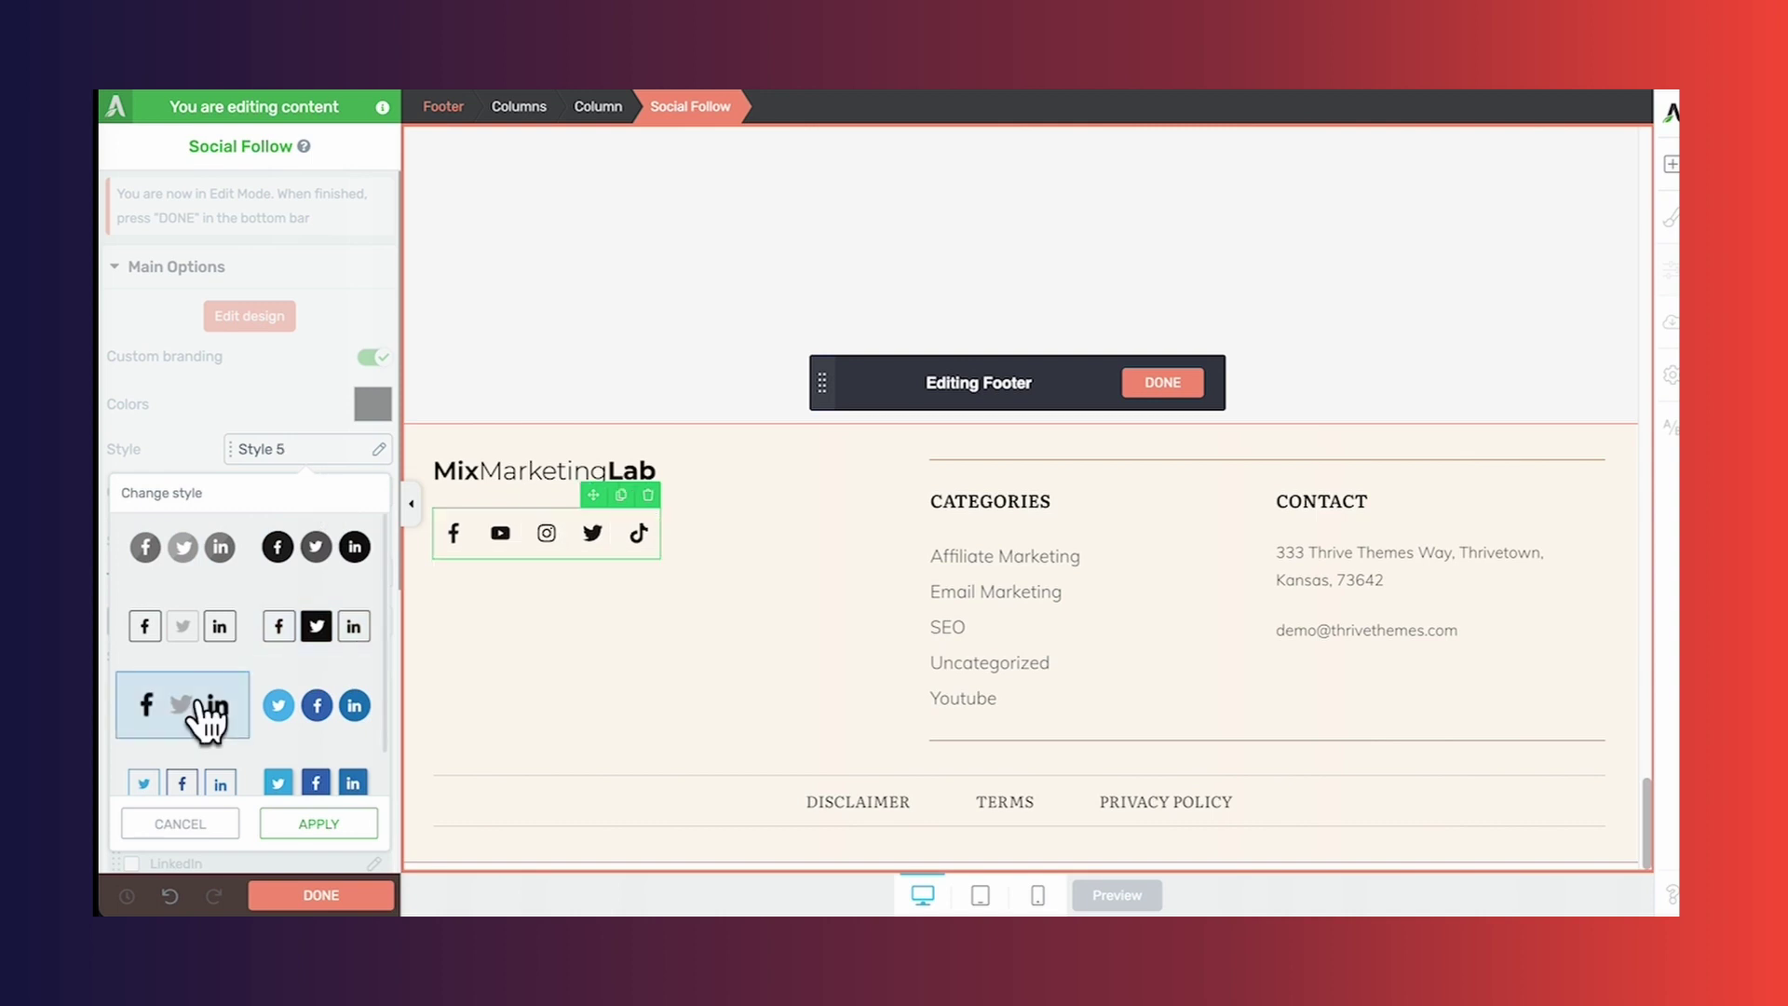
click(307, 823)
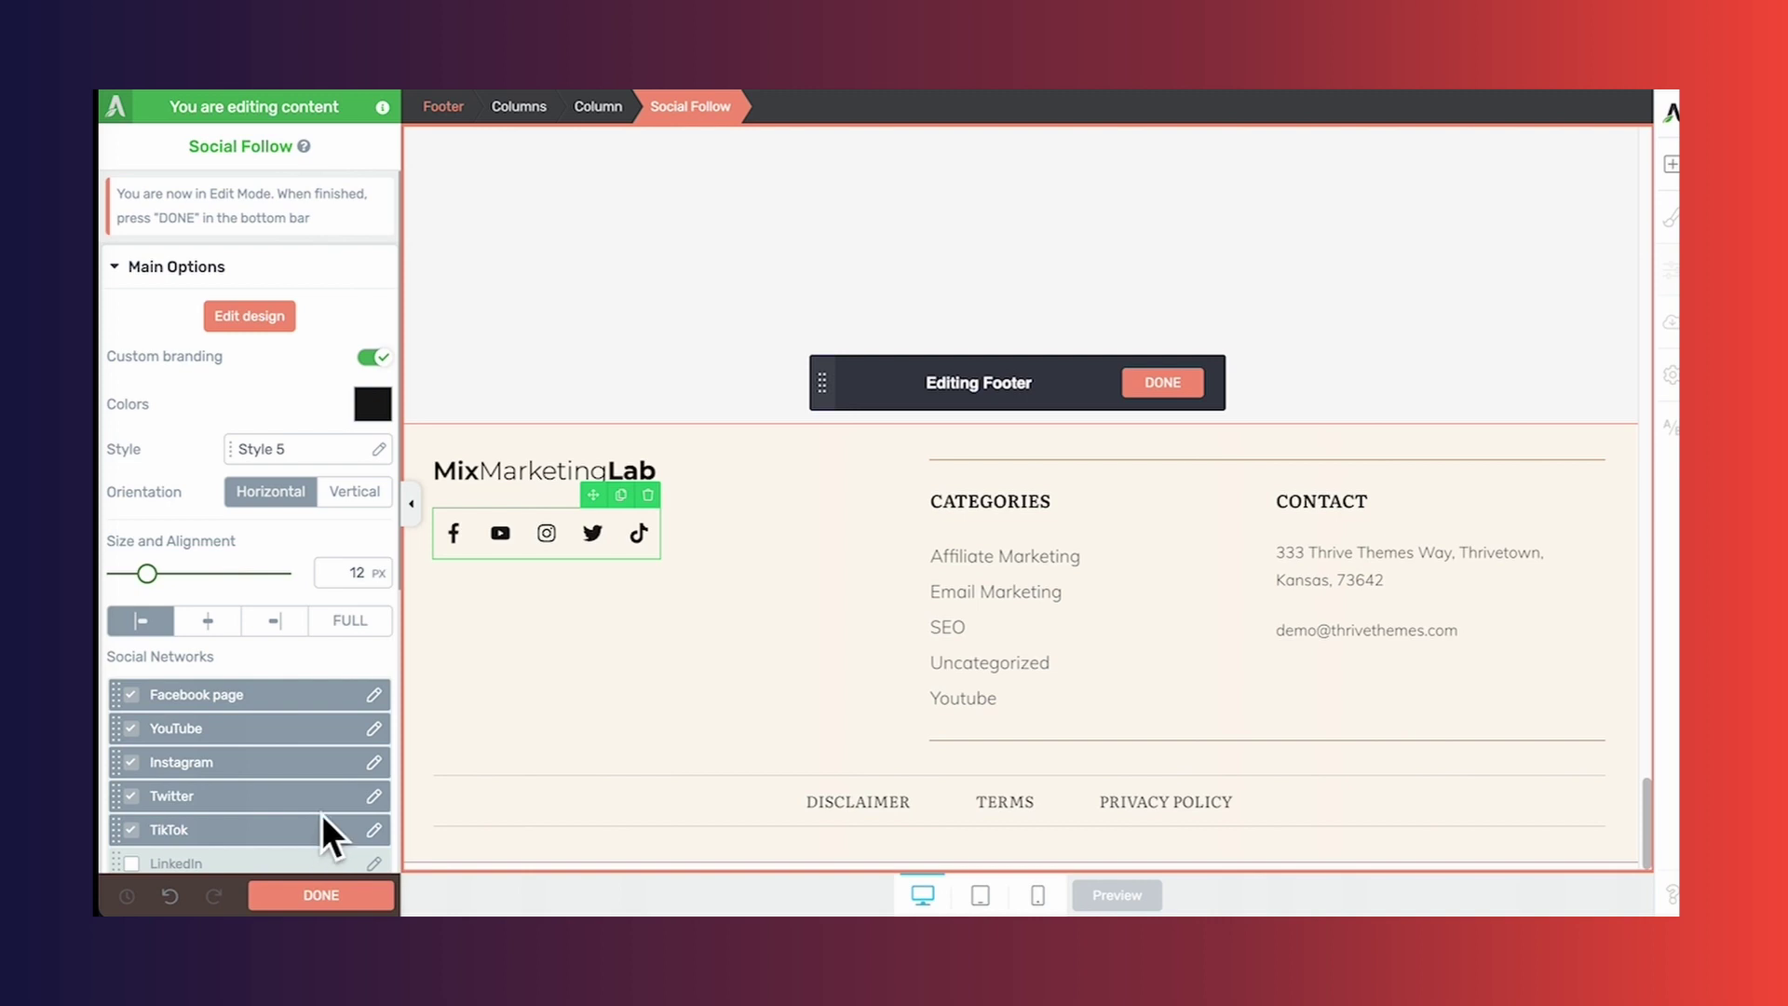
Examine the Facebook page network's link settings, comparing the static URL with the dynamic Global Site link, without applying changes
click(375, 694)
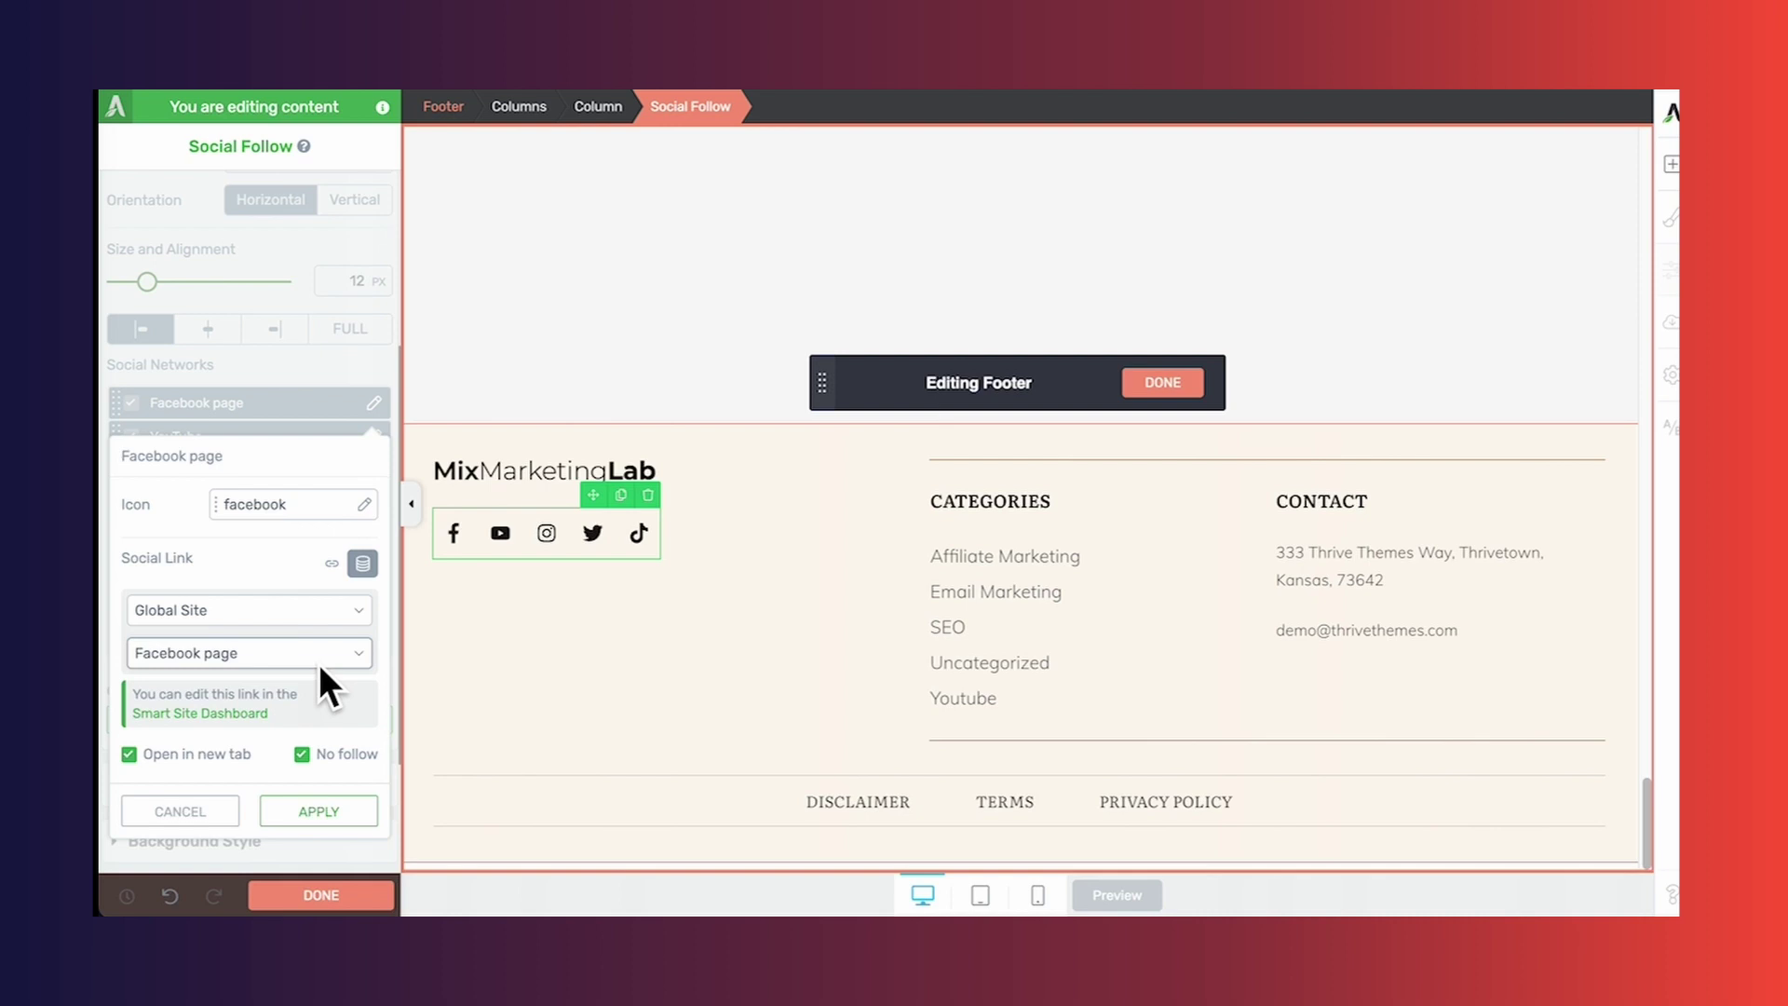
click(330, 565)
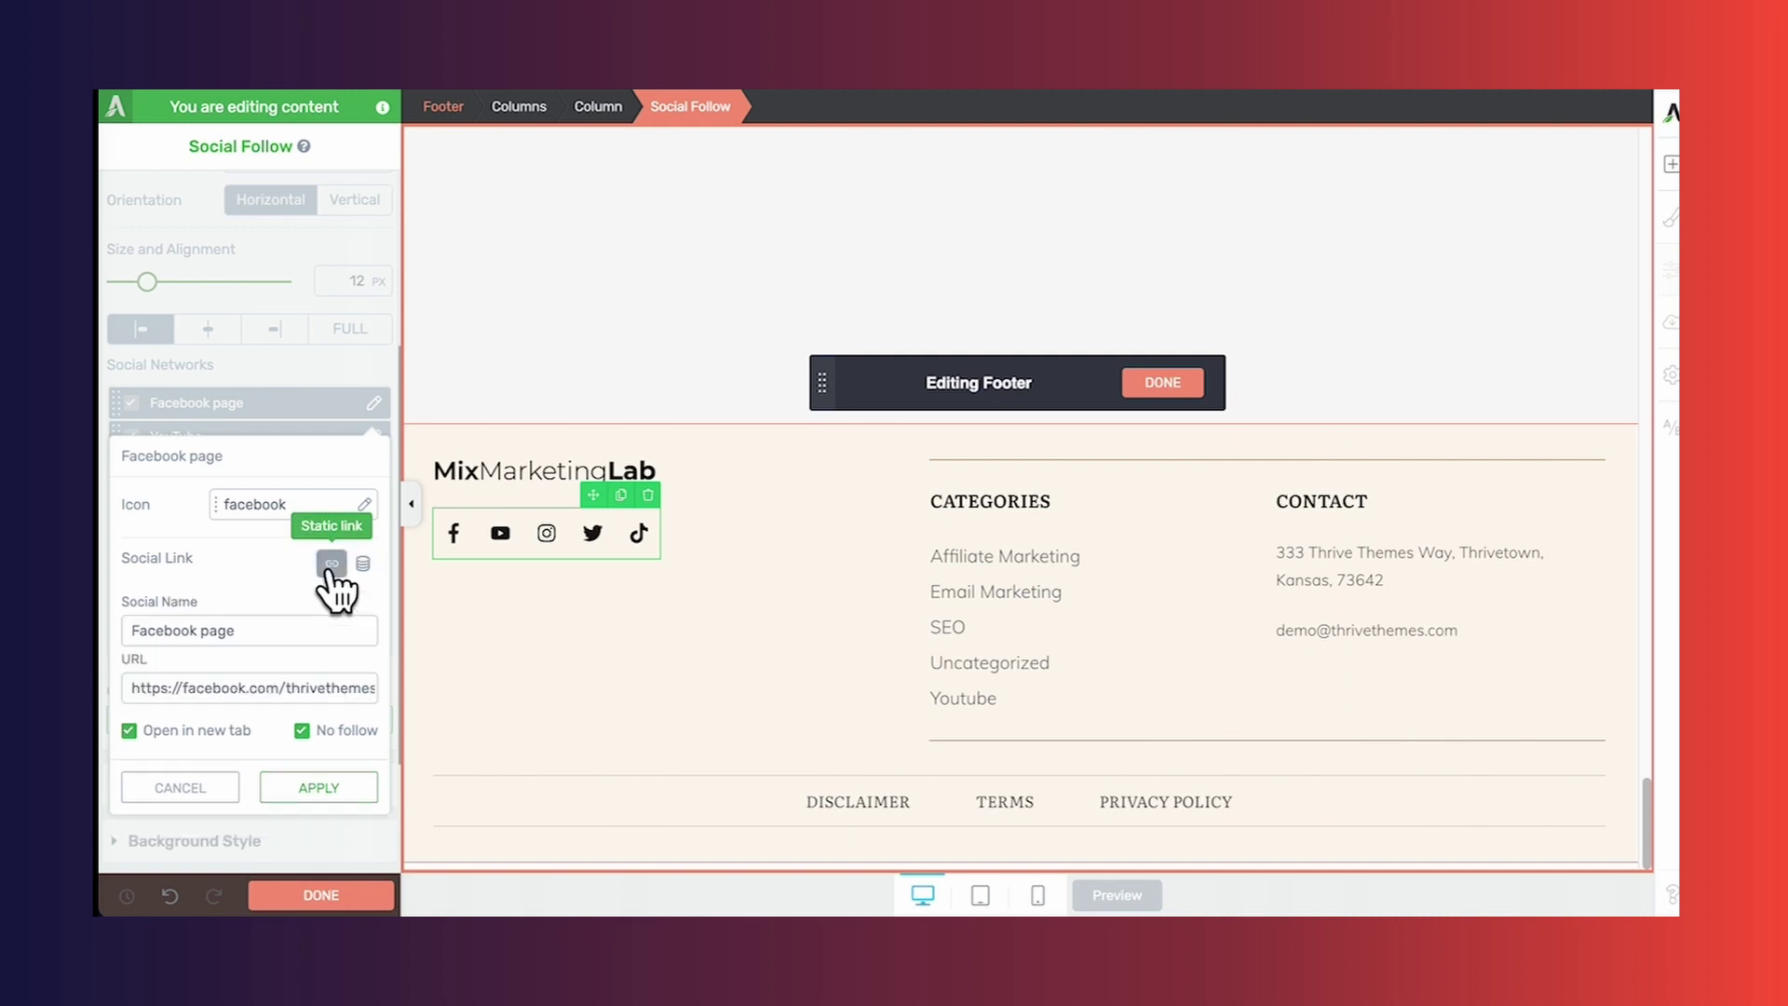
triple_click(340, 696)
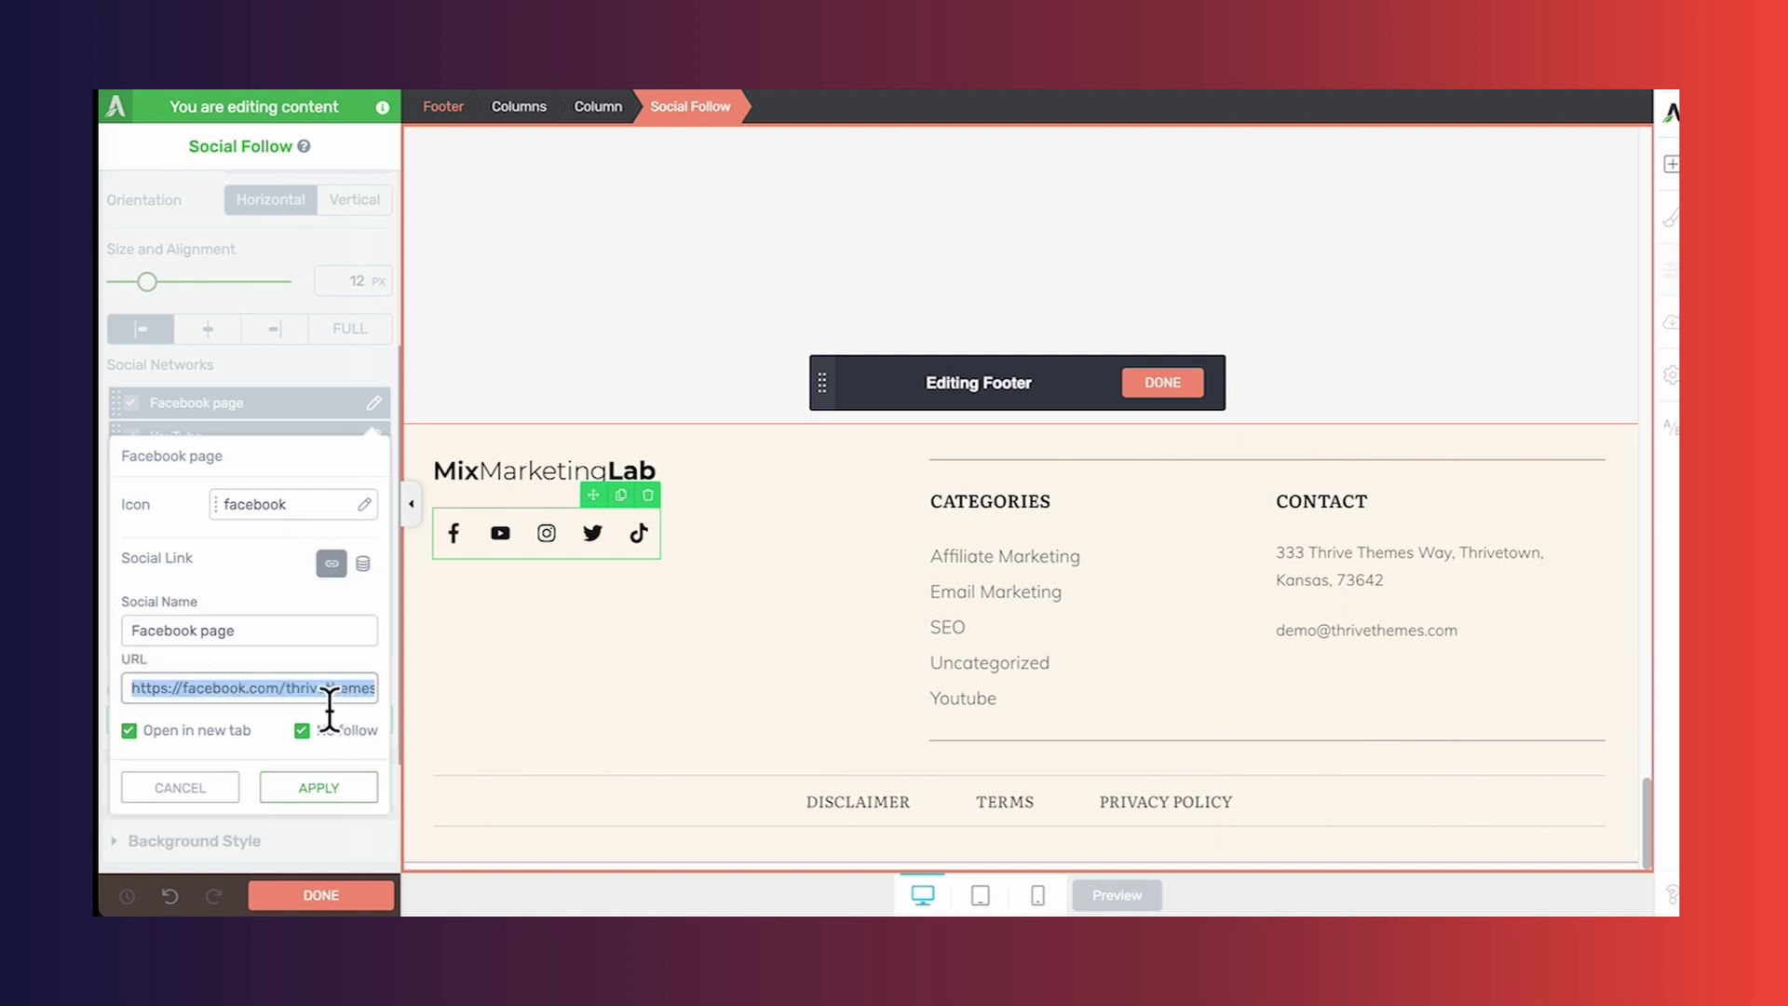
click(363, 564)
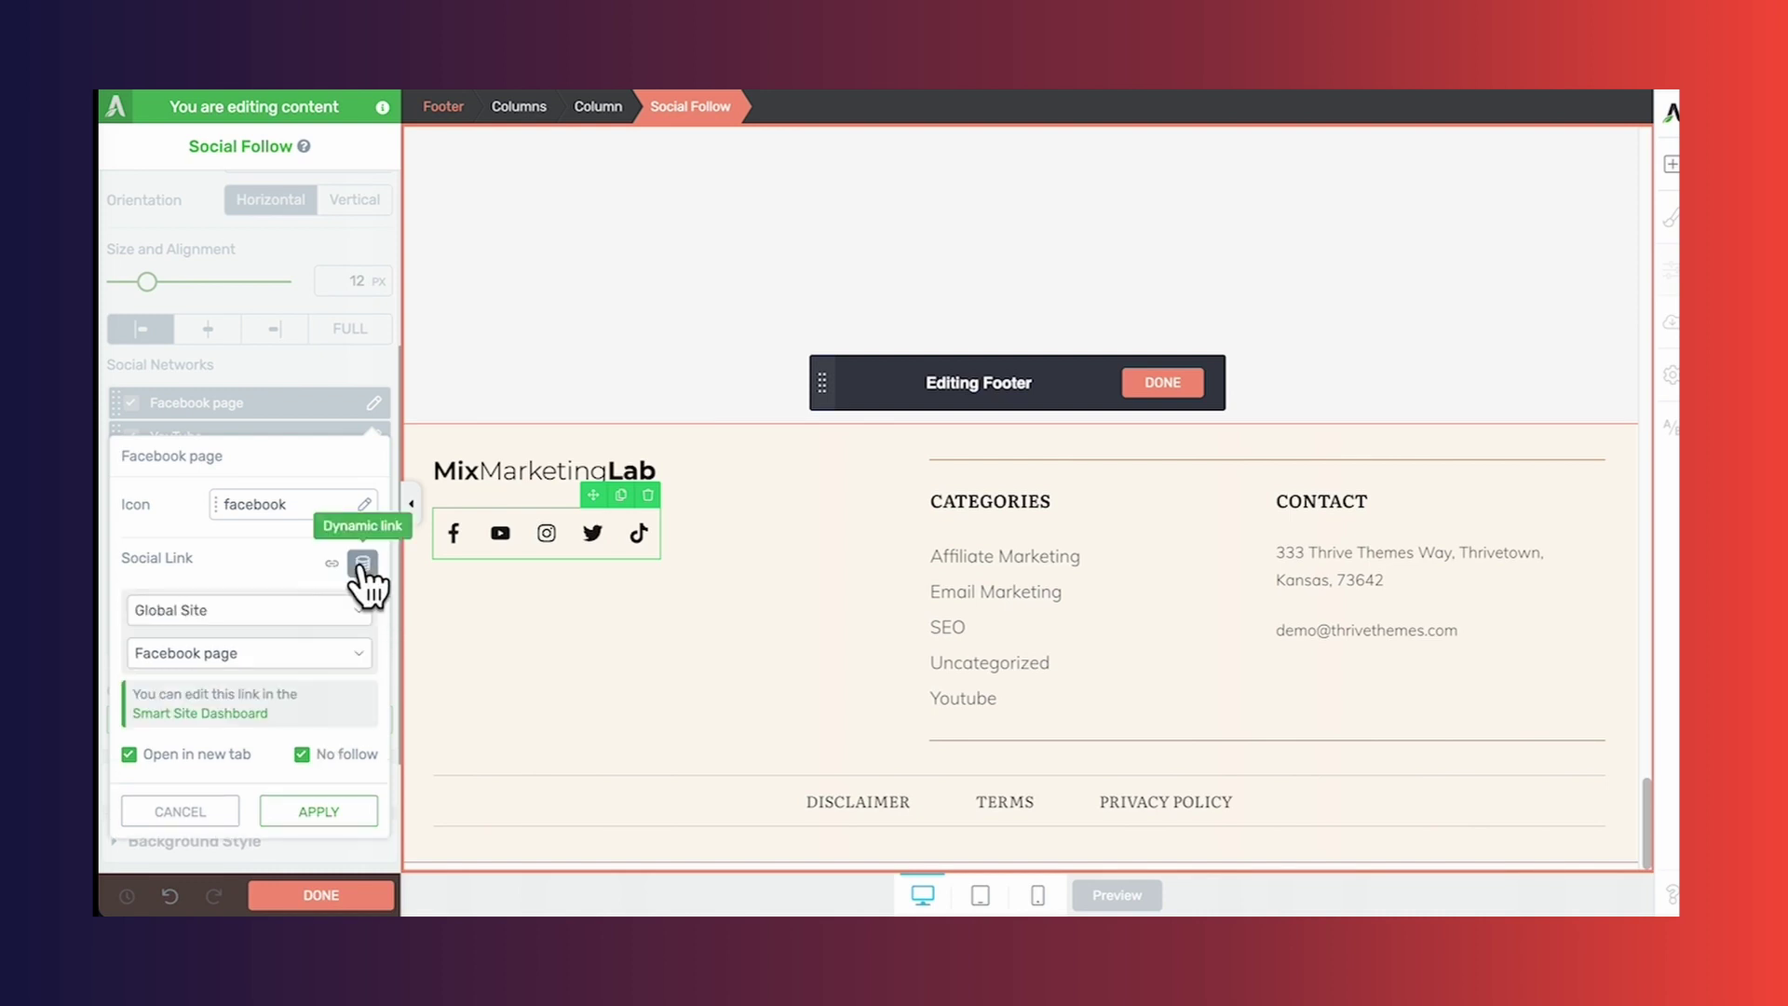
click(726, 628)
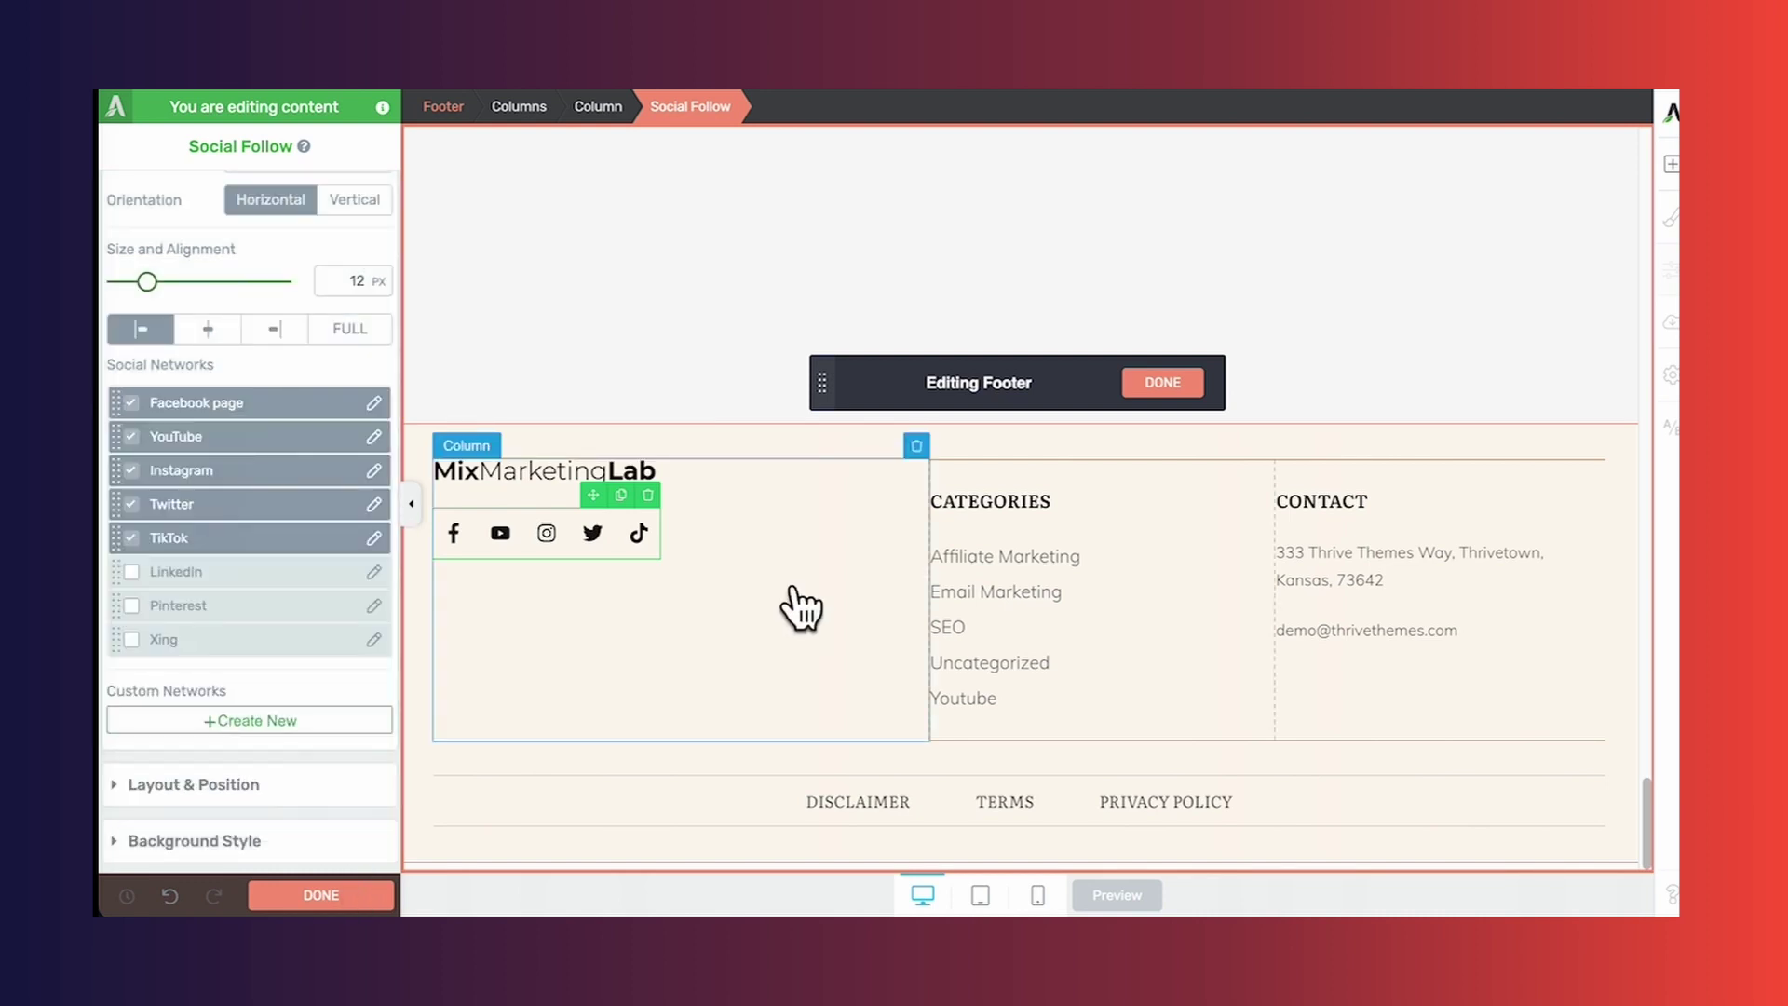
Browse the full list of elements available for the footer, from the Foundation group through Building Blocks to Thrive Integrations
click(1669, 166)
scroll(1553, 479, down, 1)
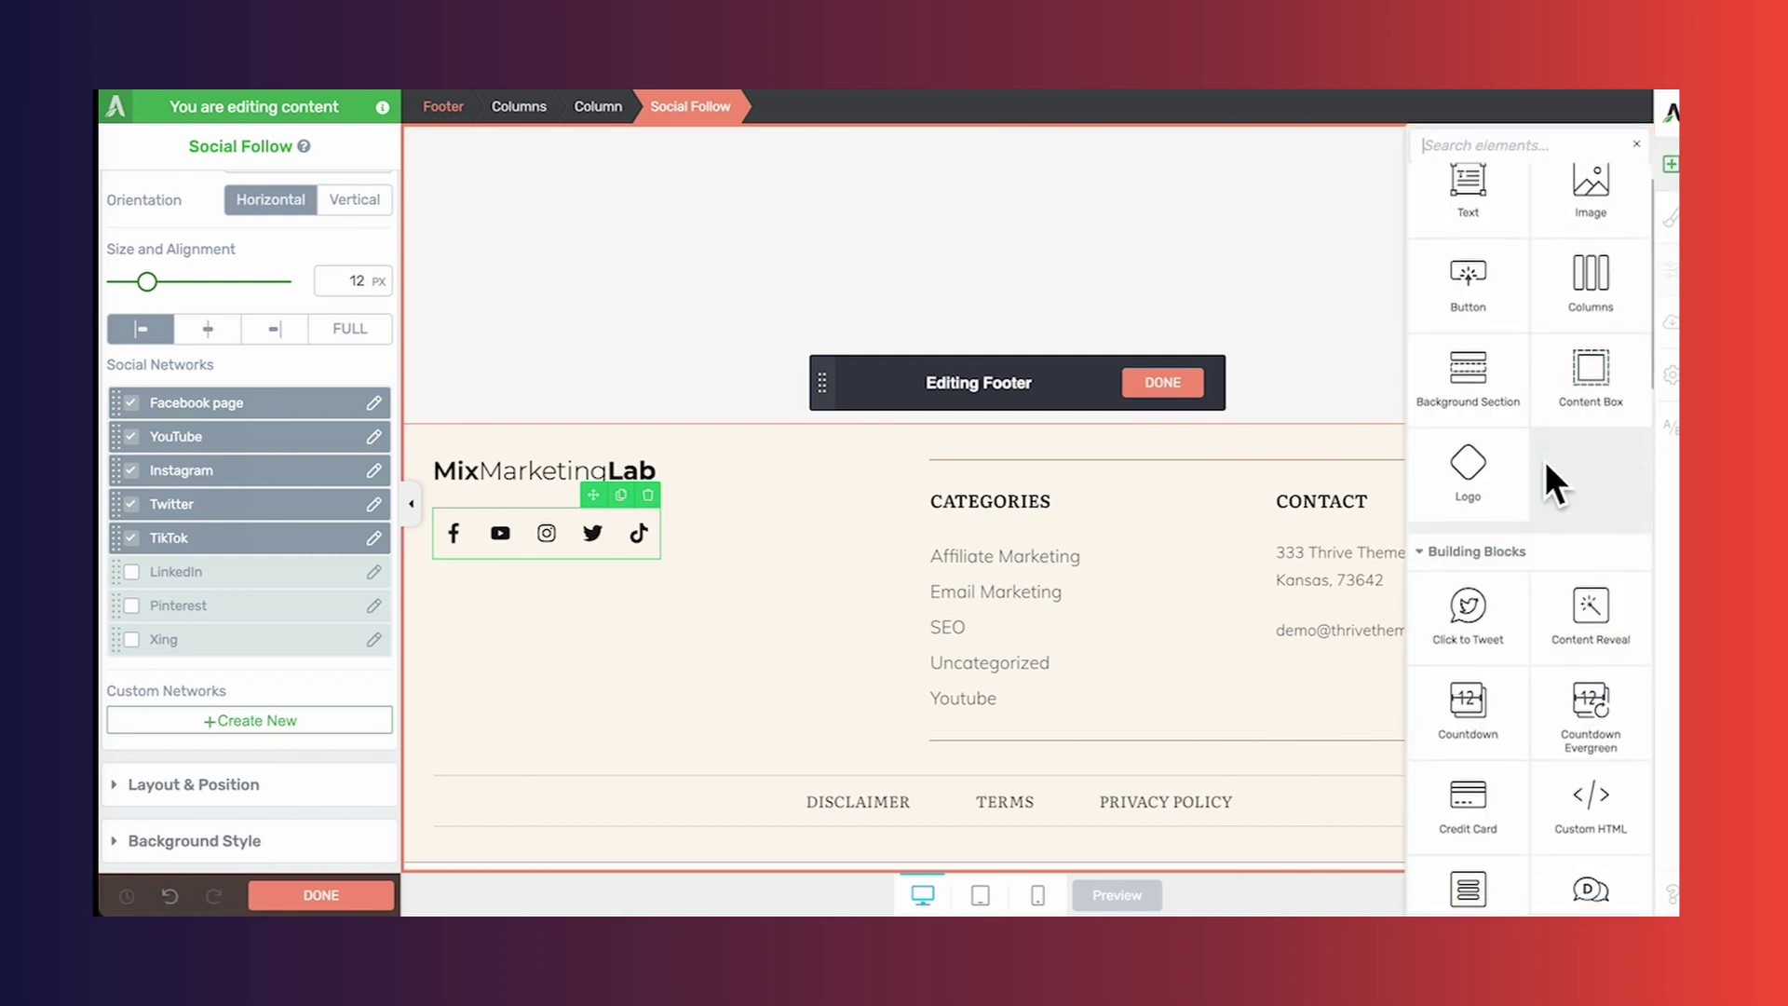
scroll(1554, 479, down, 2)
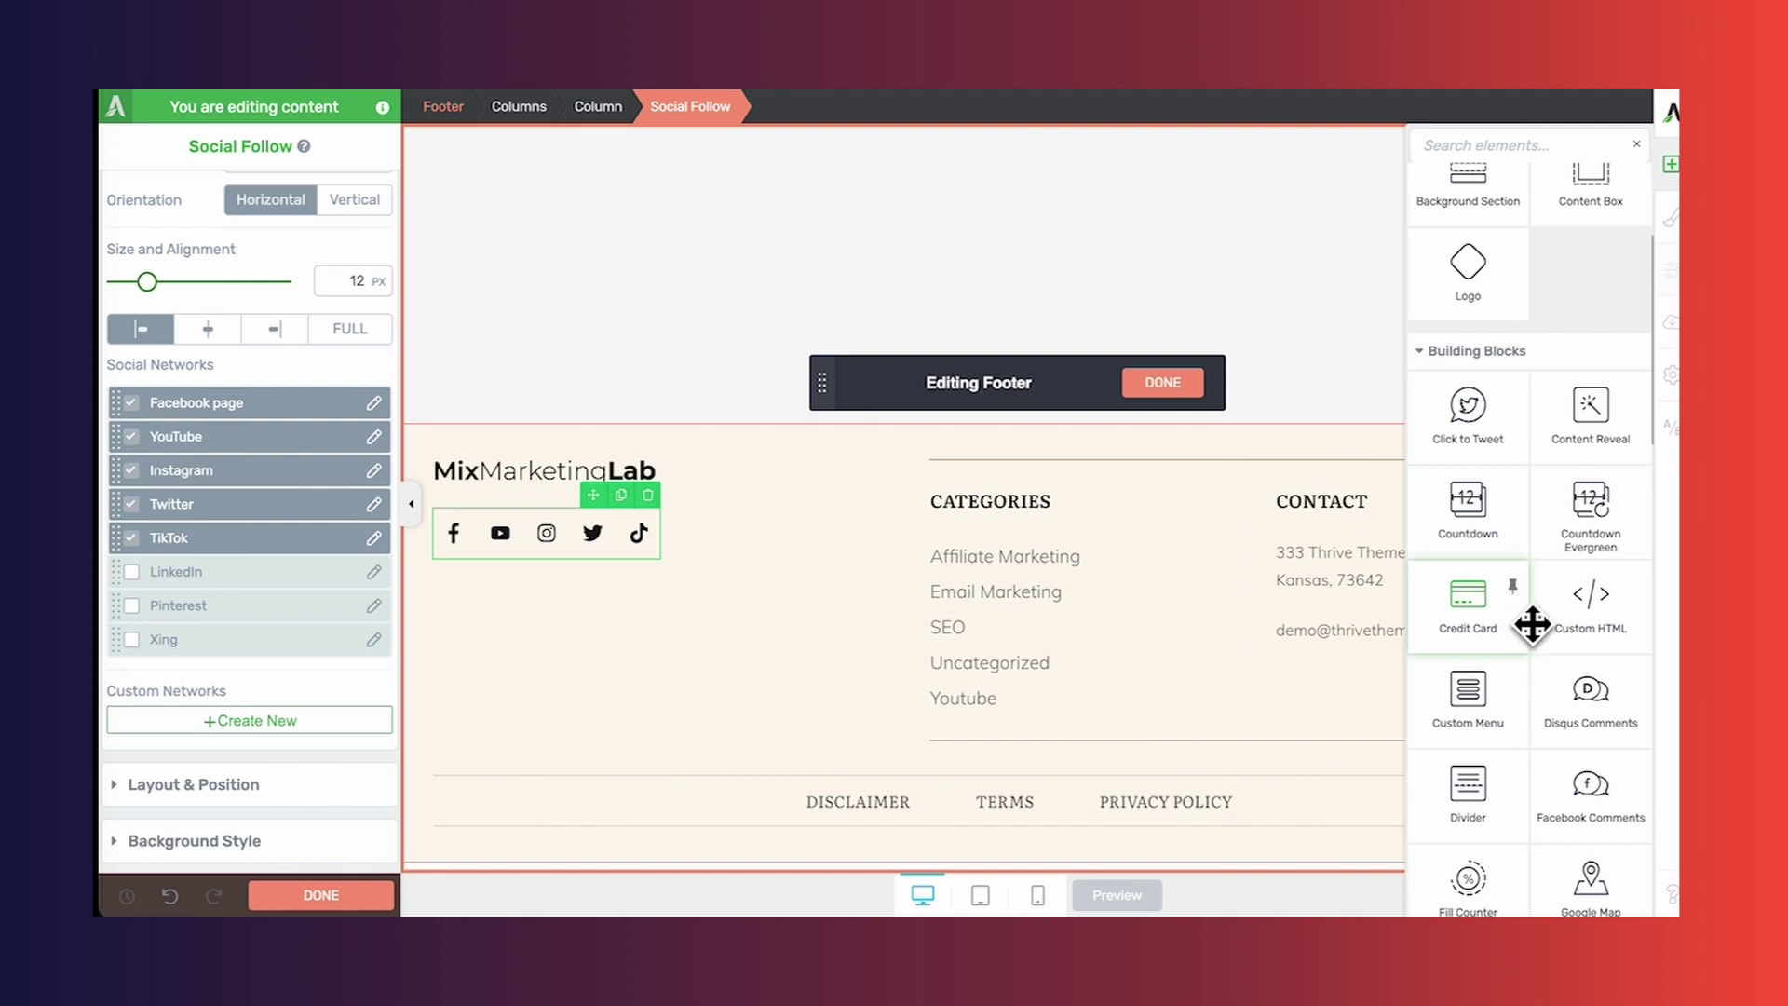
scroll(1570, 630, down, 3)
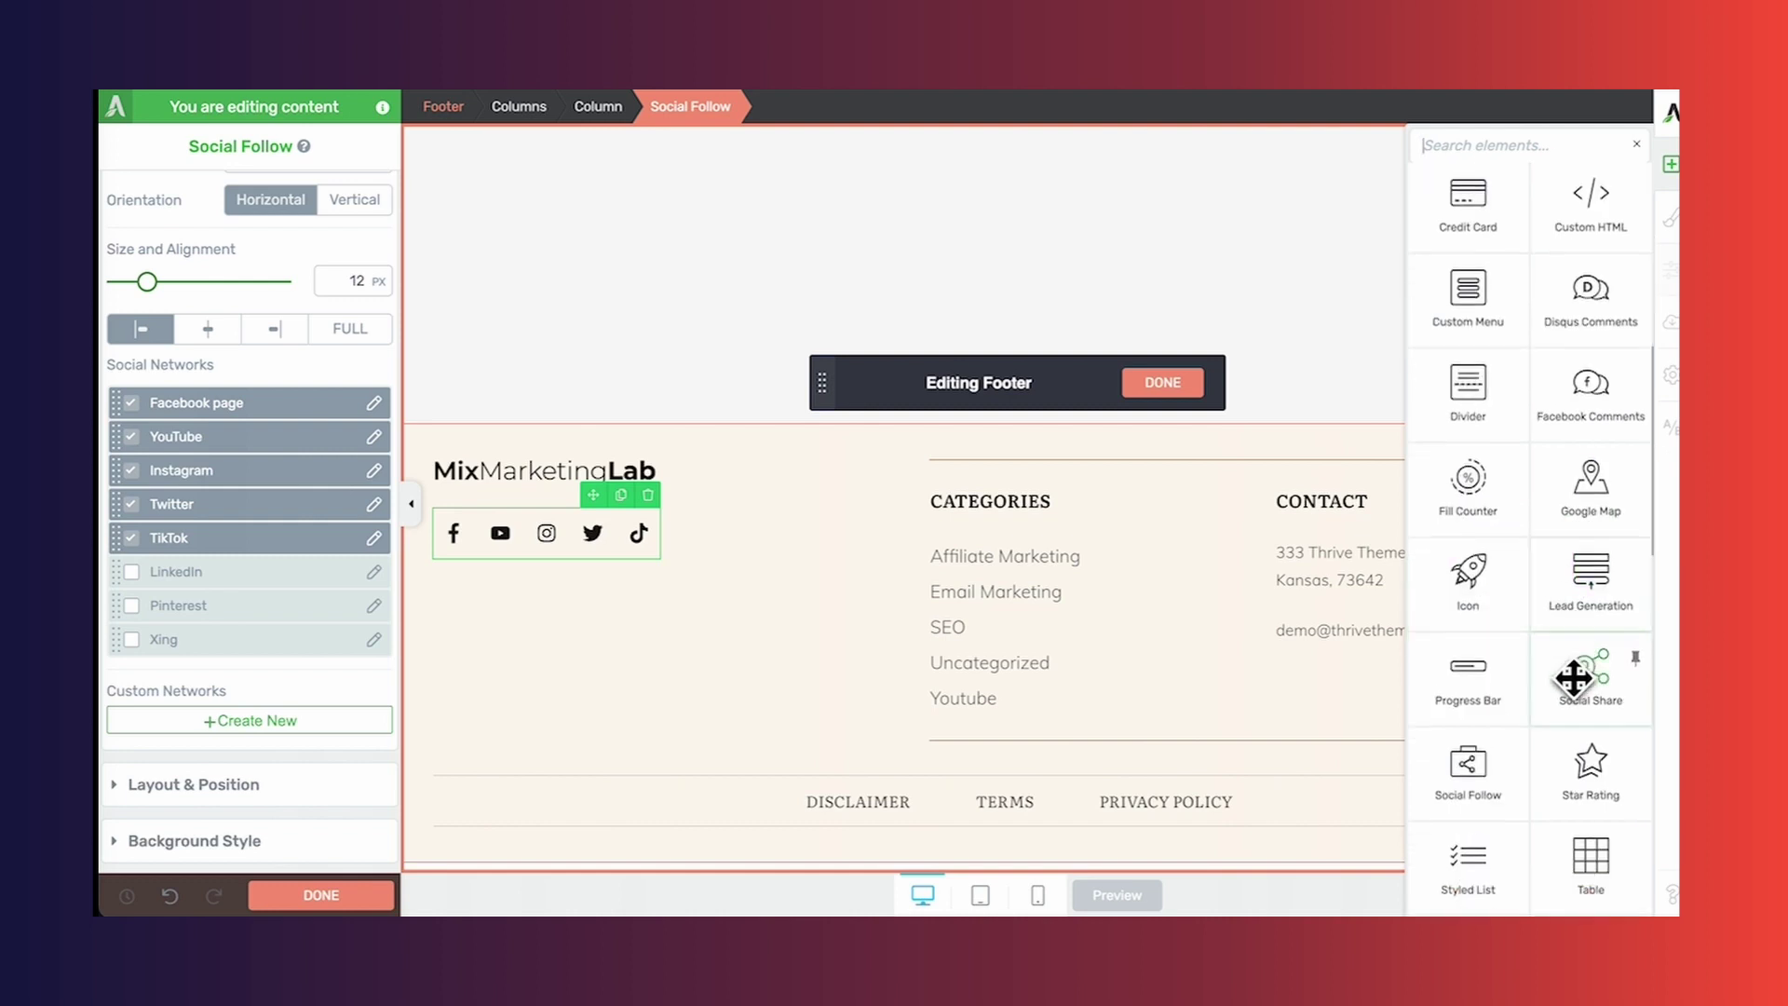
scroll(1583, 726, down, 1)
scroll(1580, 794, down, 2)
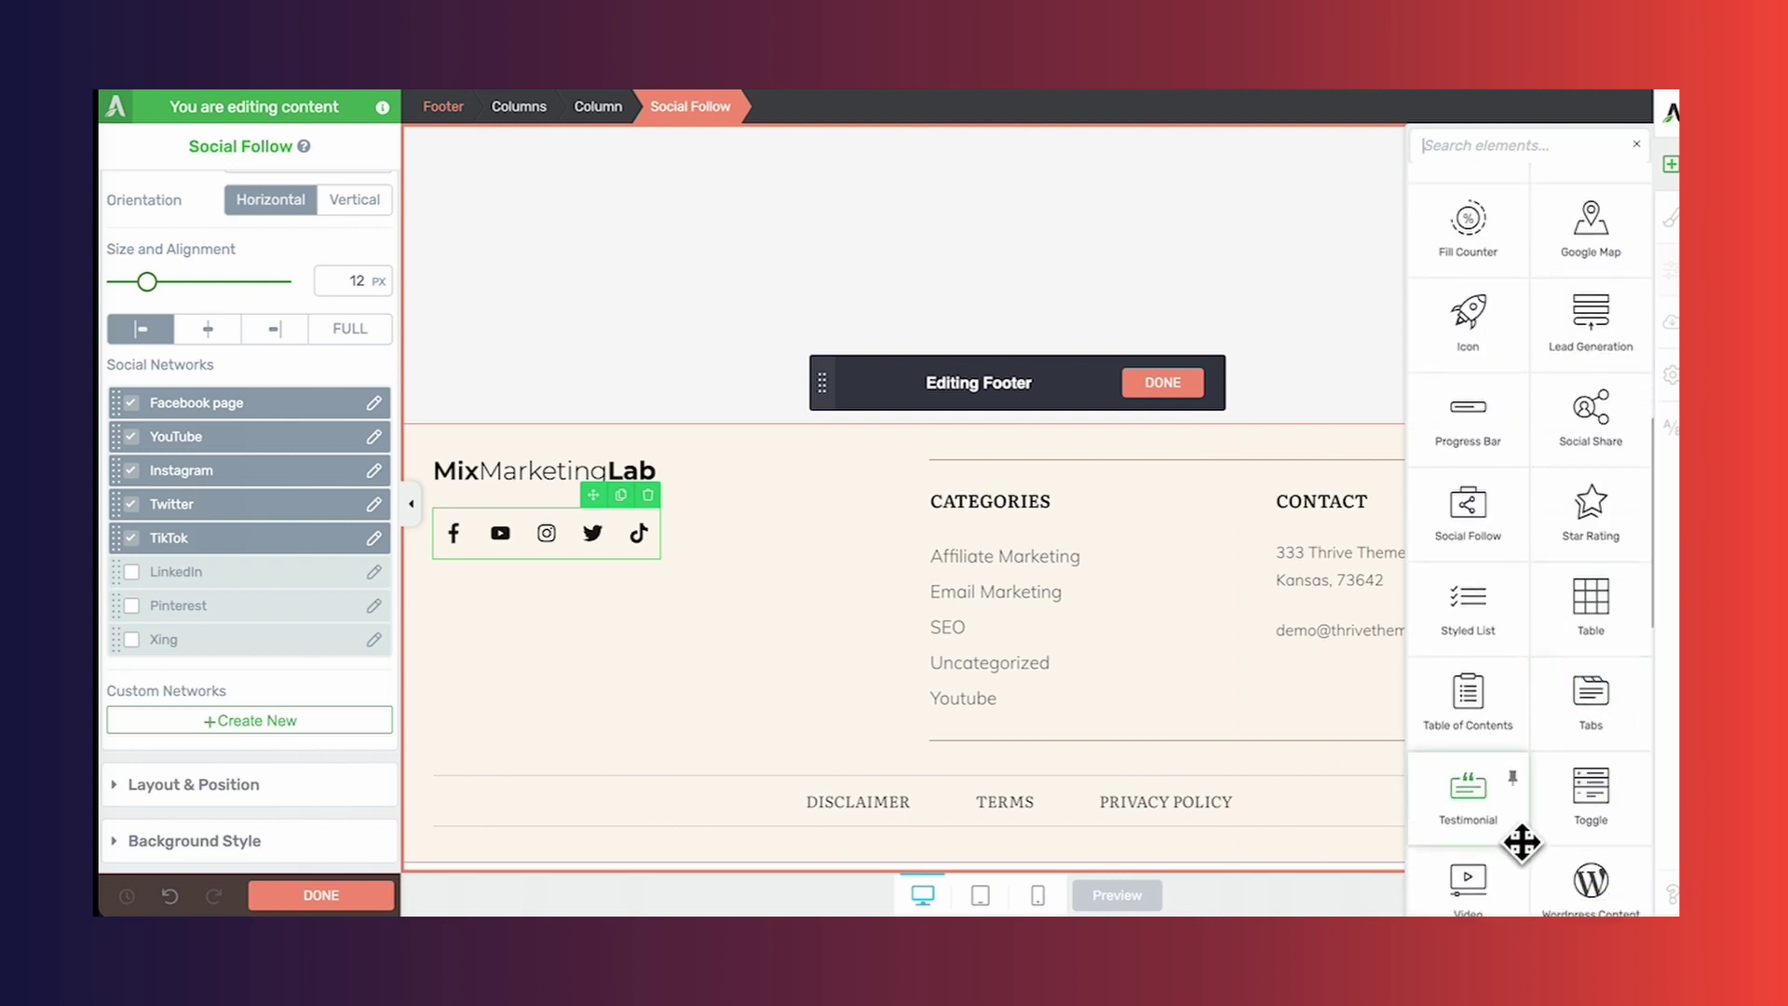
scroll(1569, 511, down, 5)
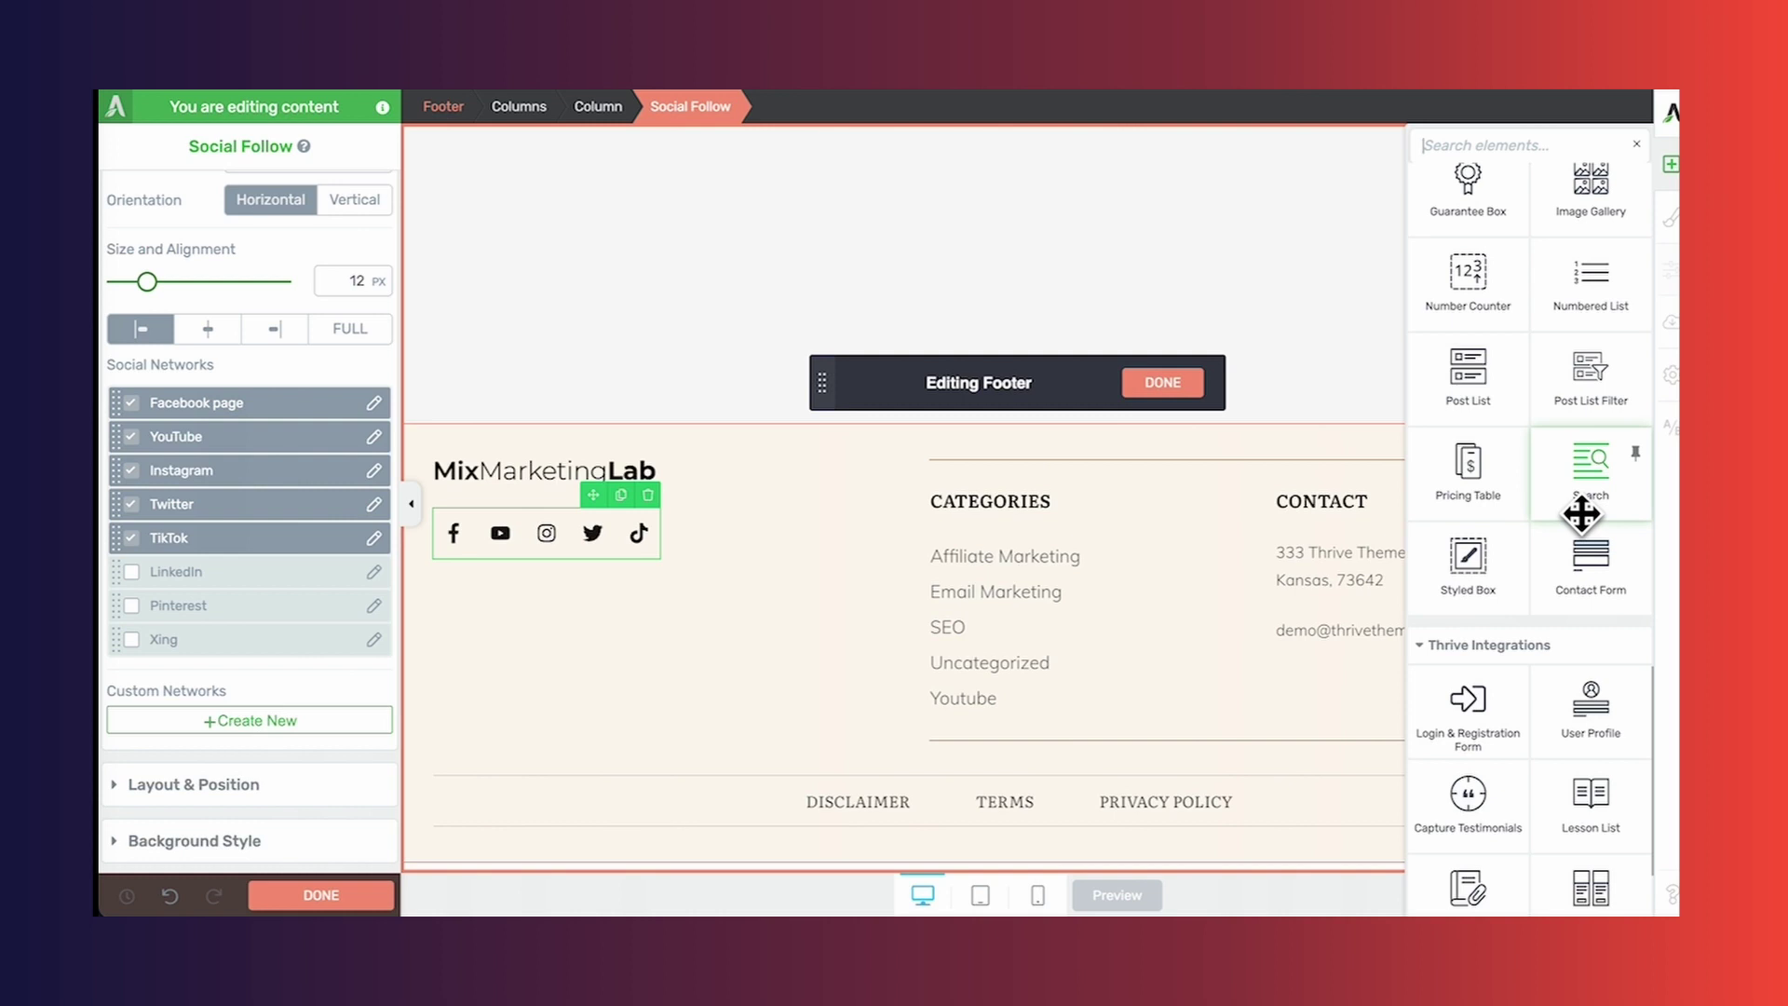
scroll(1634, 619, down, 2)
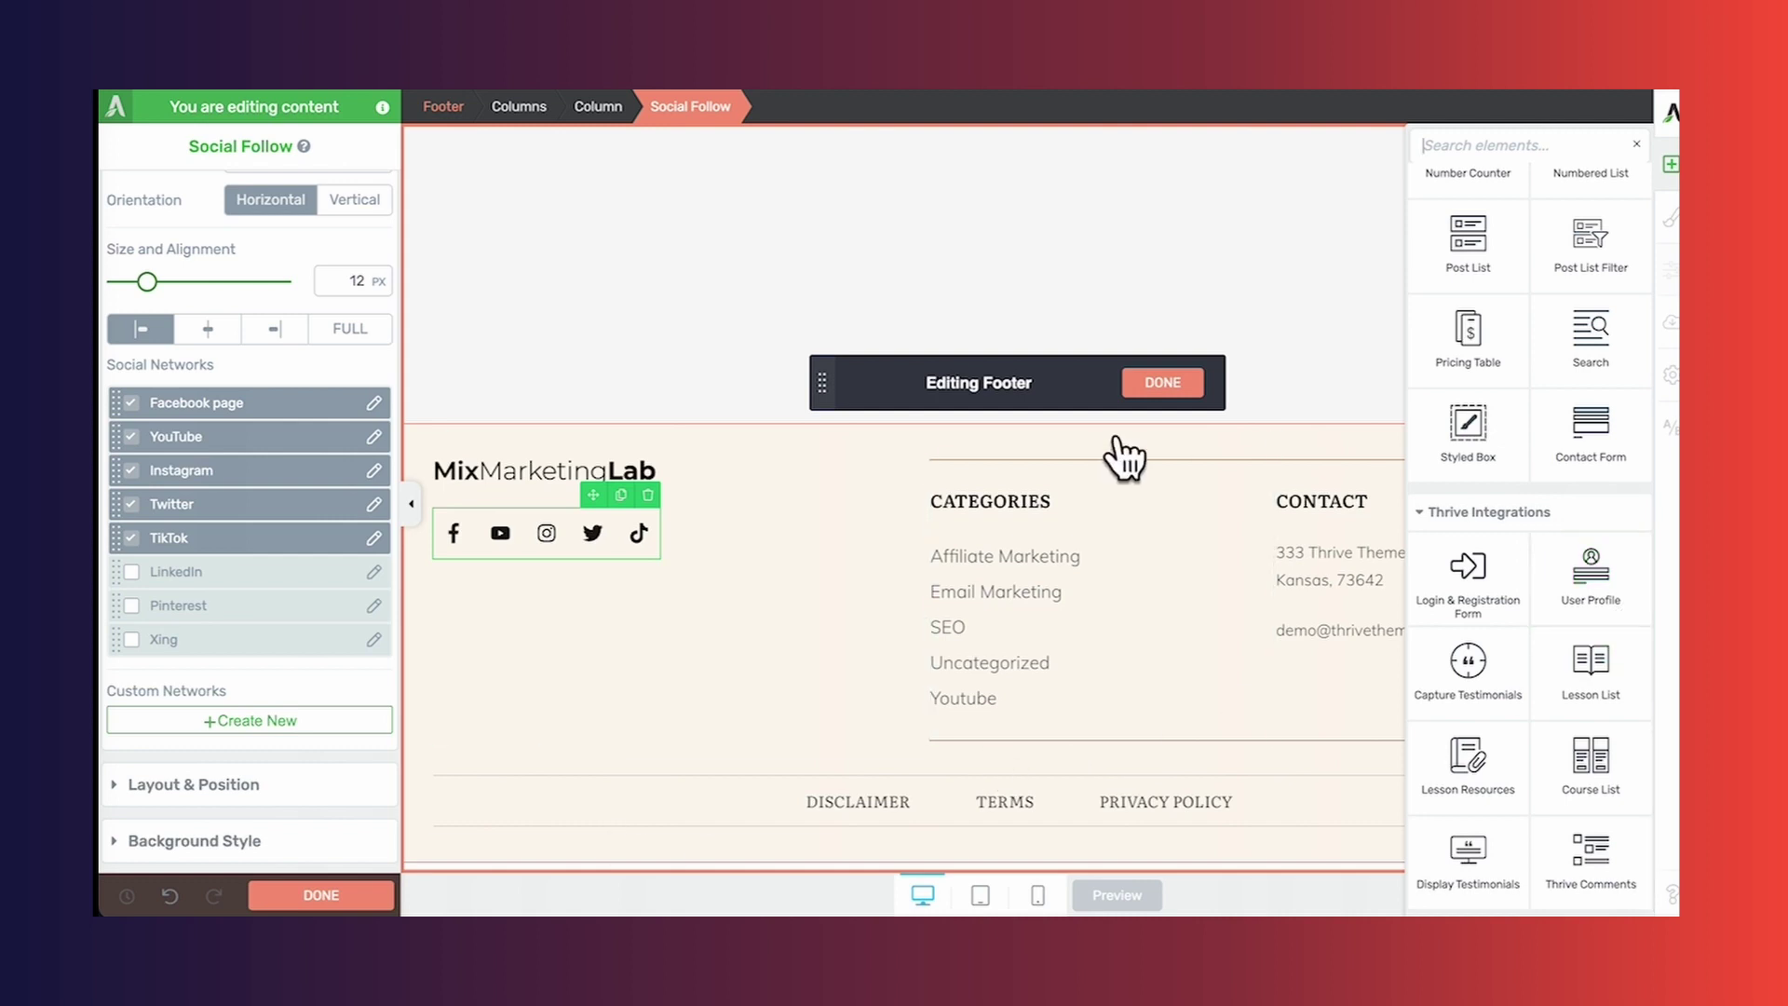
Finish editing the footer and return to the landing page content
click(1173, 383)
scroll(1181, 377, up, 10)
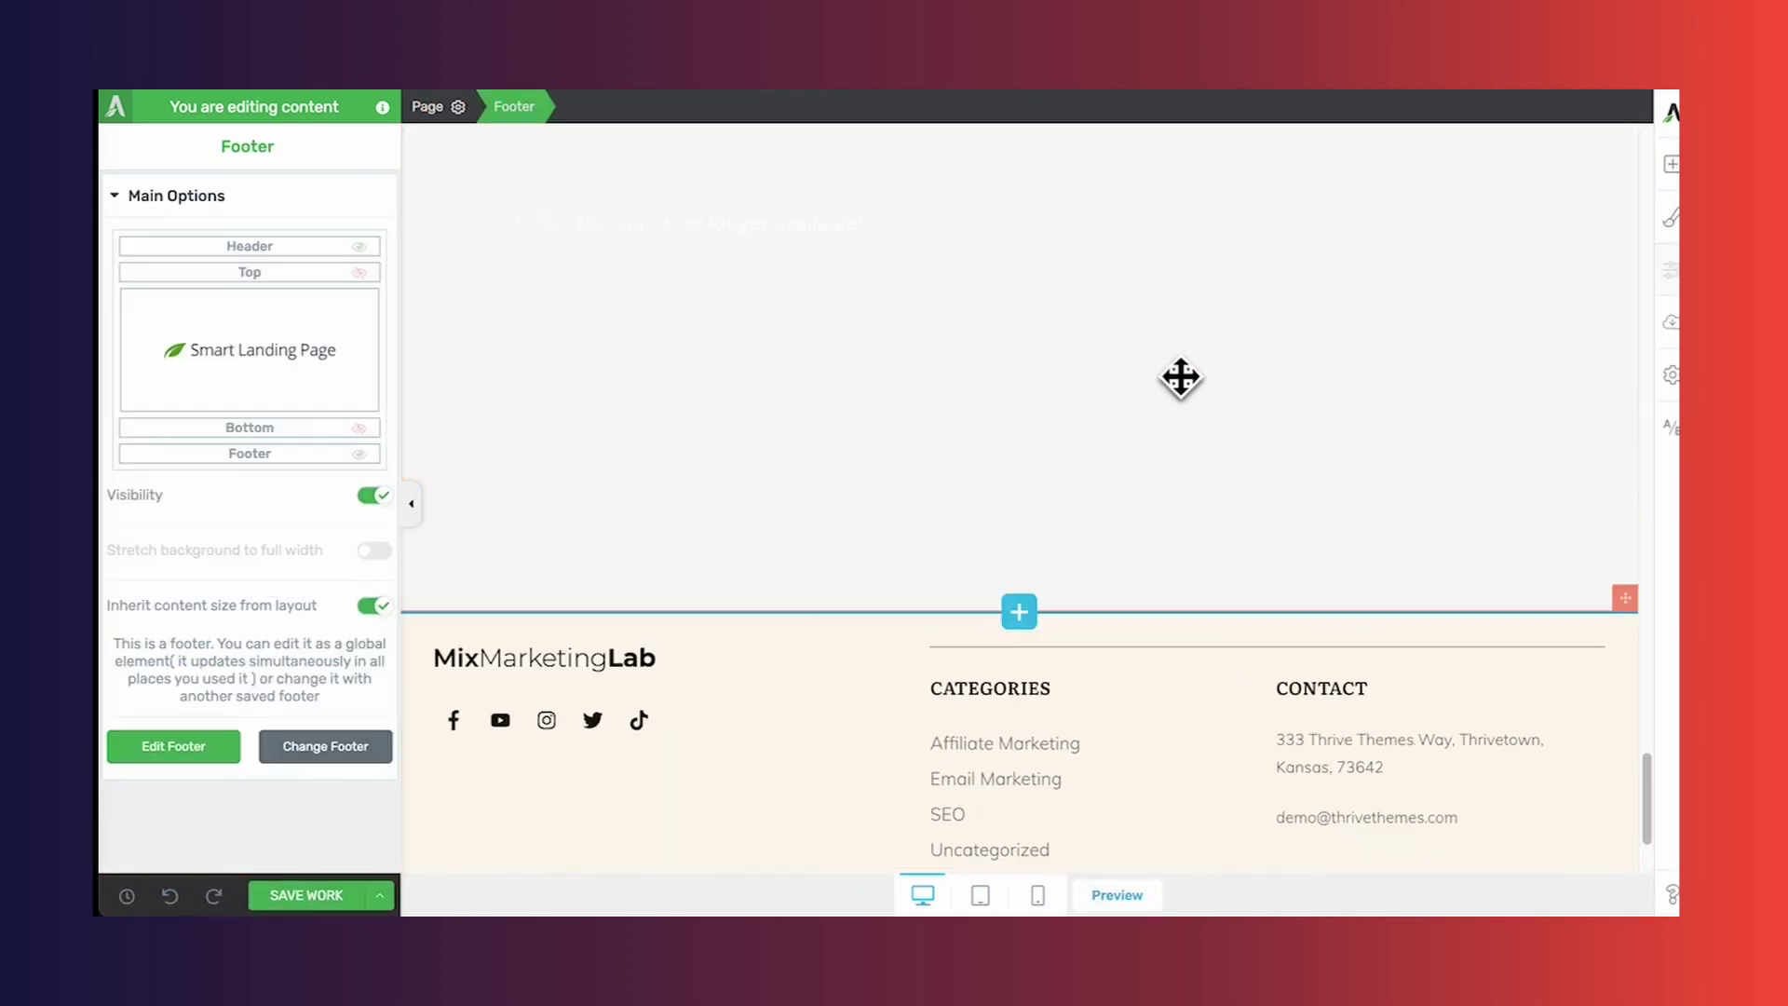